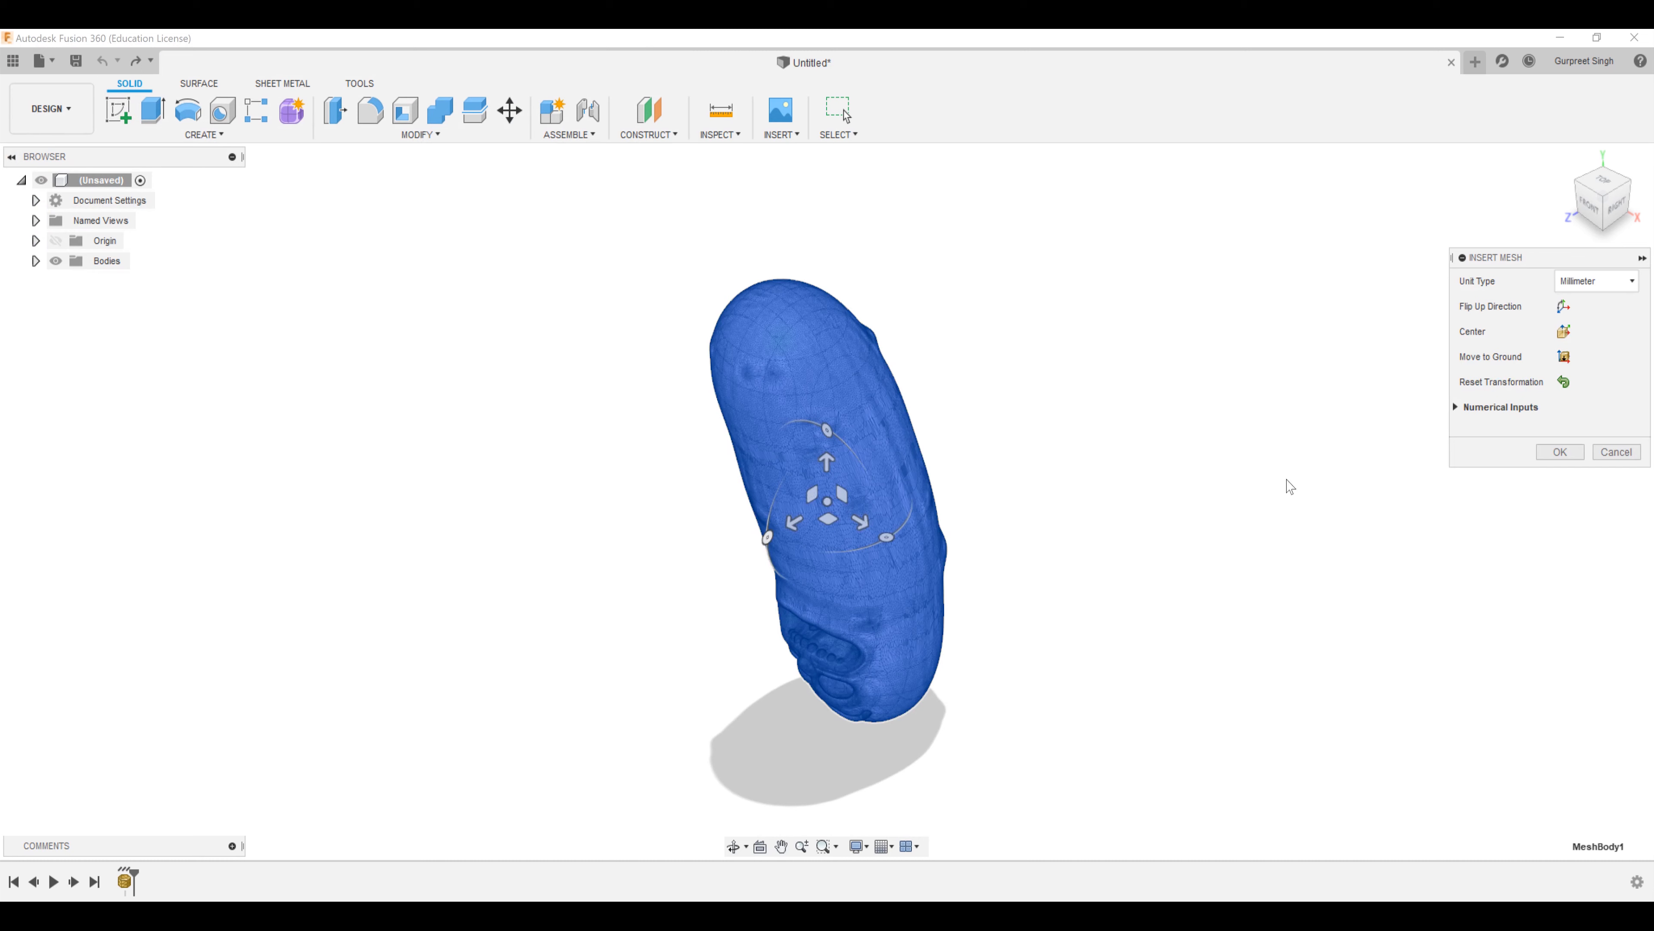
# - Flip the mesh's up direction and insert it with millimeters as the unit type
pyautogui.click(1564, 307)
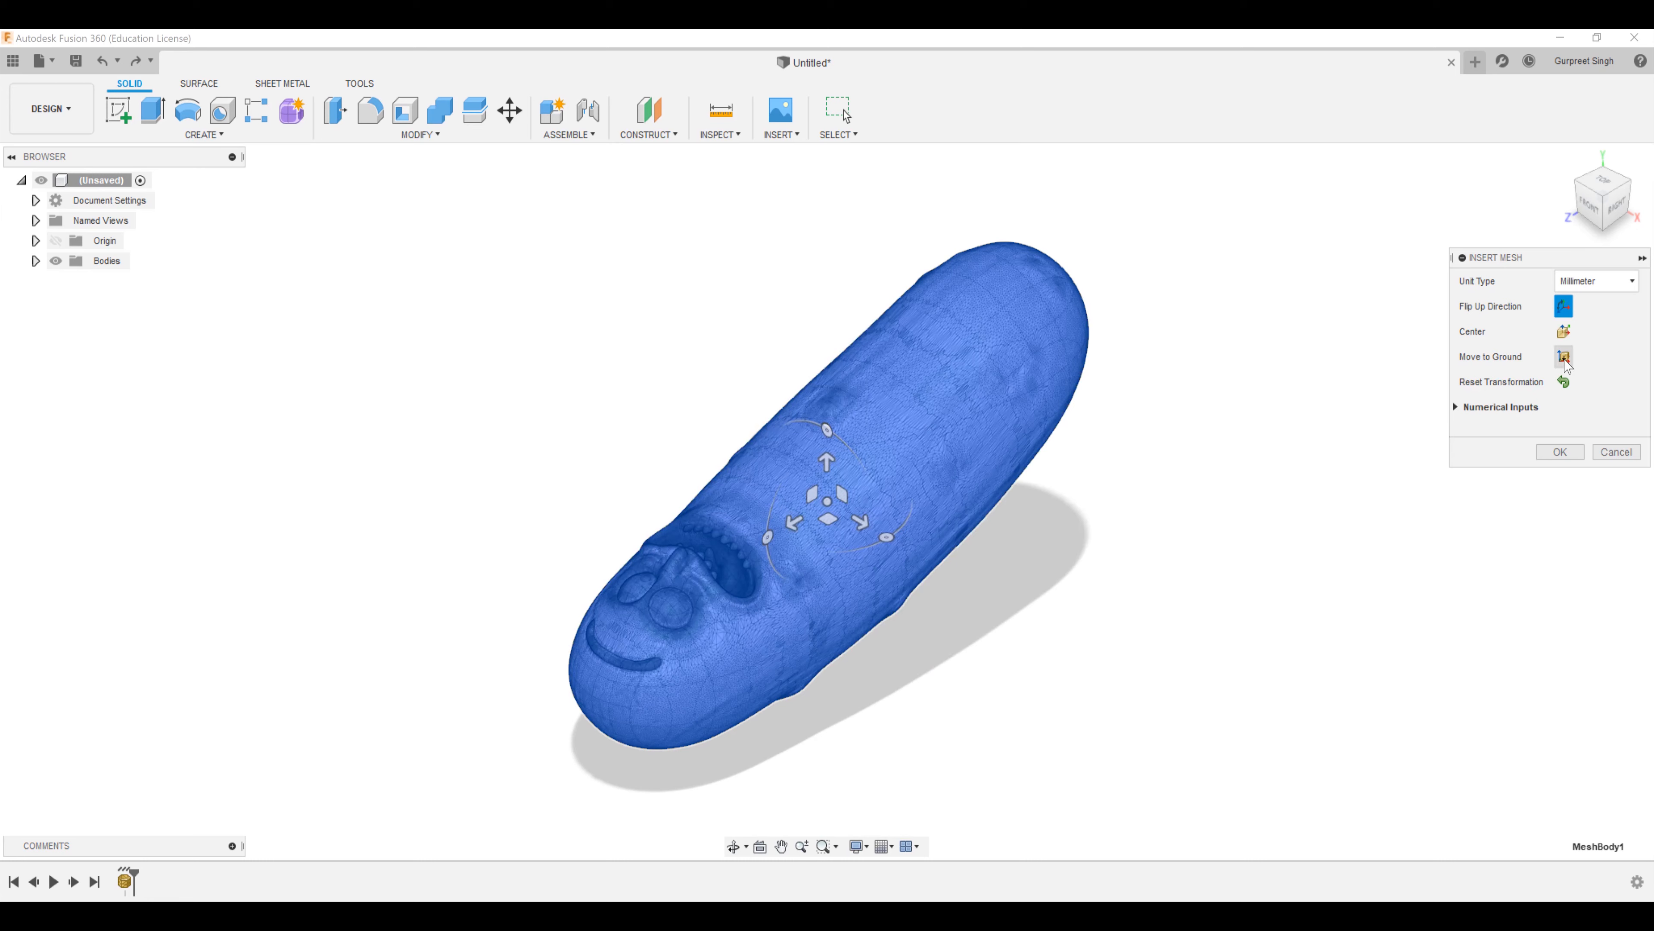
pyautogui.click(1560, 451)
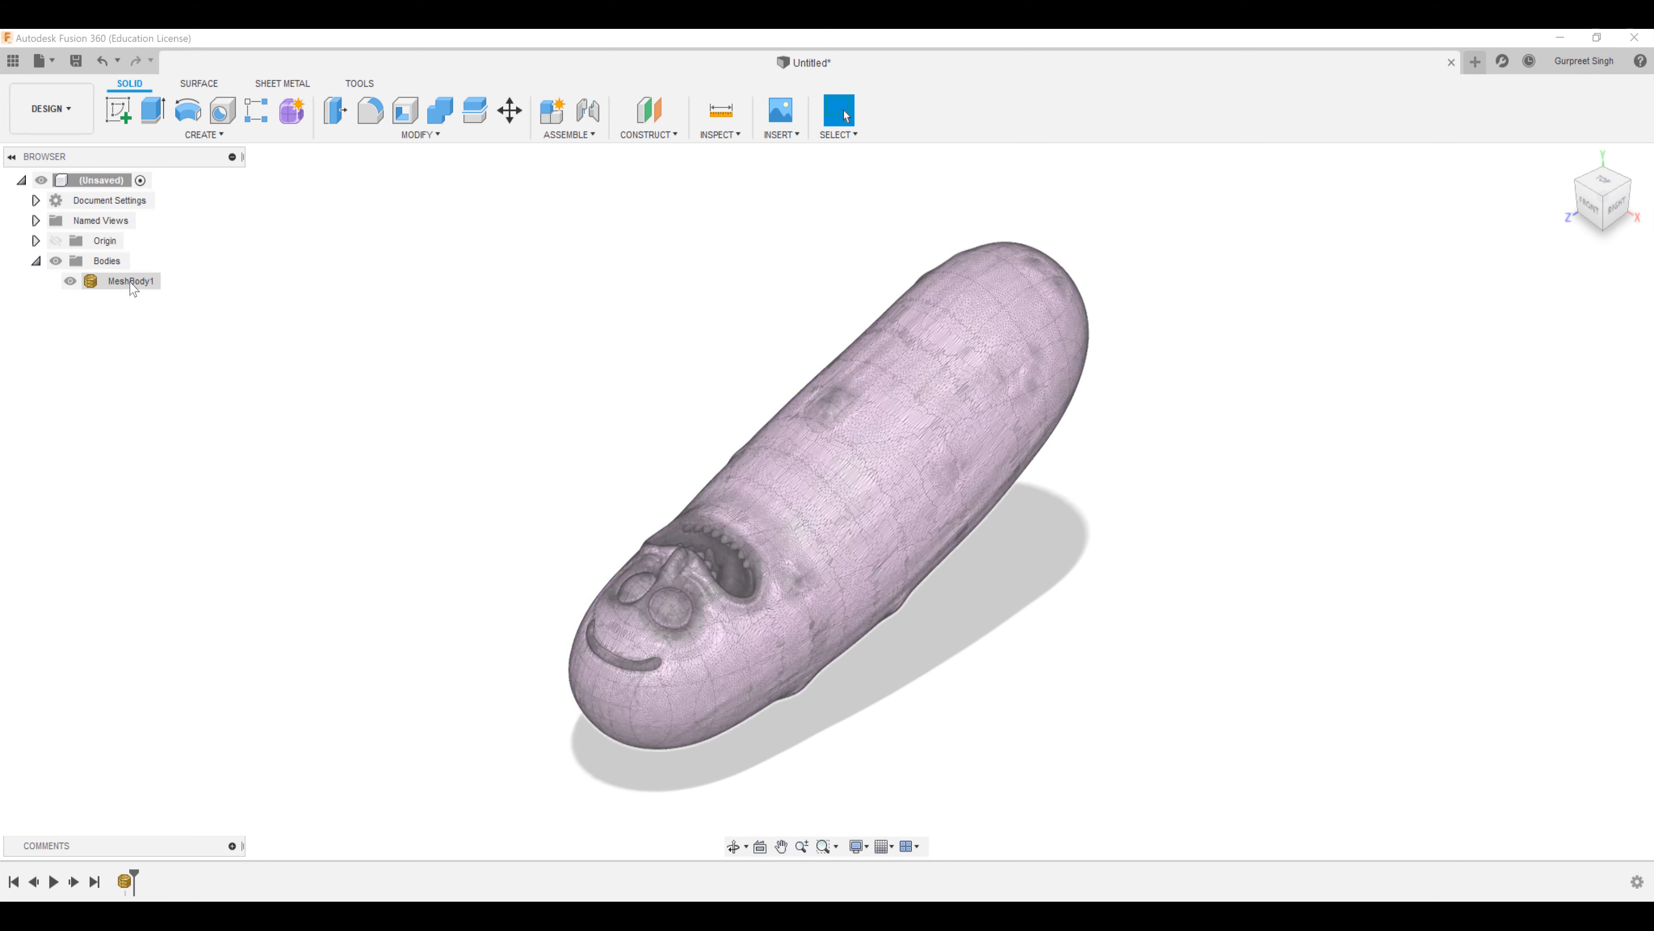
# - Turn off design history capture for the unsaved design
pyautogui.rightClick(91, 182)
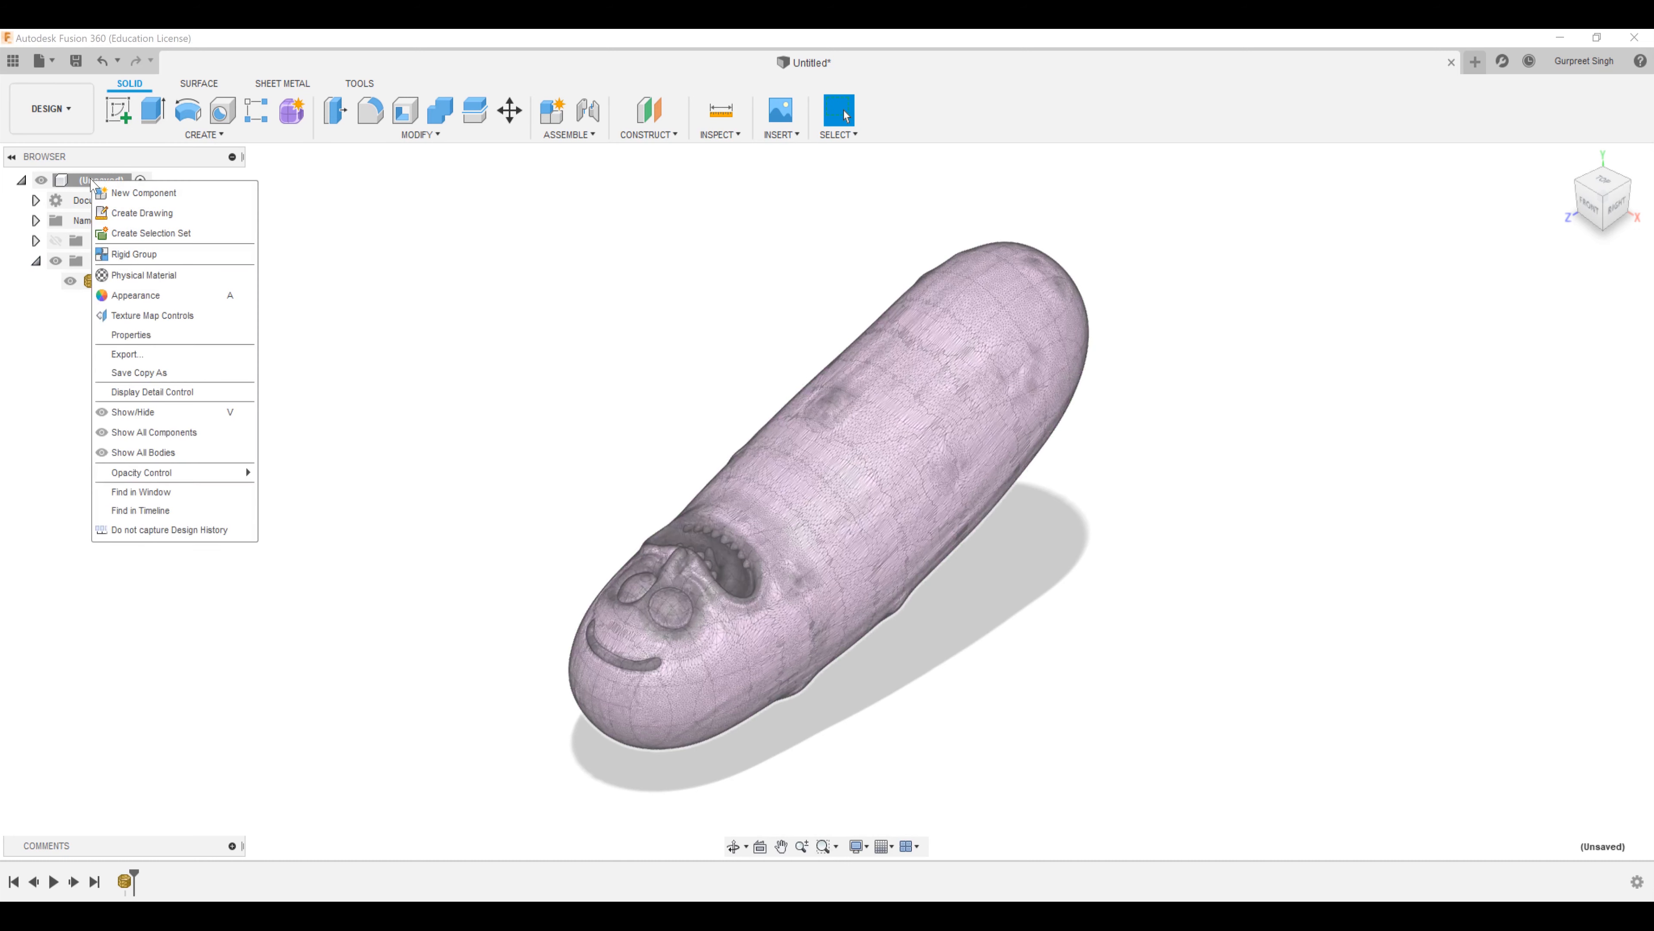
pyautogui.click(195, 530)
pyautogui.press('Return')
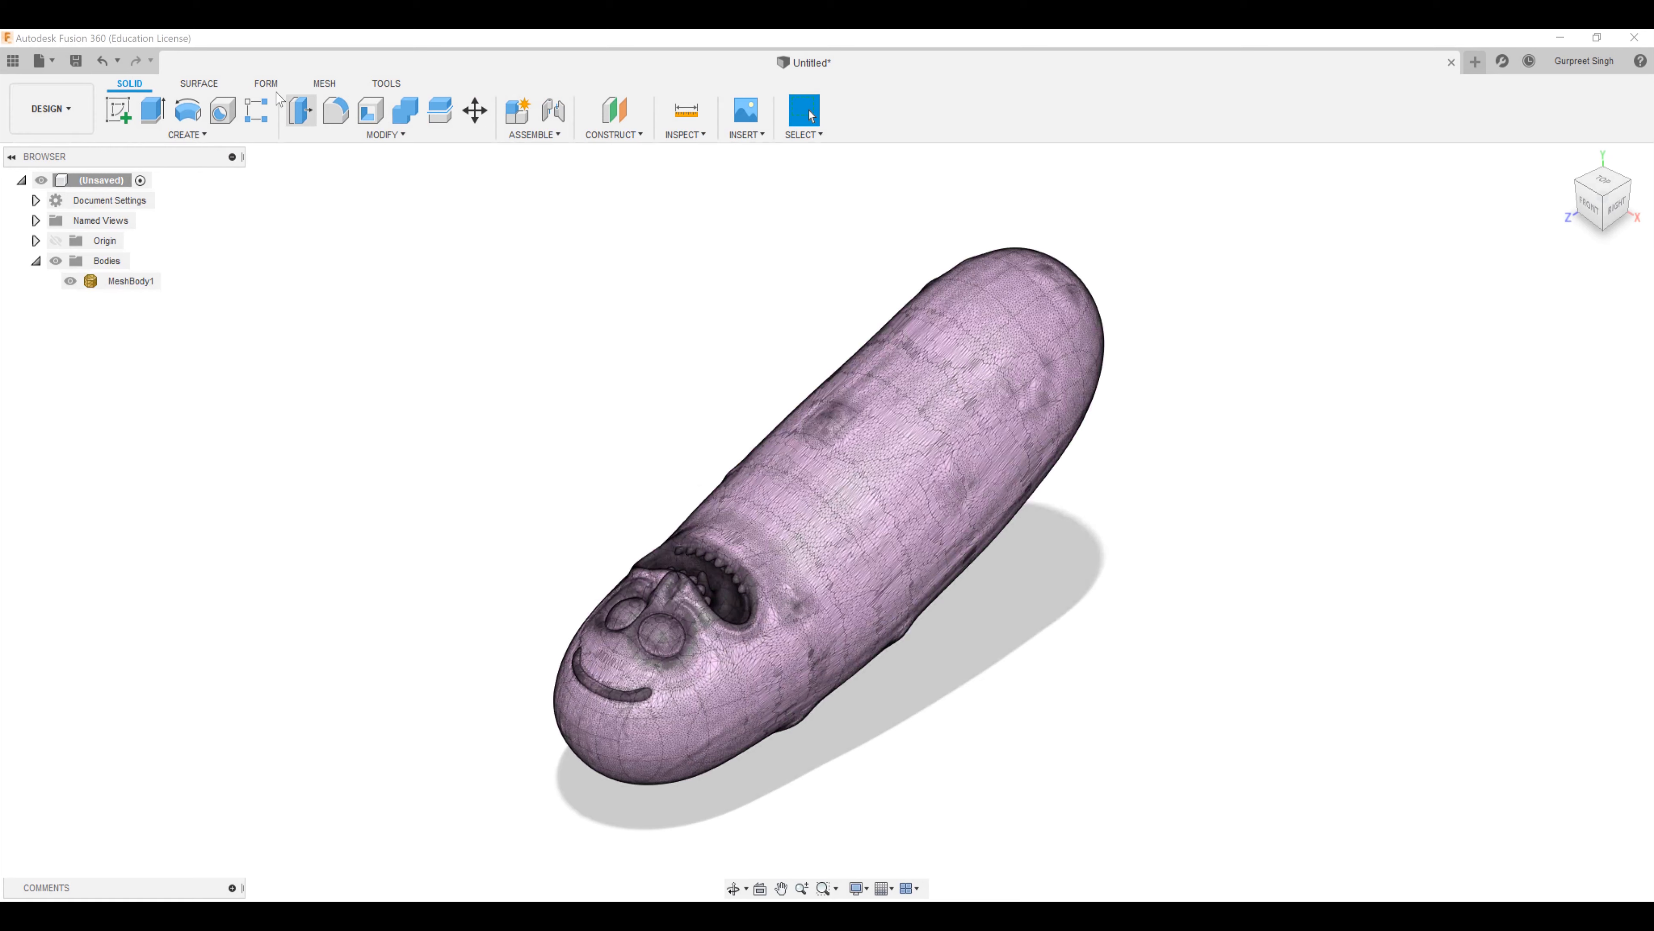
# - Try to convert the full-resolution mesh body to BRep as a new body
pyautogui.click(207, 88)
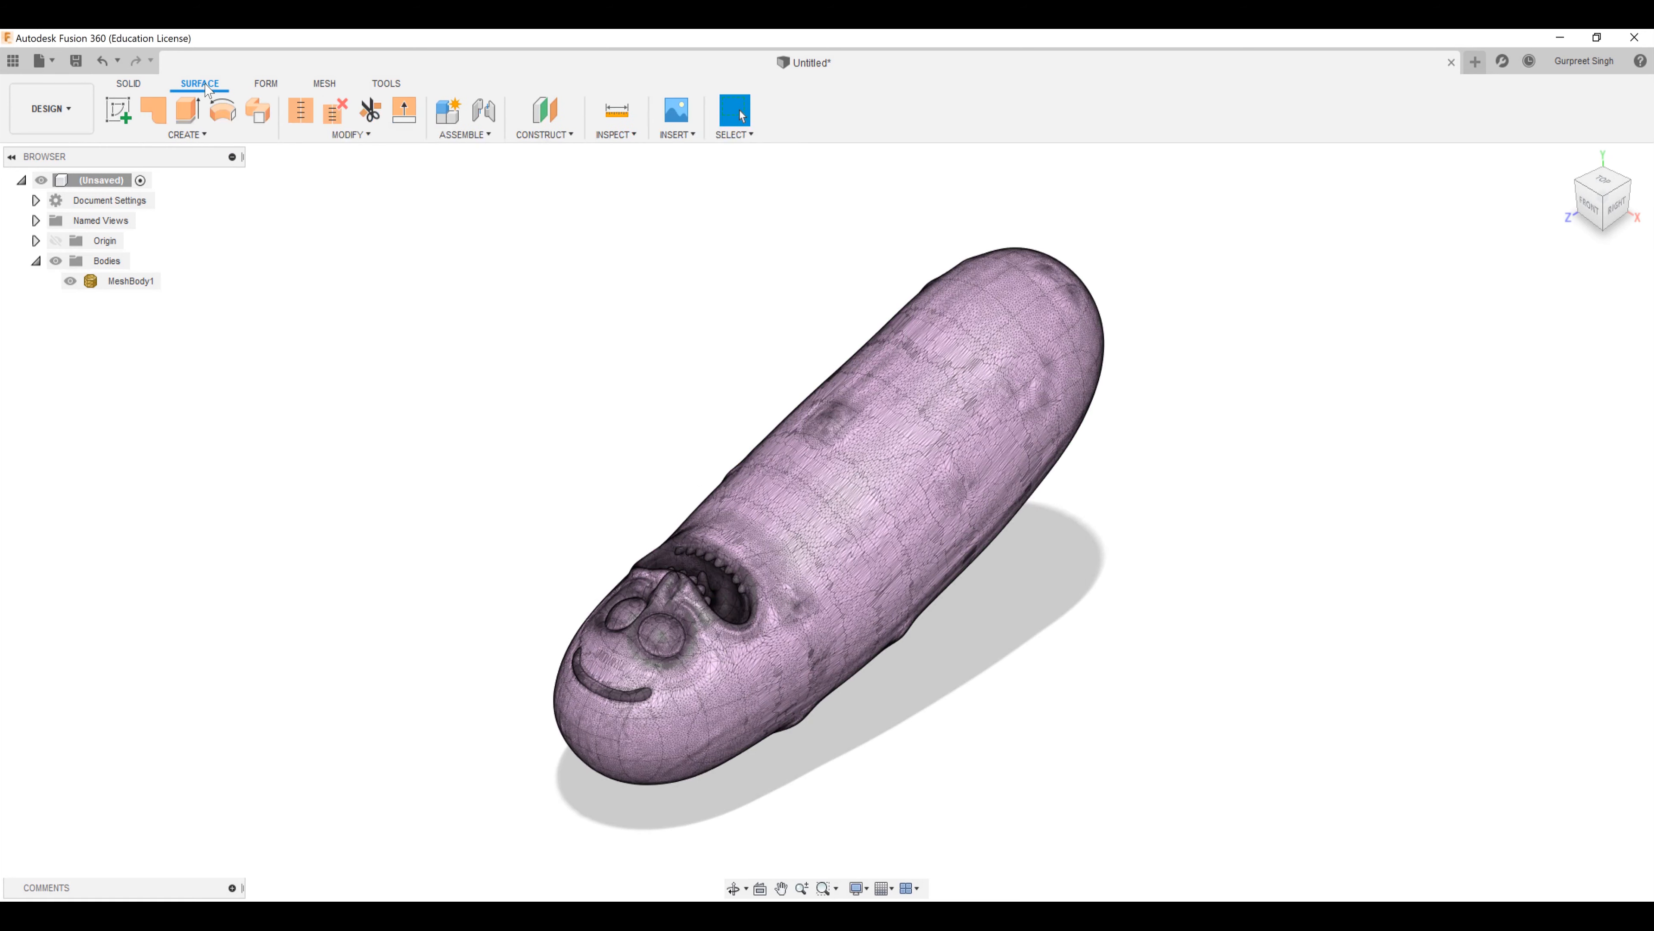
pyautogui.click(373, 137)
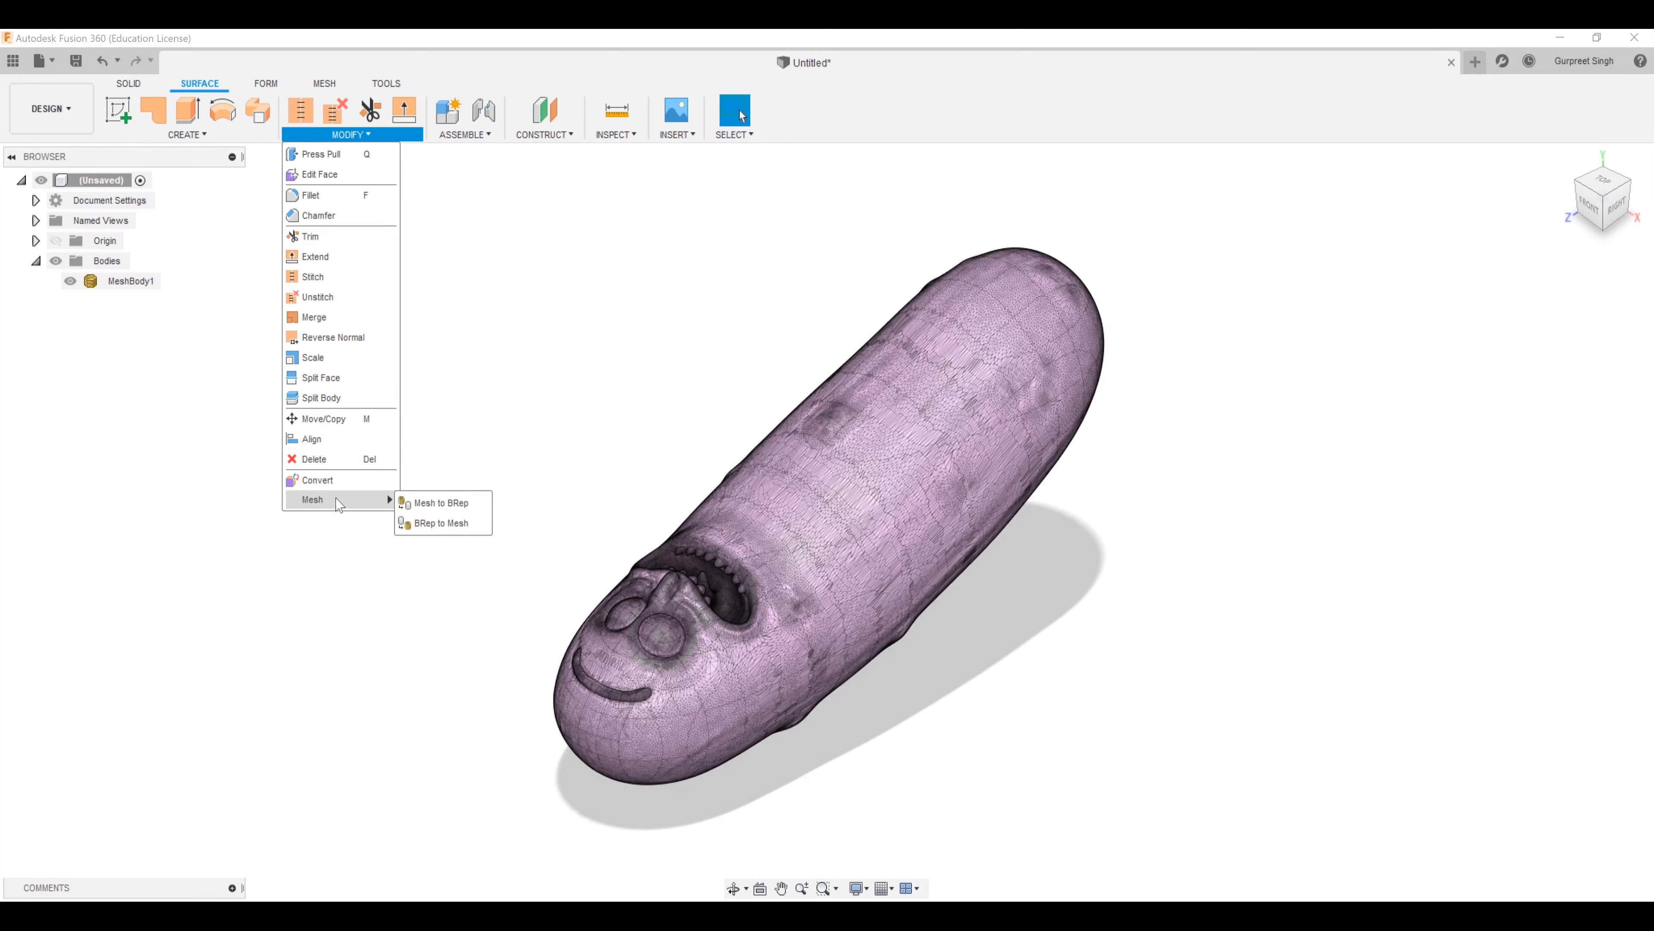
pyautogui.moveTo(345, 136)
pyautogui.moveTo(336, 501)
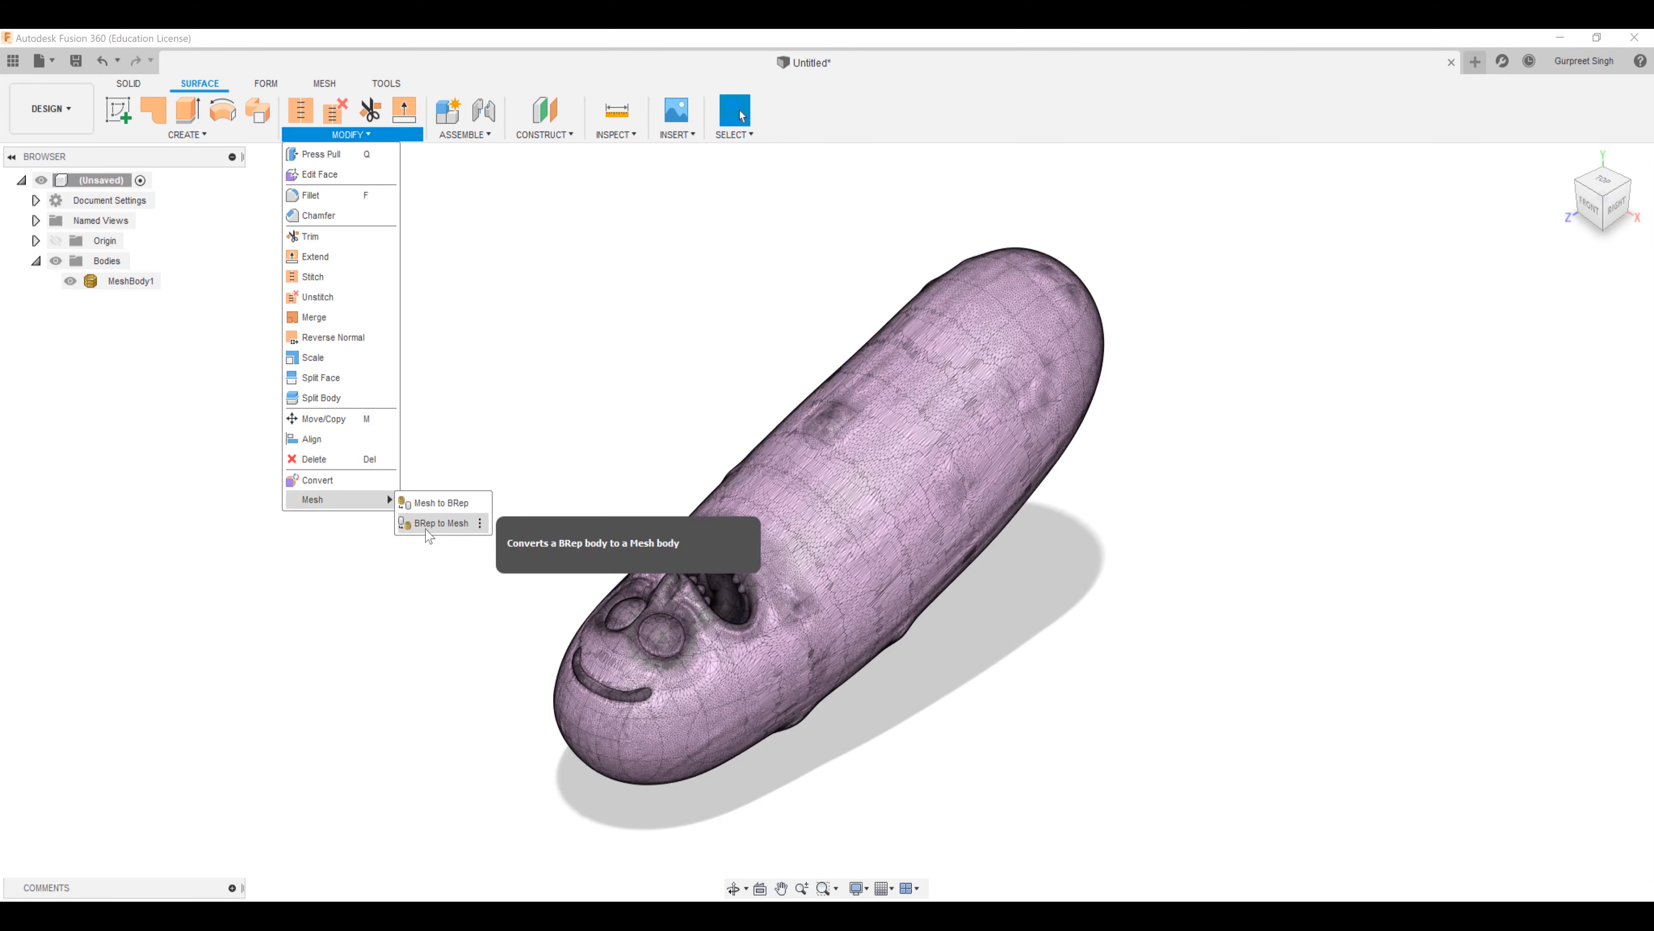
pyautogui.click(436, 503)
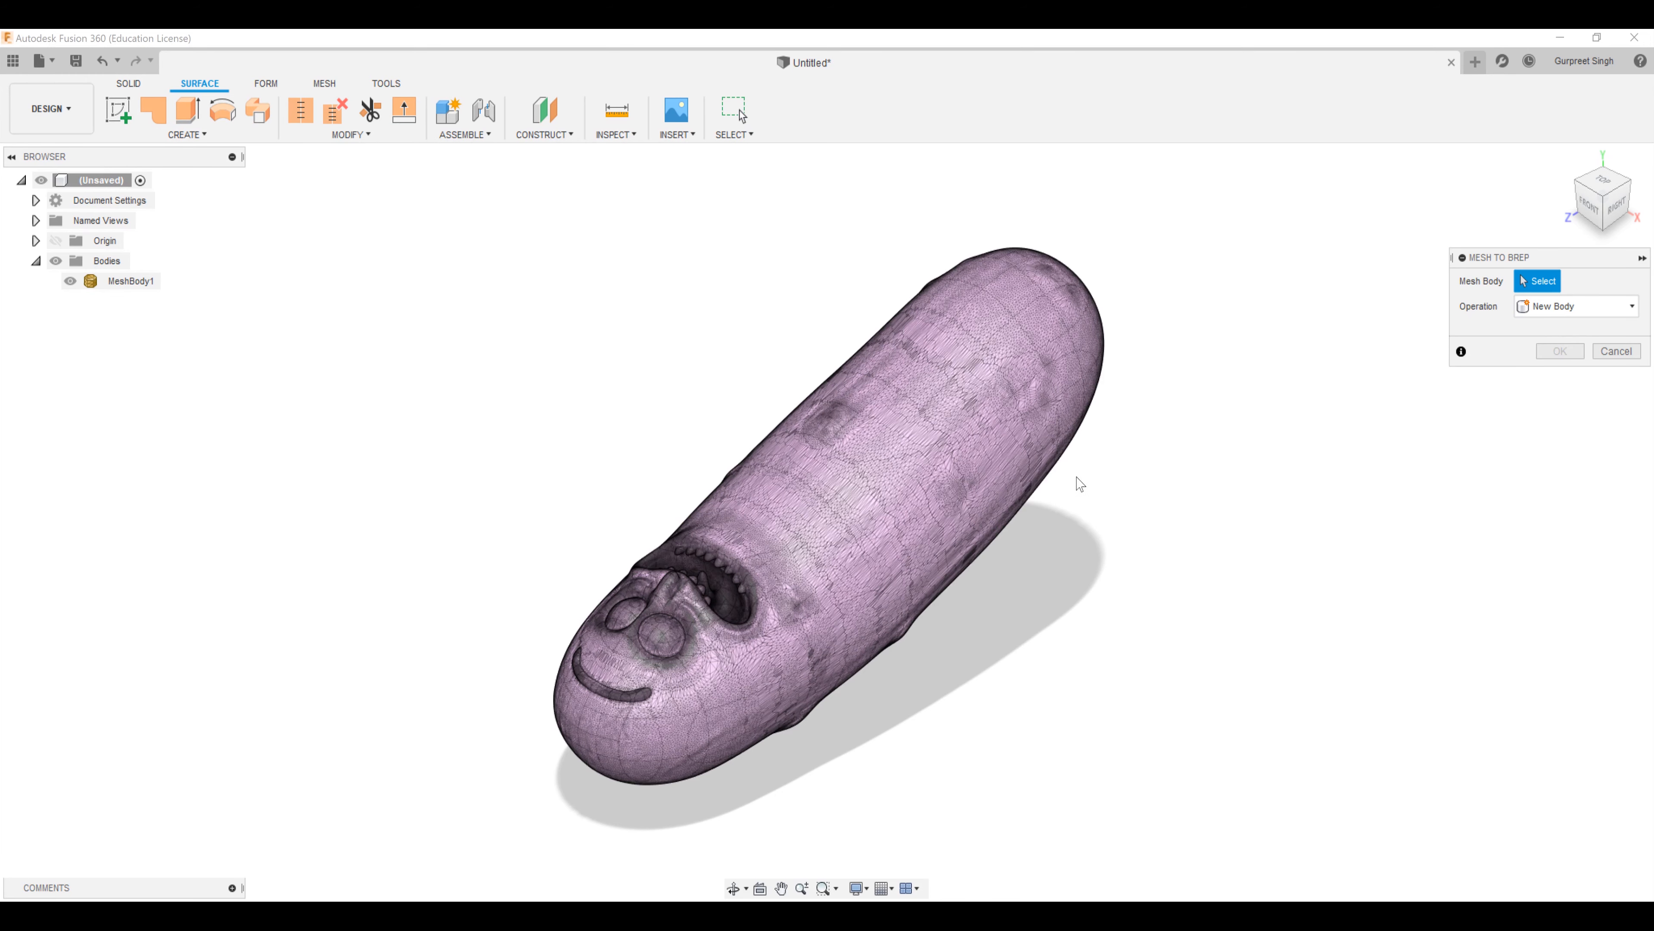
pyautogui.click(815, 466)
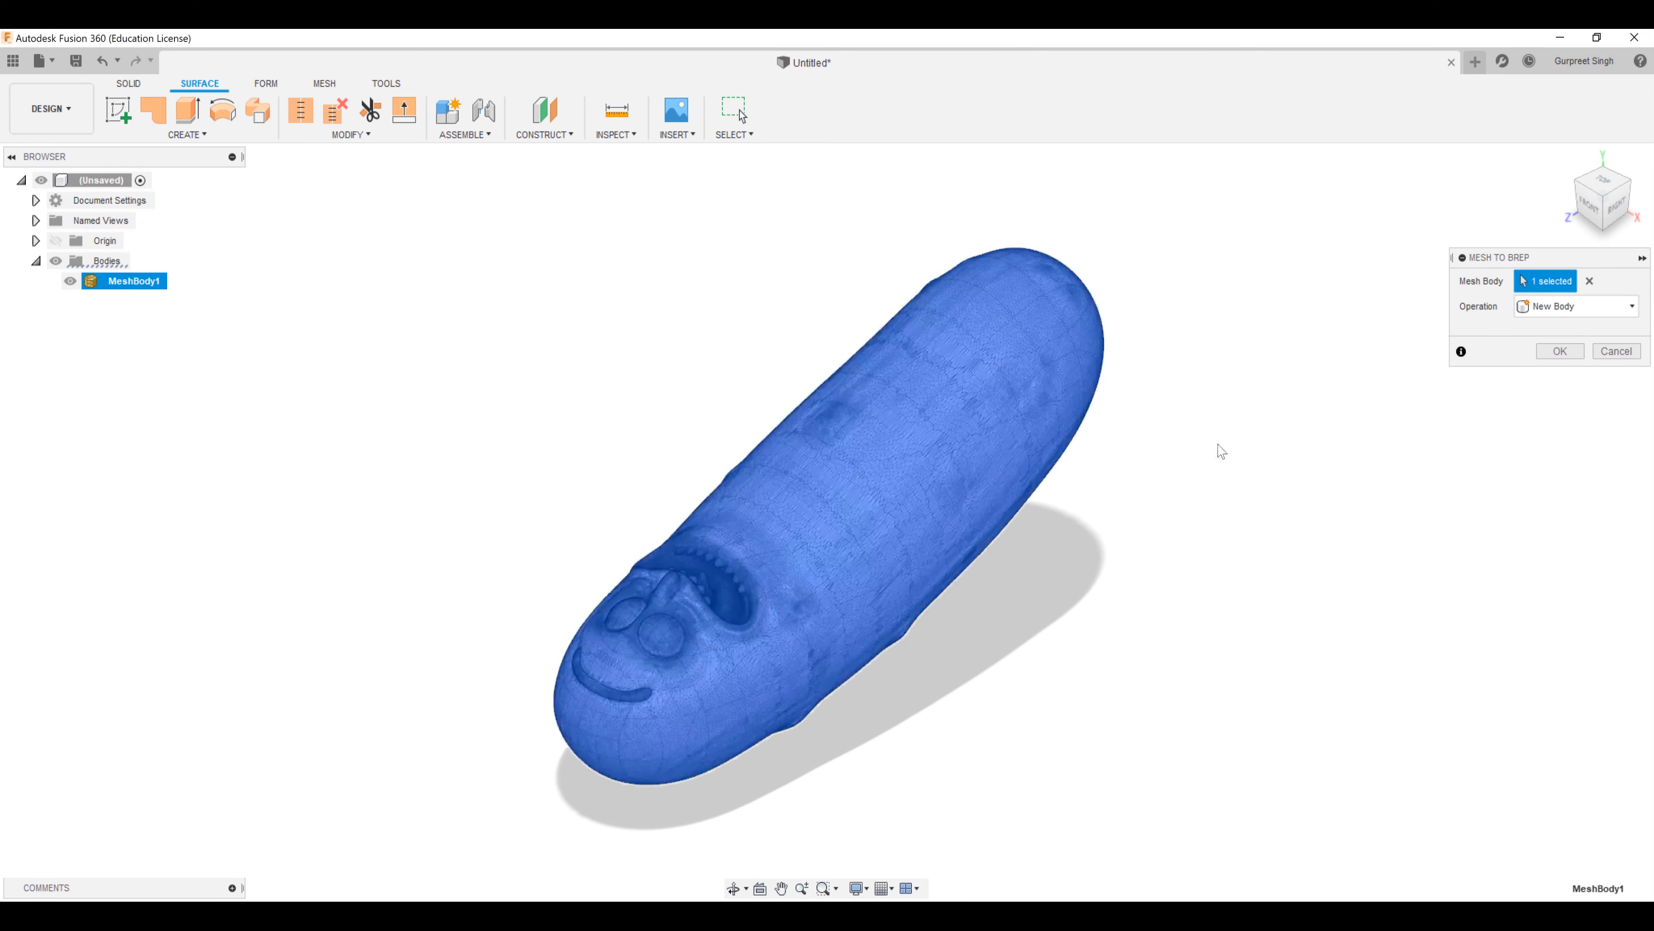
pyautogui.click(1571, 352)
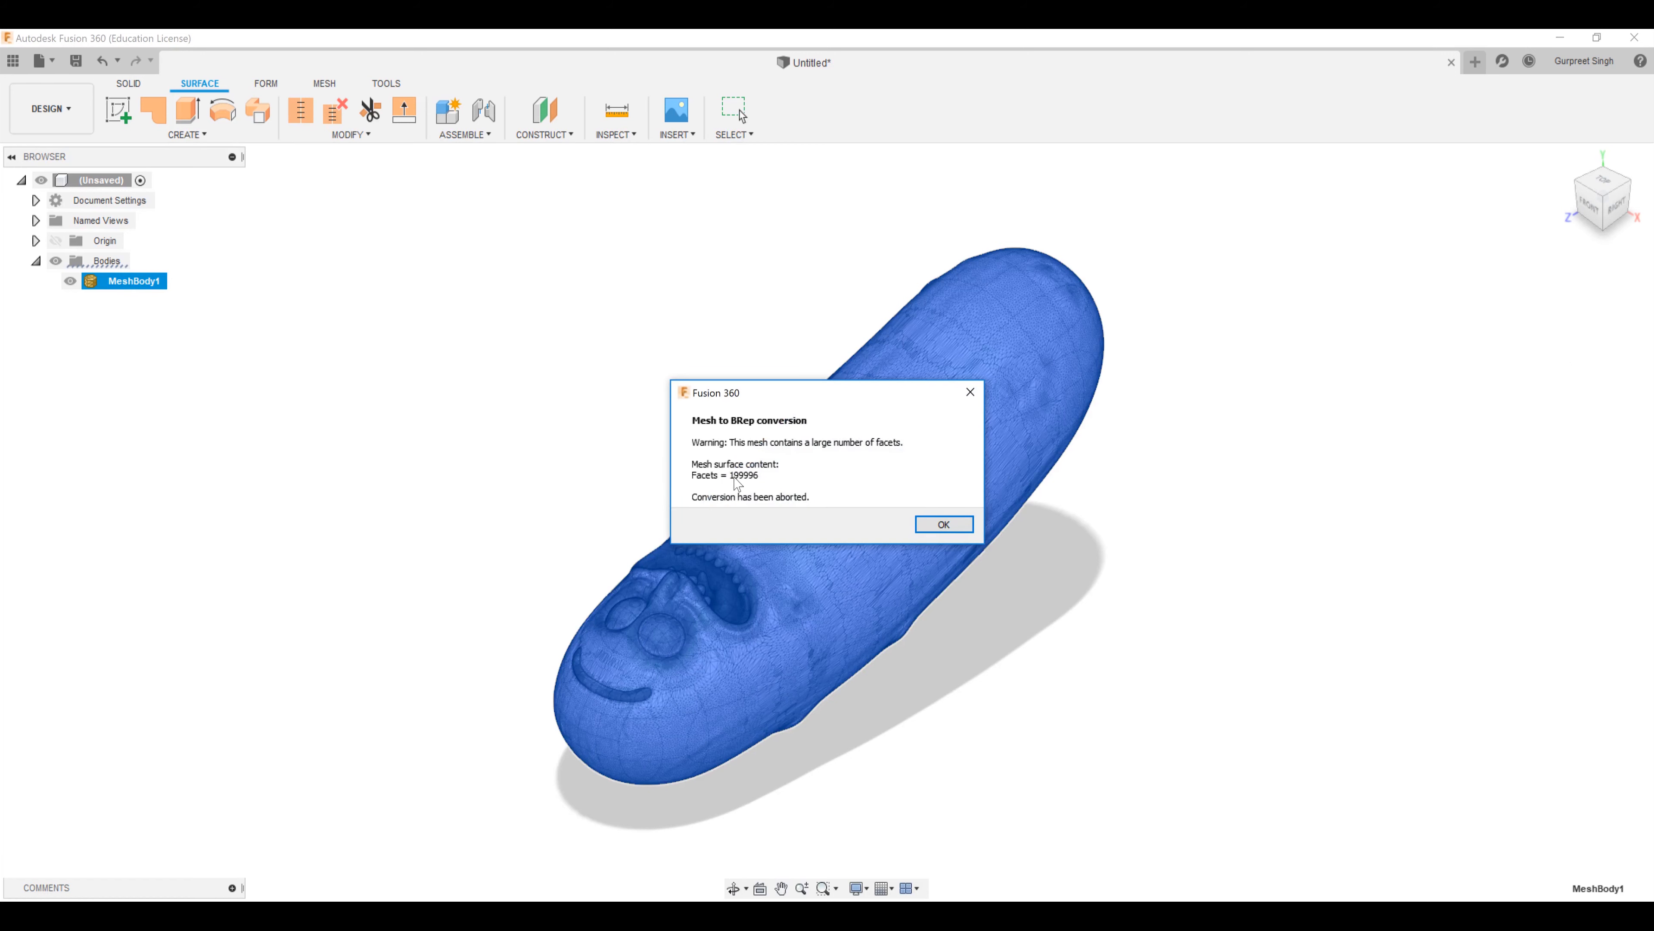
pyautogui.click(944, 523)
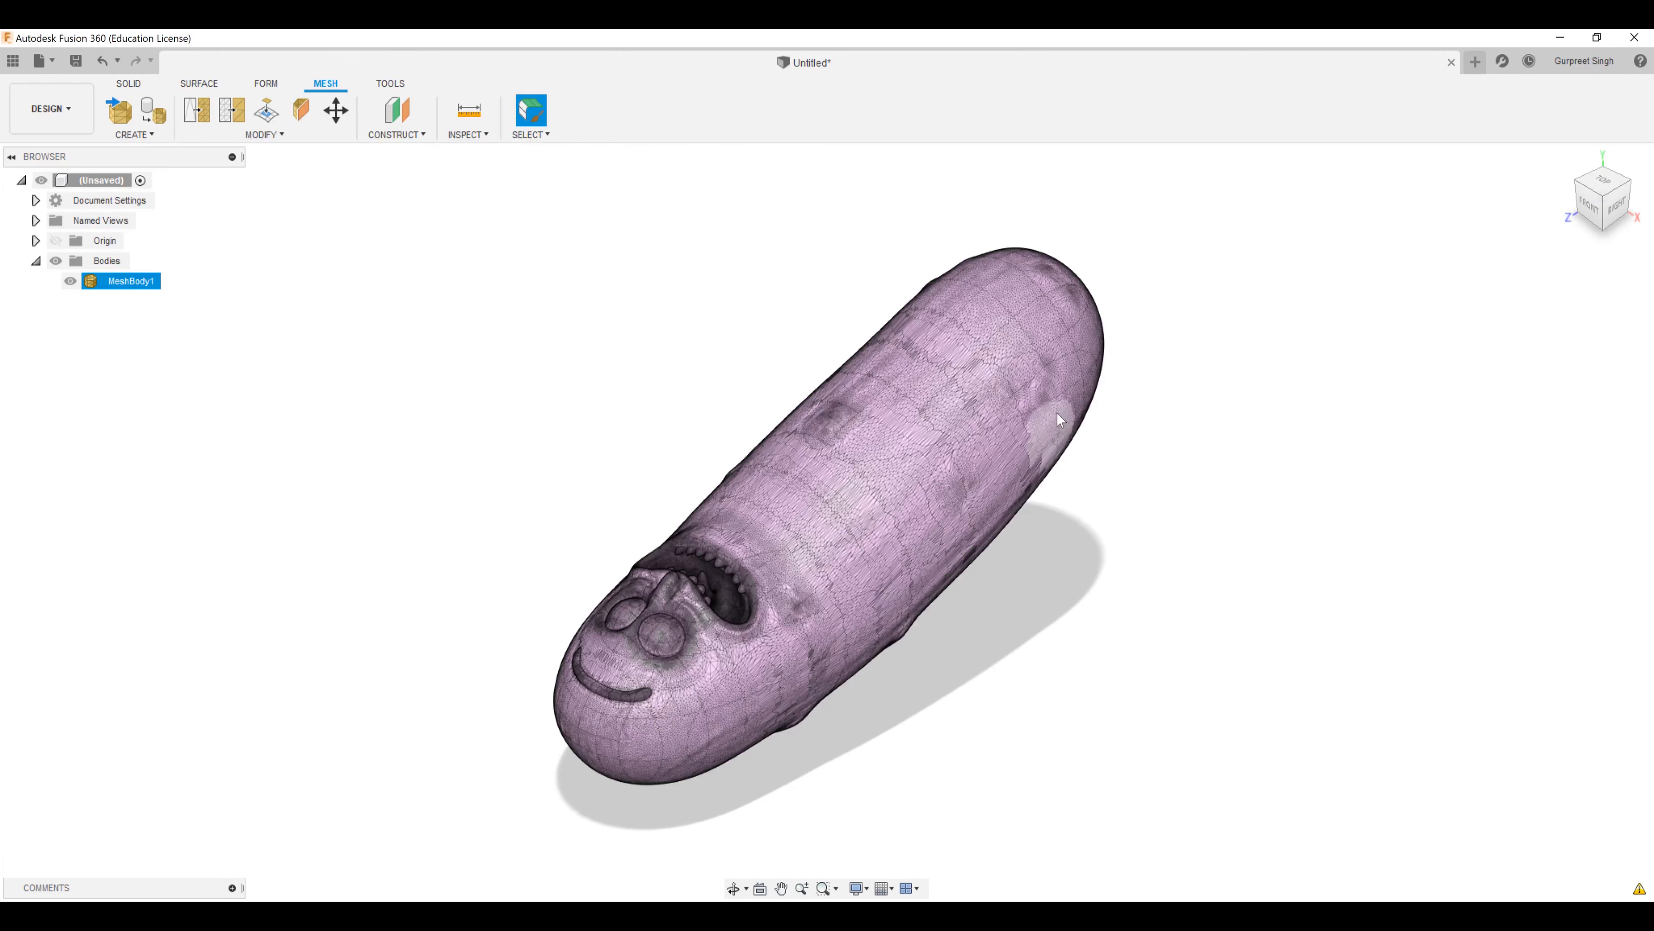
# - Reduce the whole mesh body with the Uniform type to a face count of 30000
pyautogui.click(244, 137)
pyautogui.click(244, 175)
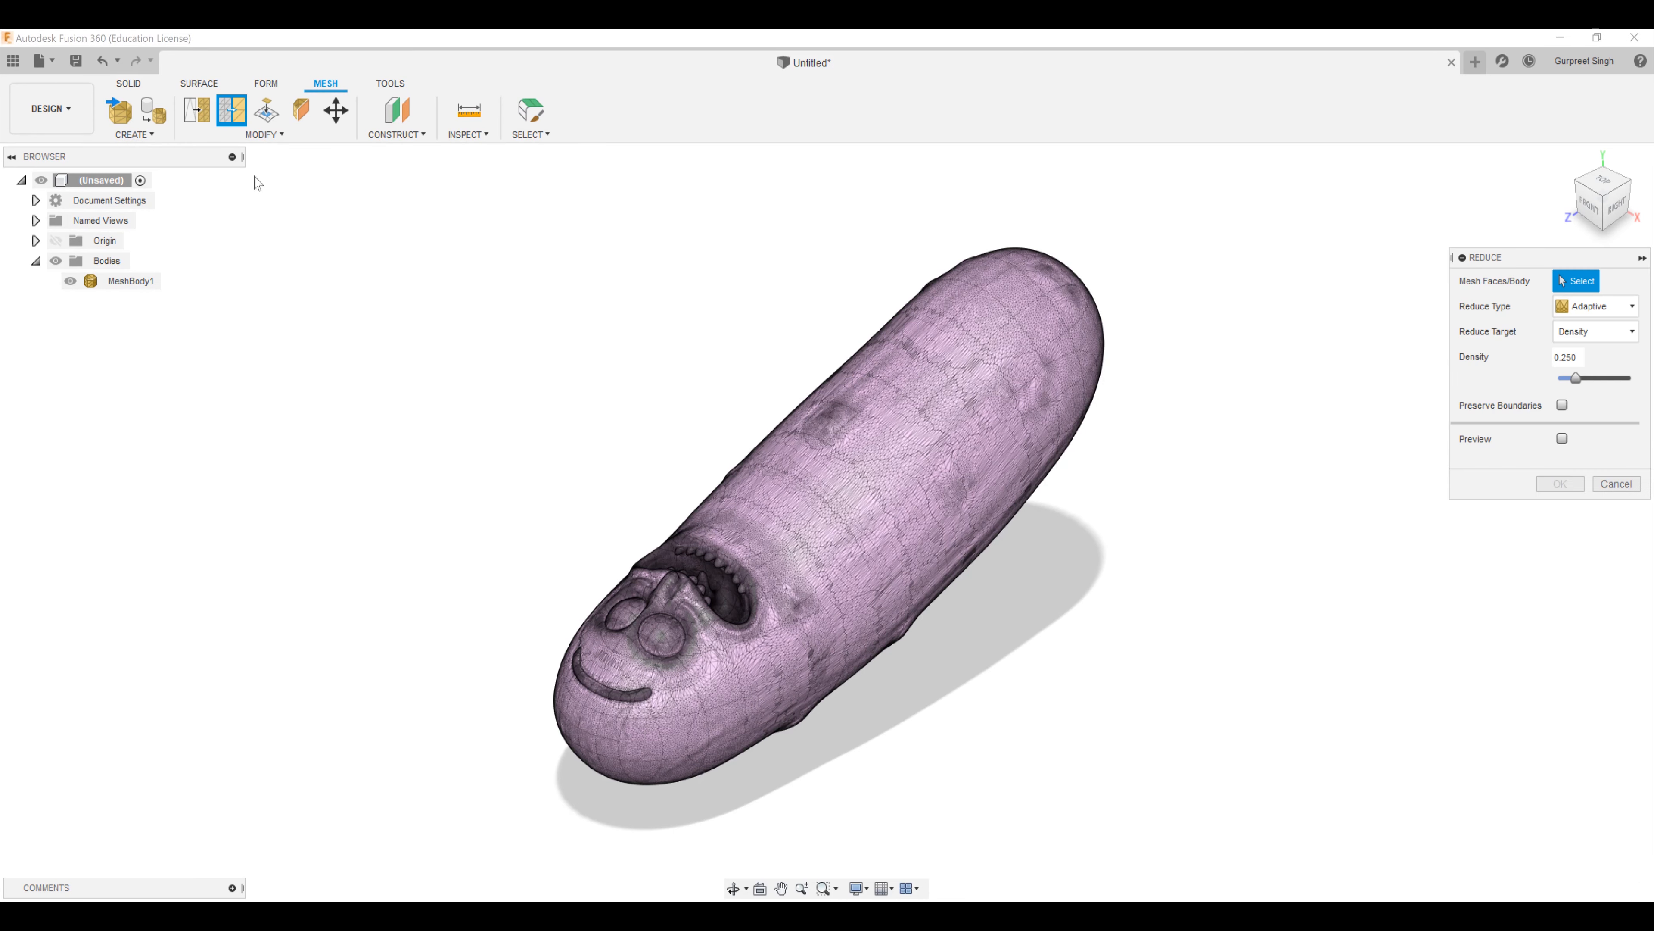
pyautogui.moveTo(1513, 259); pyautogui.dragTo(1353, 262)
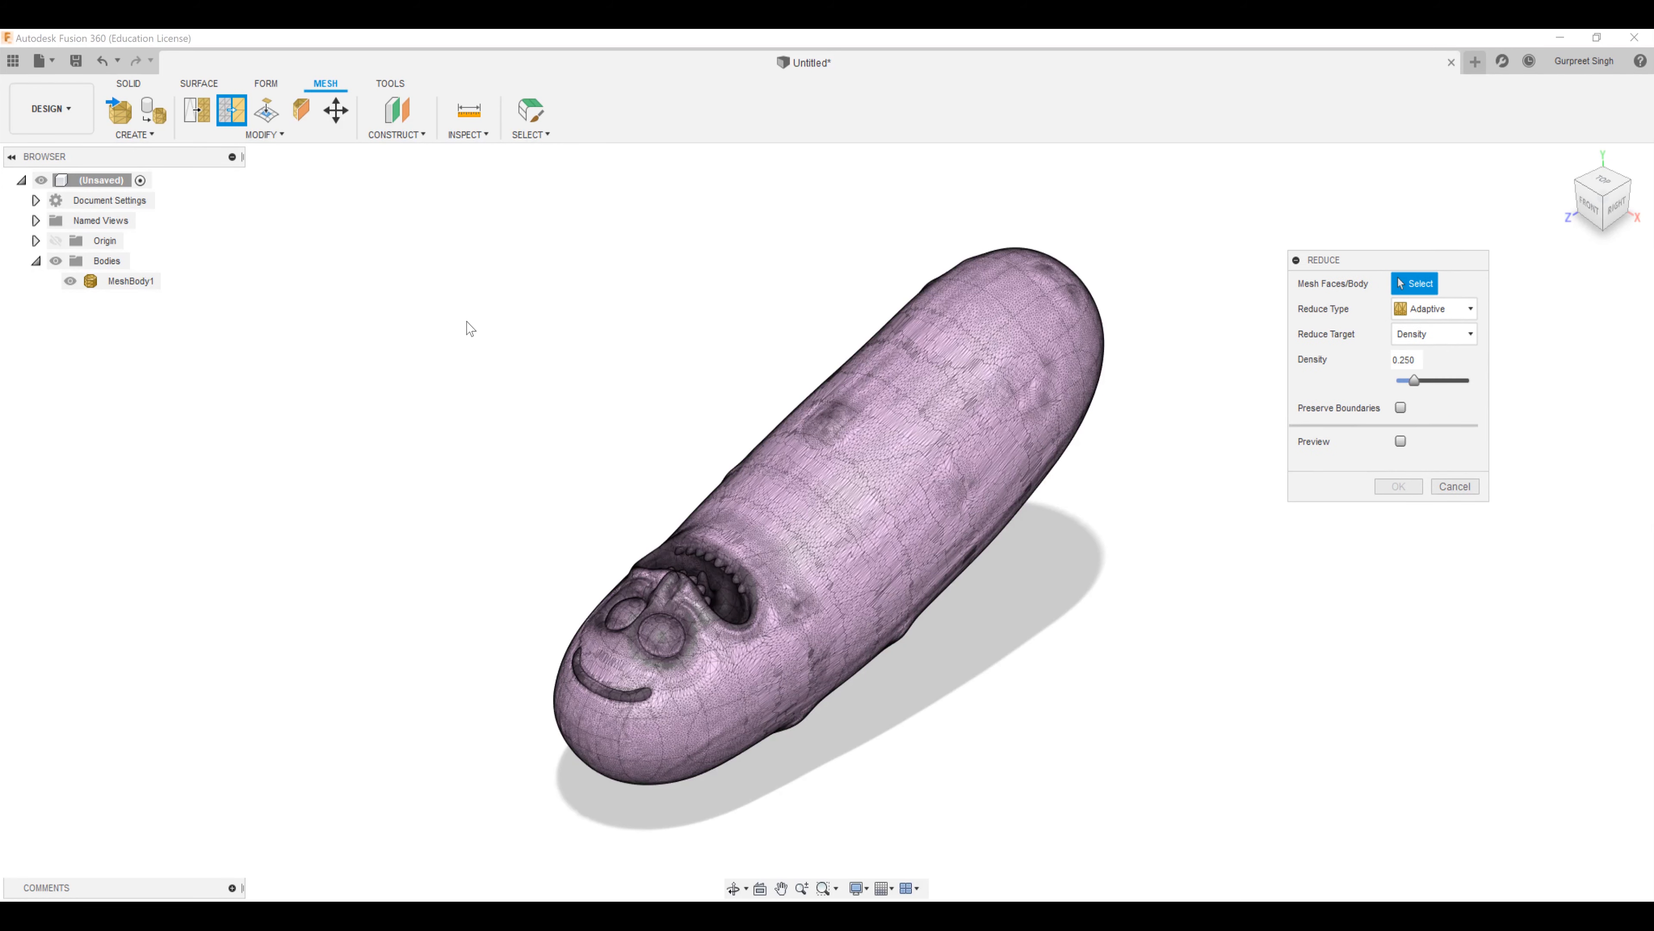
pyautogui.click(124, 282)
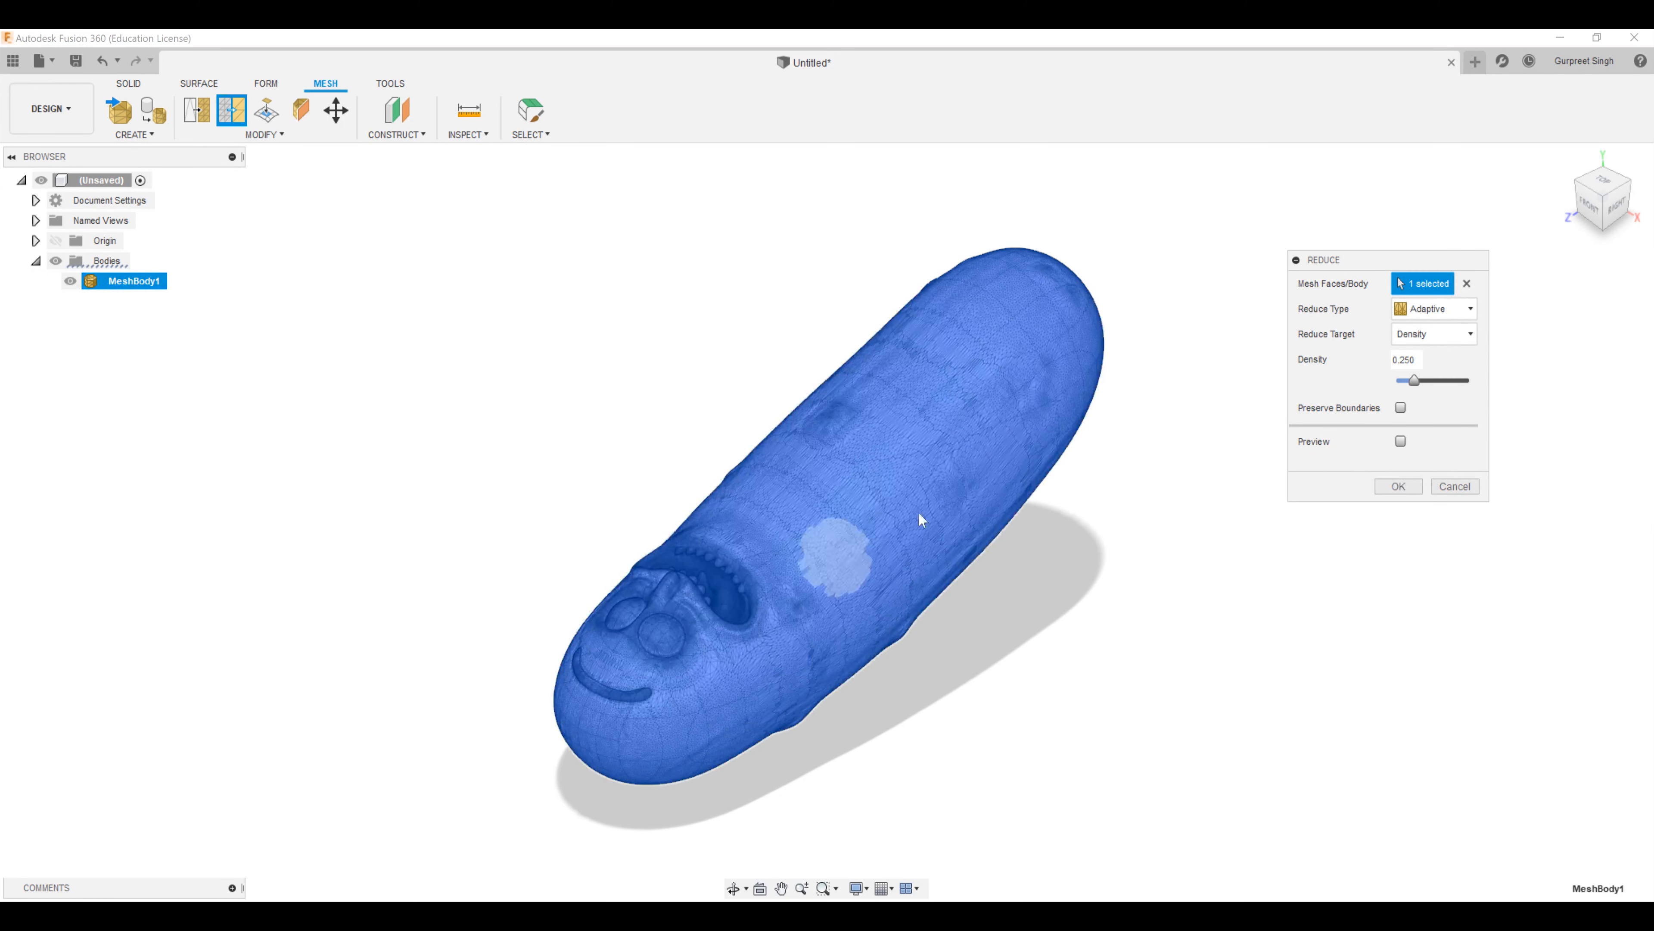
pyautogui.click(1446, 309)
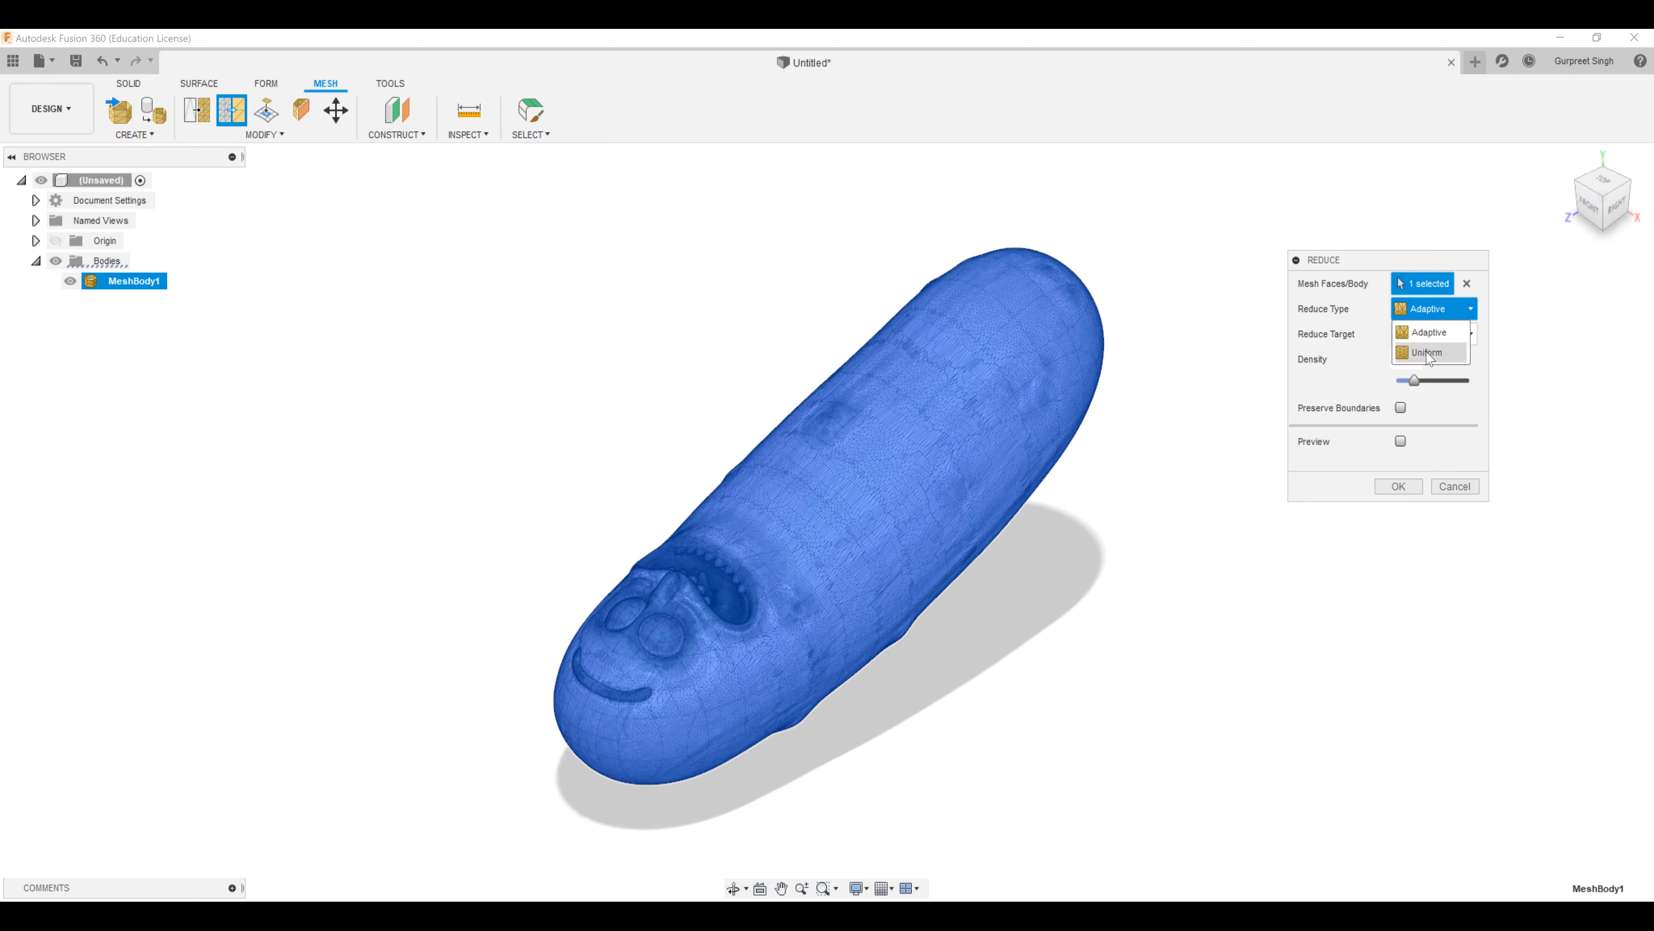
pyautogui.click(1429, 358)
pyautogui.click(1433, 334)
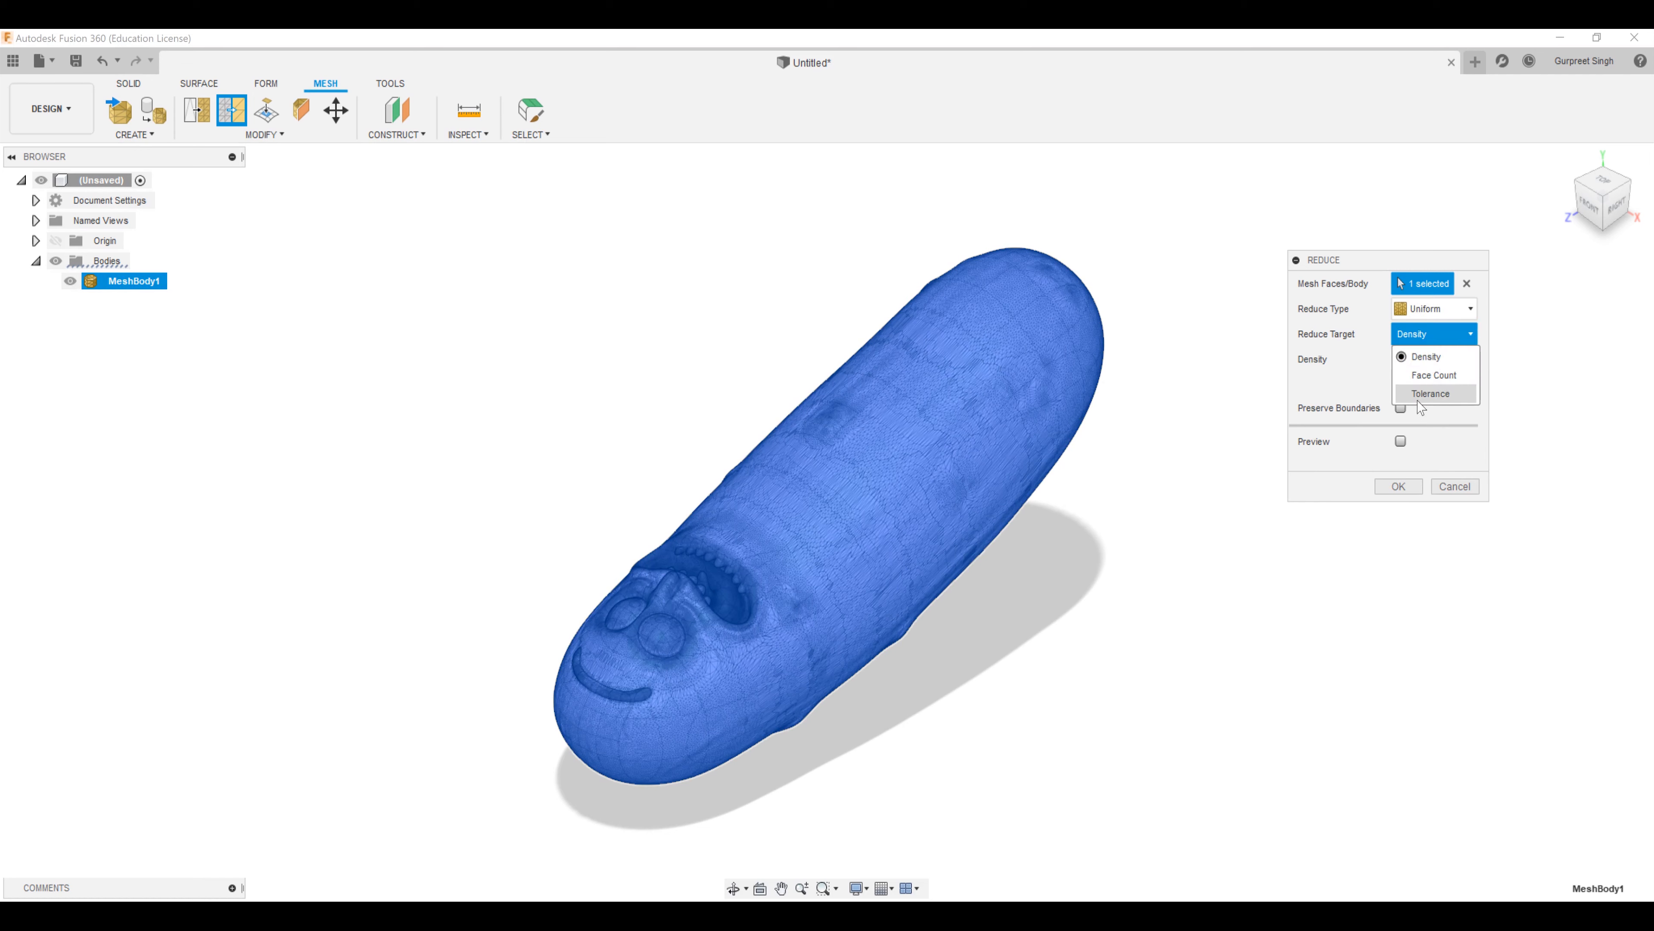
pyautogui.click(1425, 375)
pyautogui.click(1400, 365)
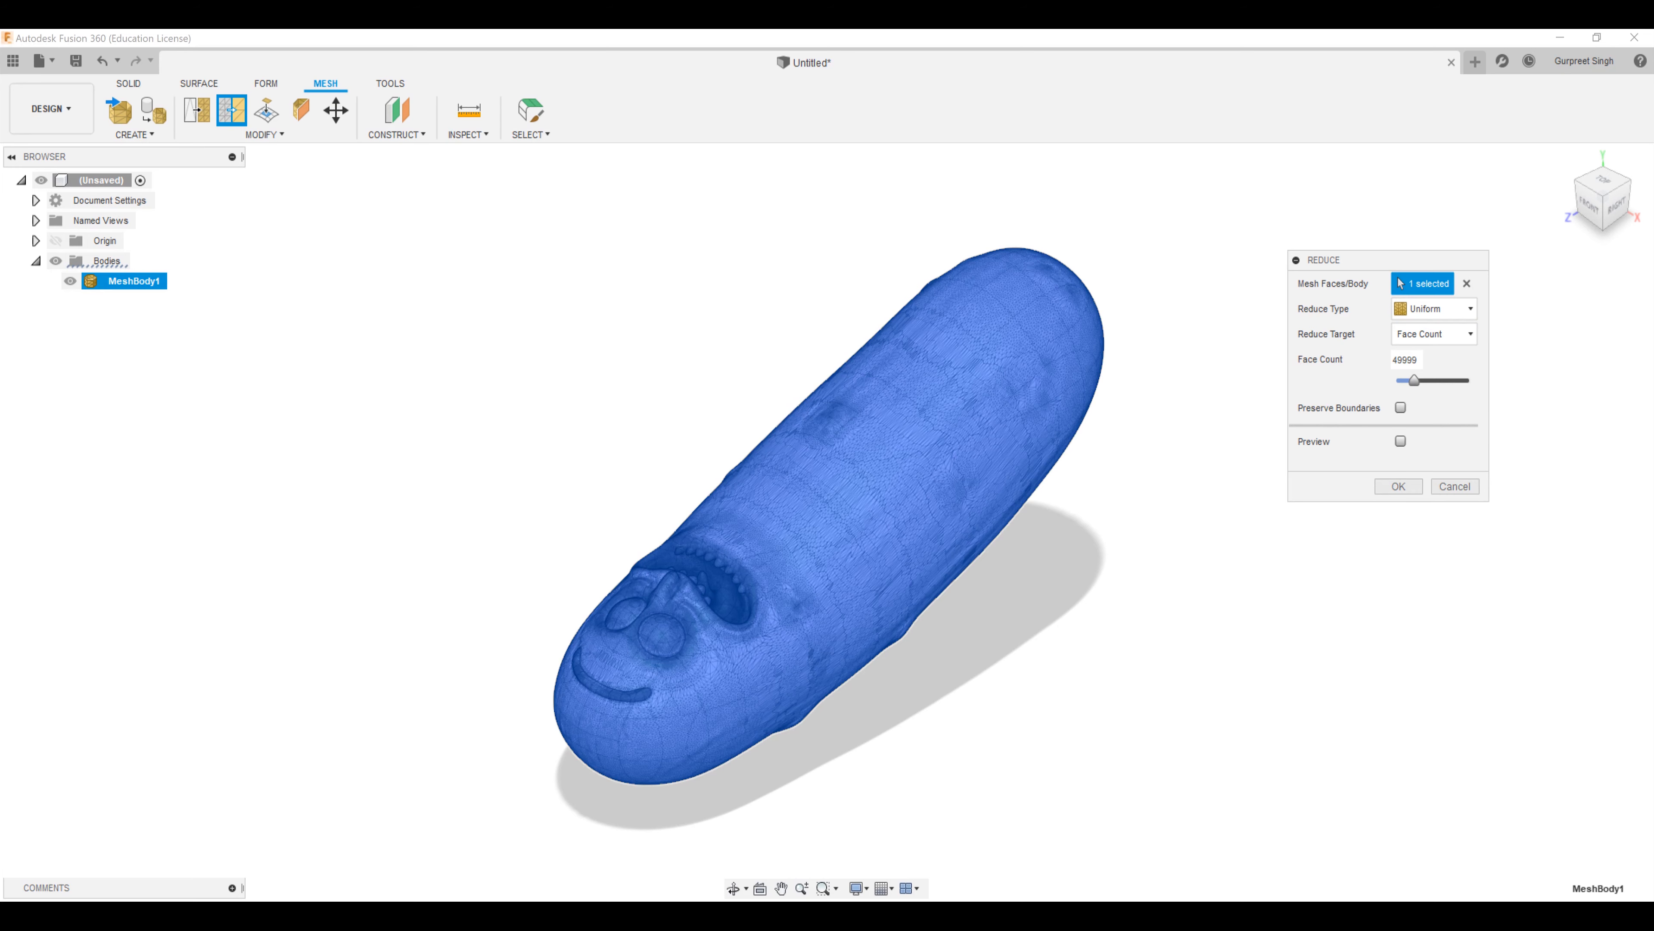
pyautogui.hotkey('ctrl', 'a')
pyautogui.write('3')
pyautogui.click(1400, 487)
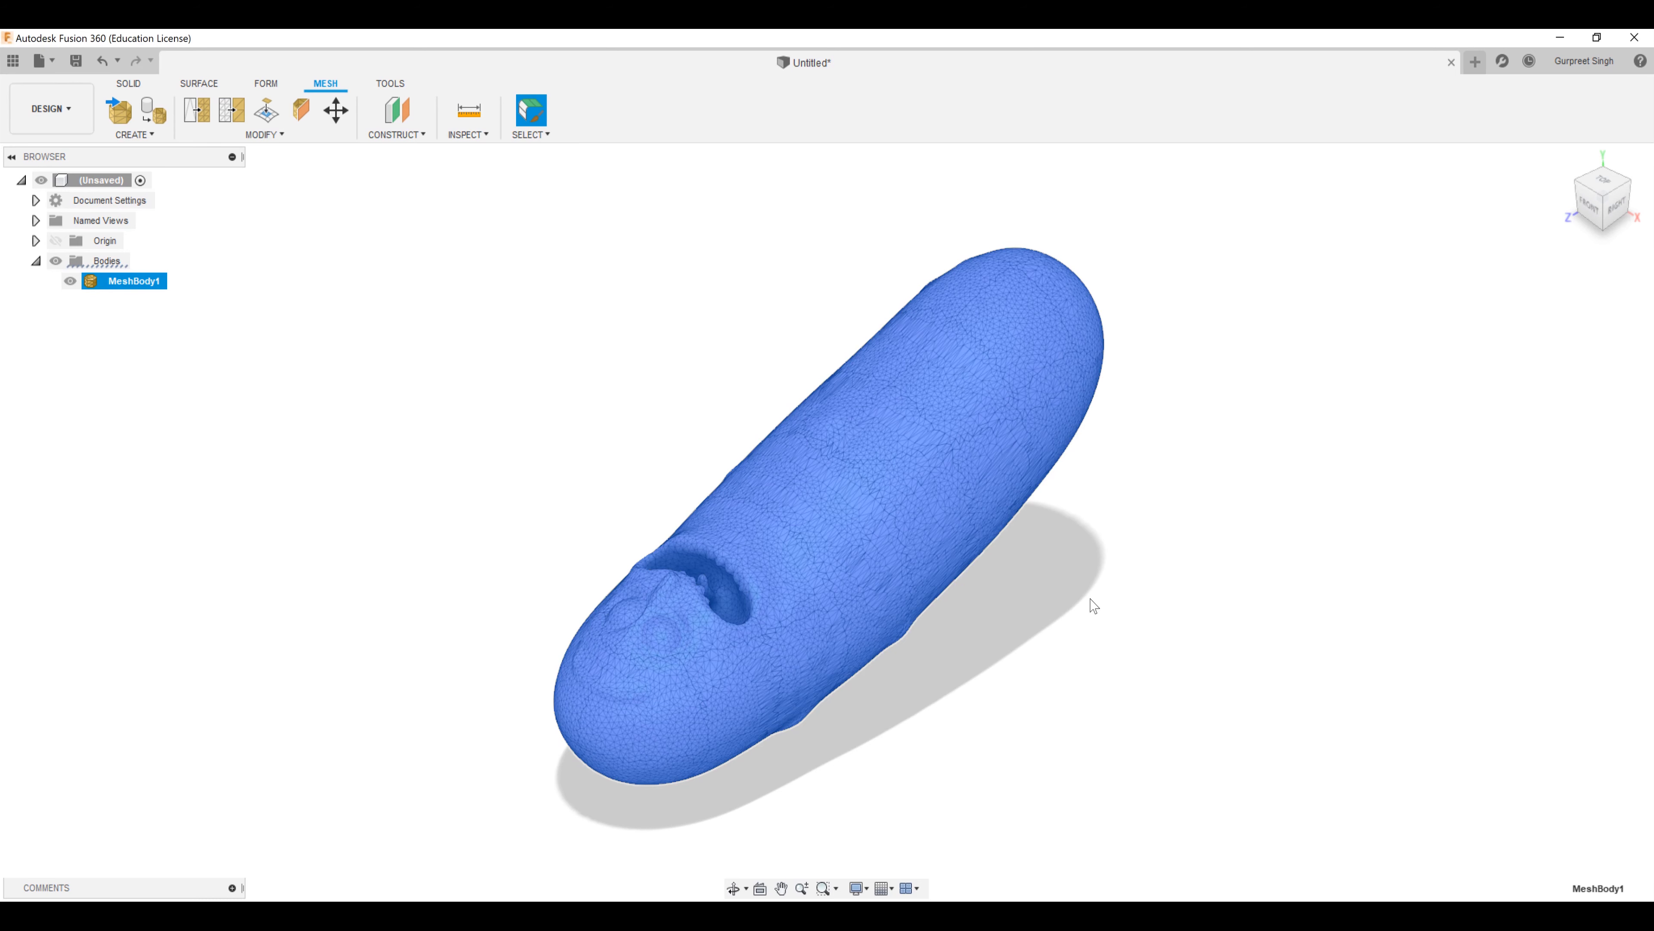
pyautogui.click(478, 333)
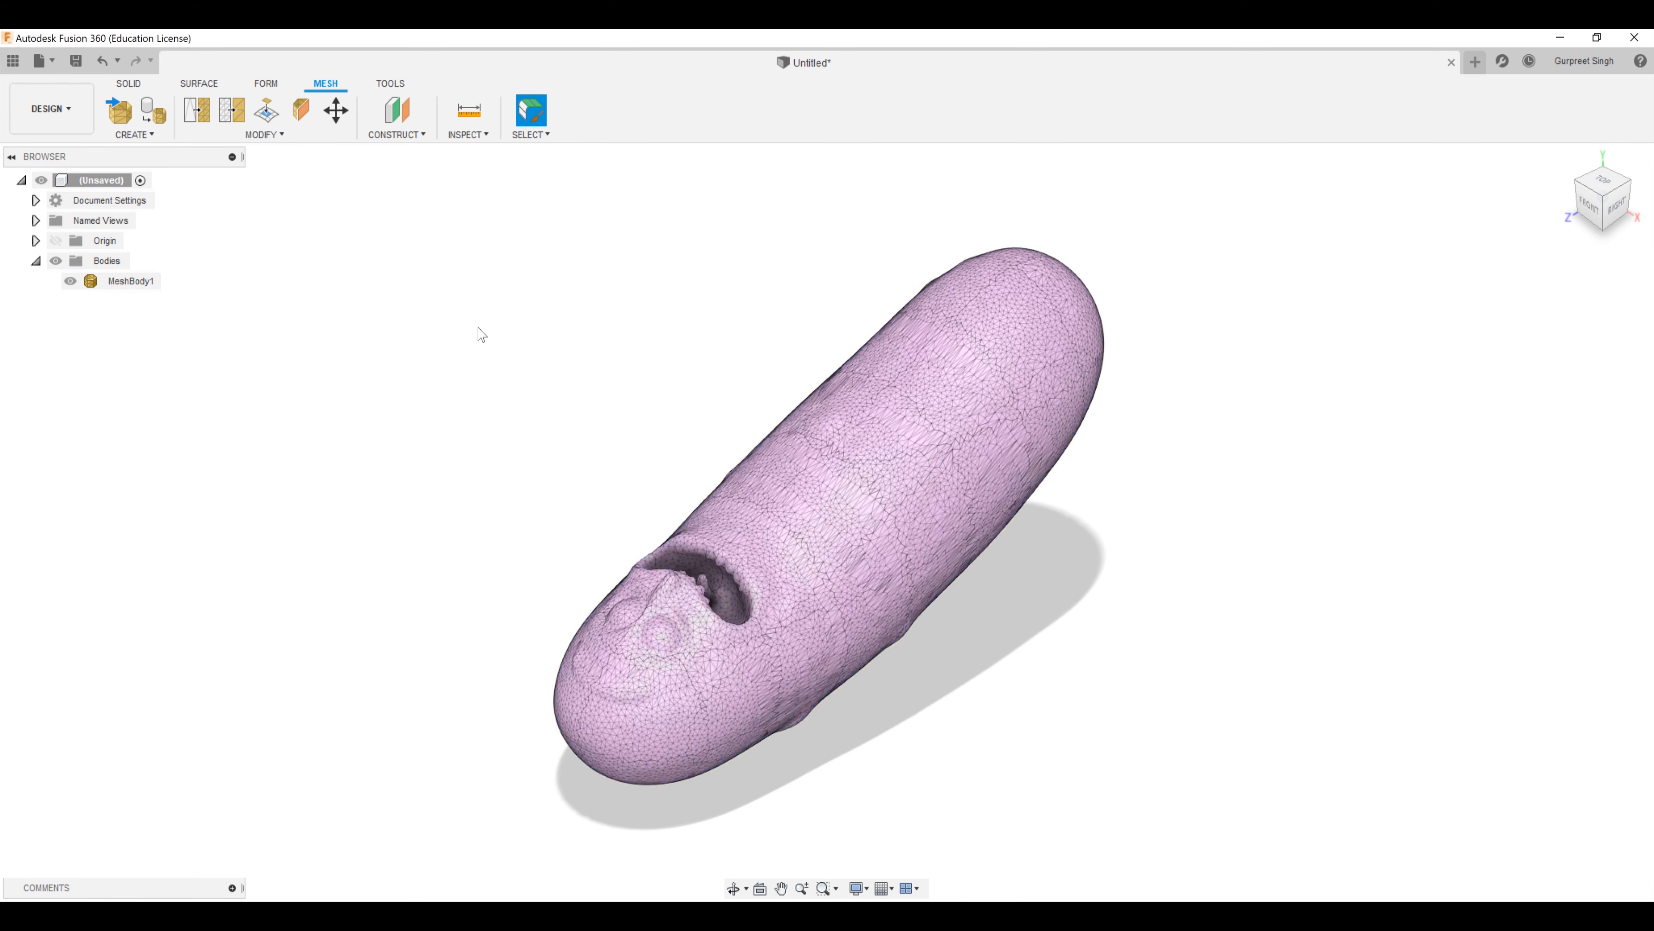
# - Convert the reduced mesh body to BRep as a new body, proceeding despite the high facet count
pyautogui.click(198, 82)
pyautogui.click(350, 135)
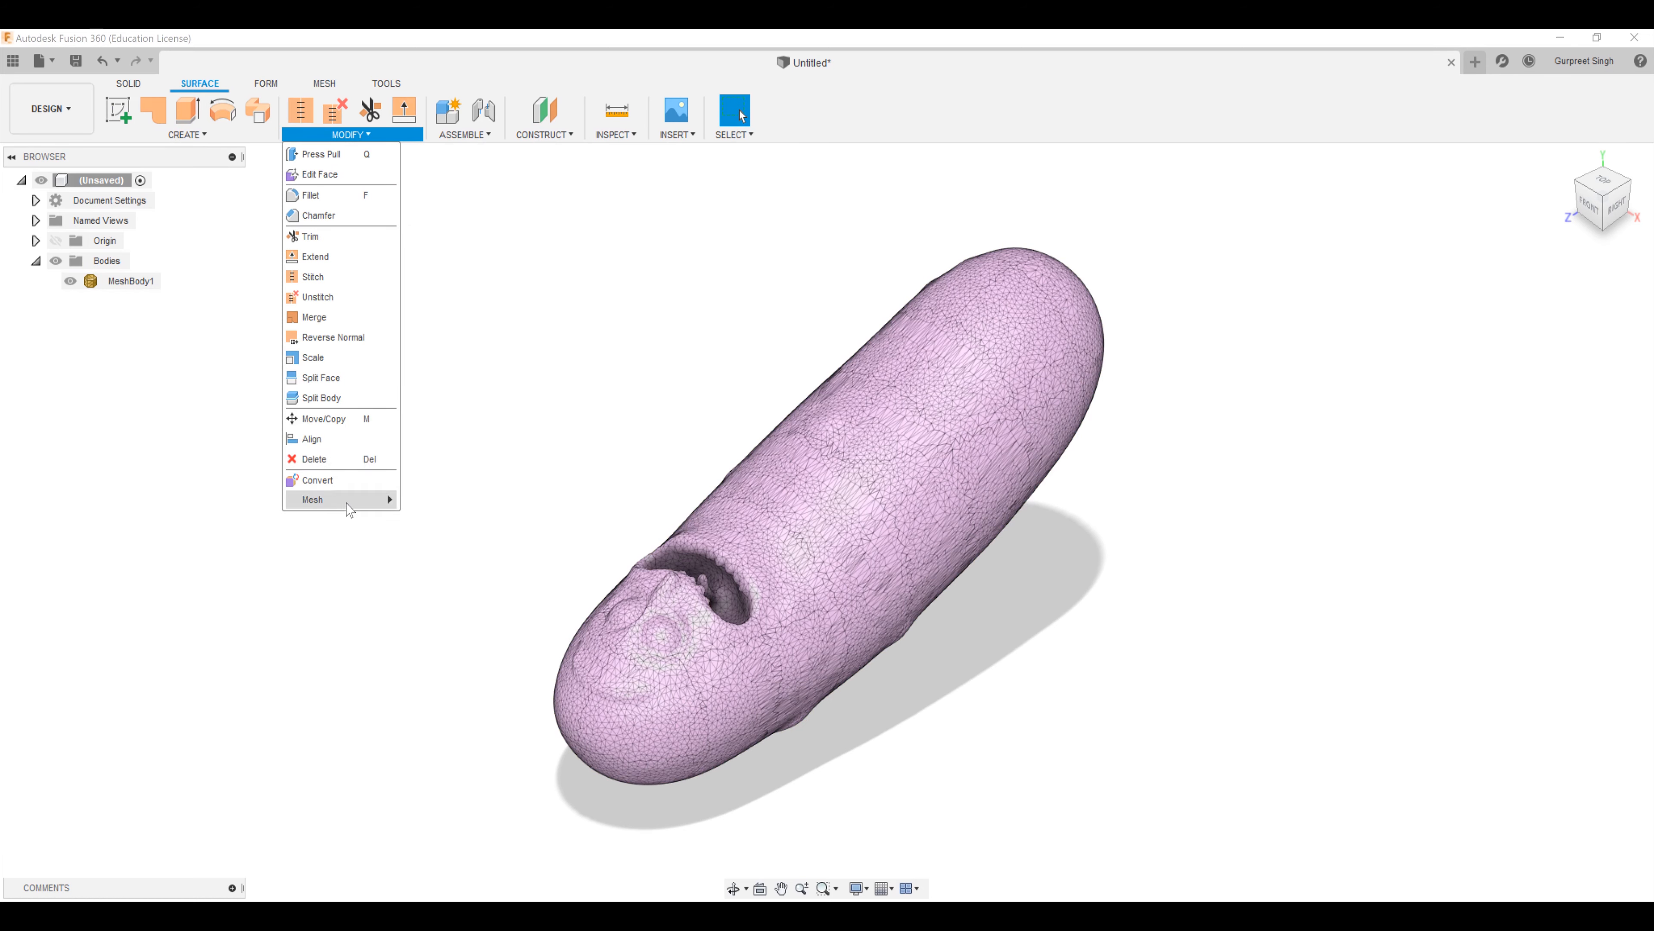
pyautogui.click(412, 507)
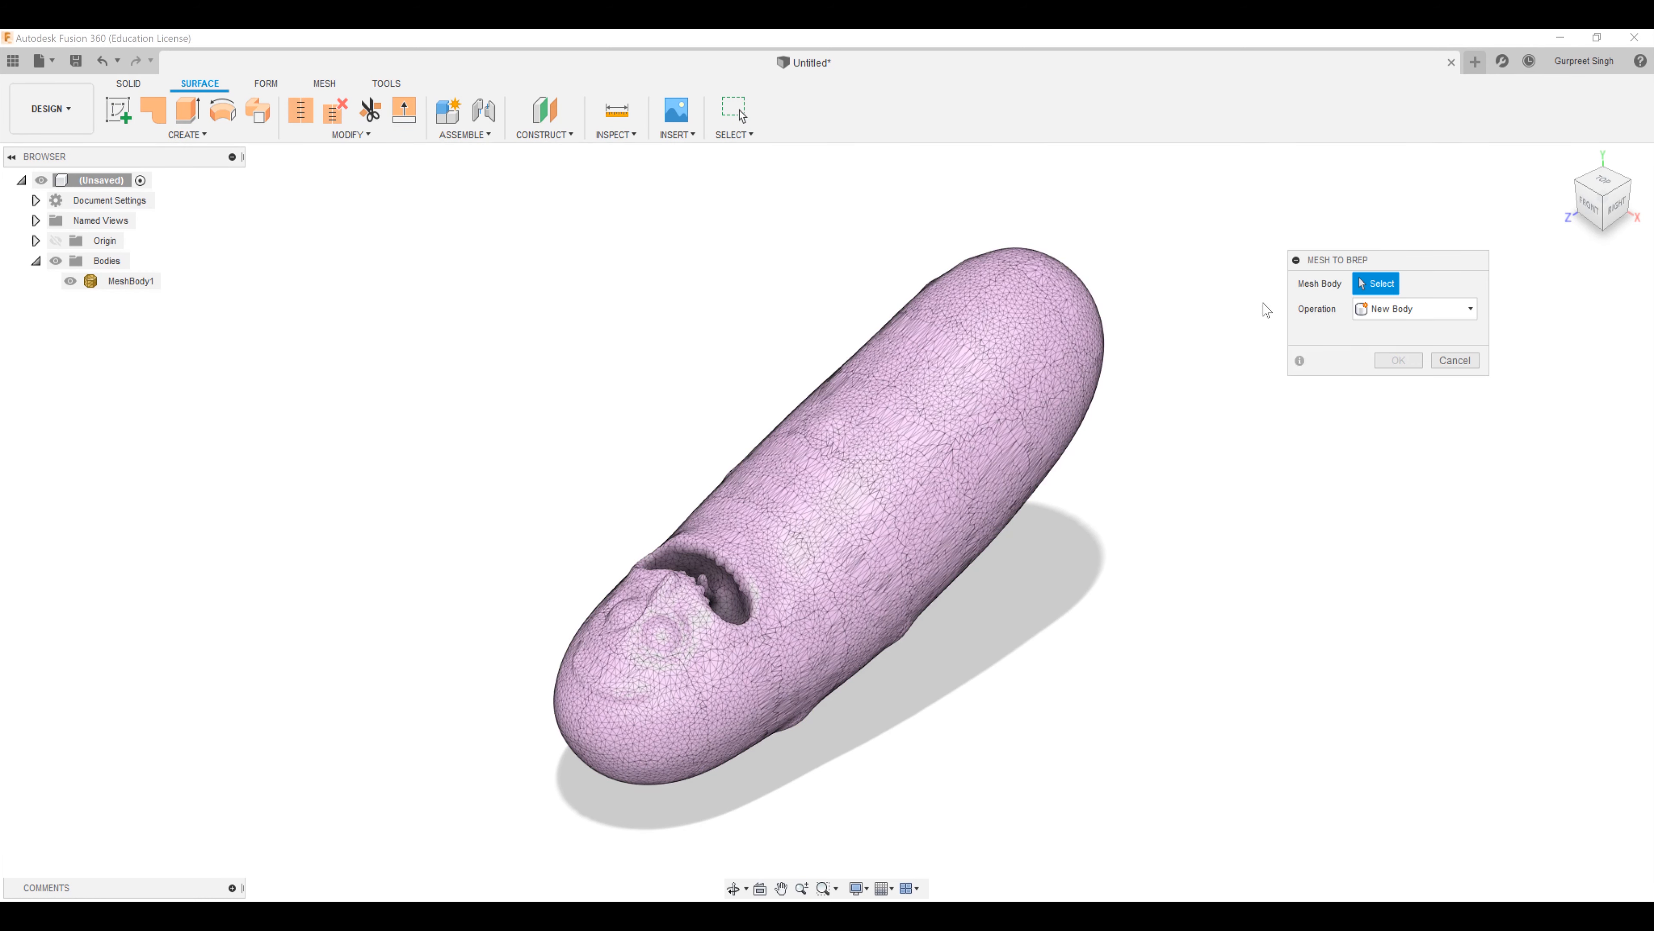
pyautogui.click(1042, 386)
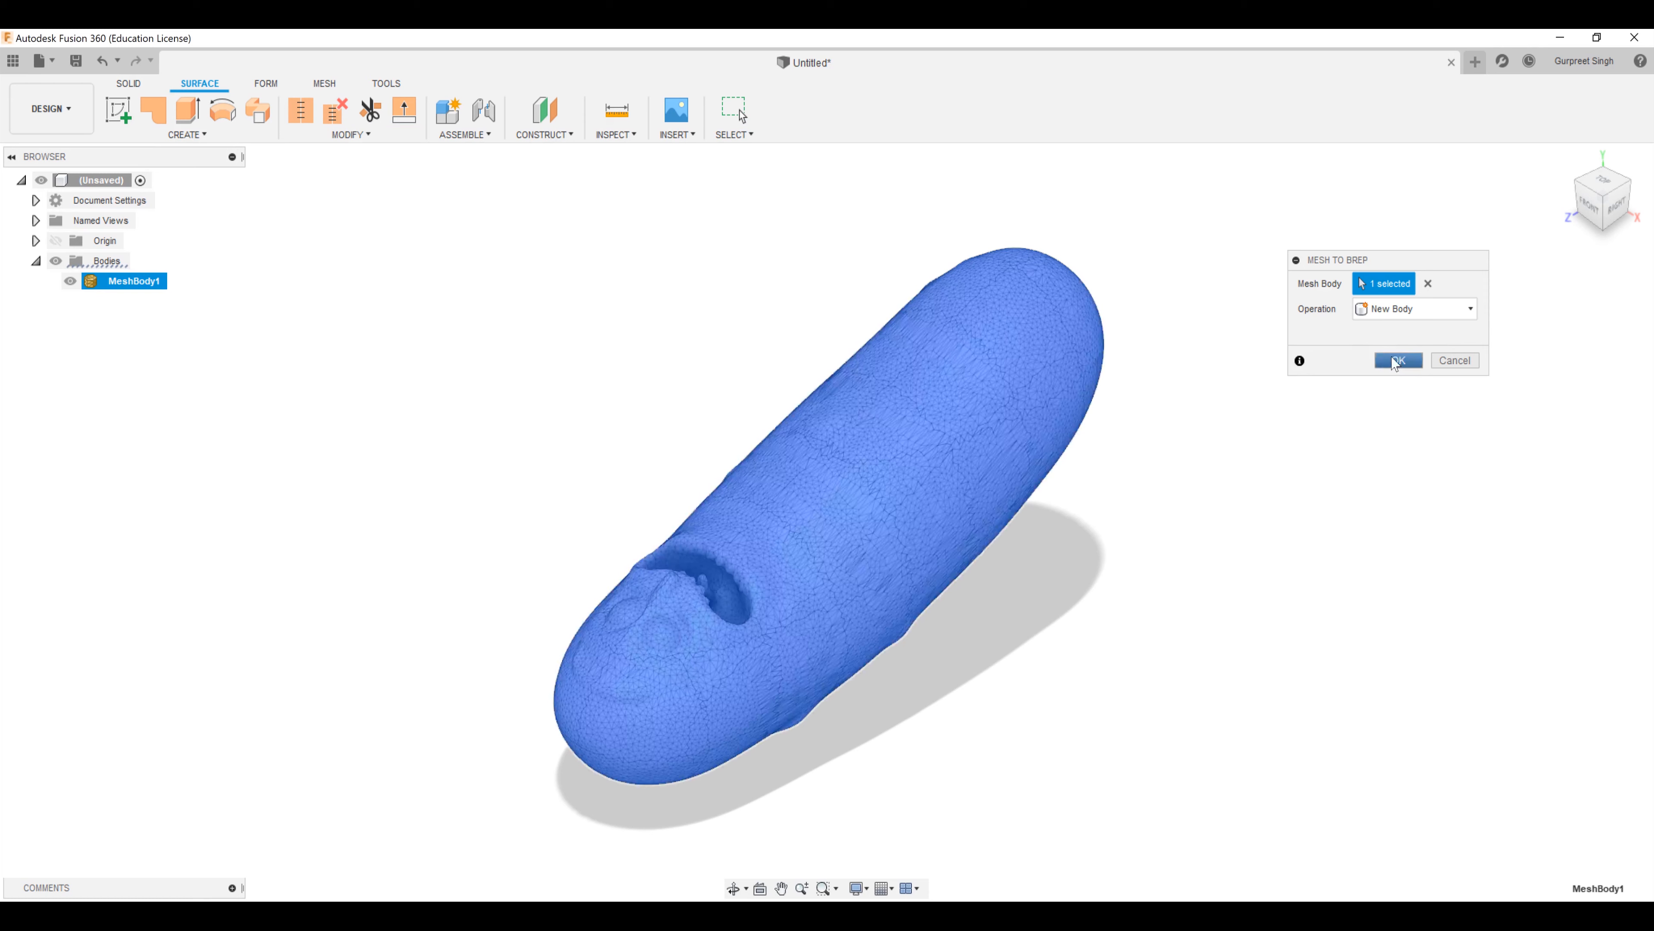
pyautogui.click(1399, 360)
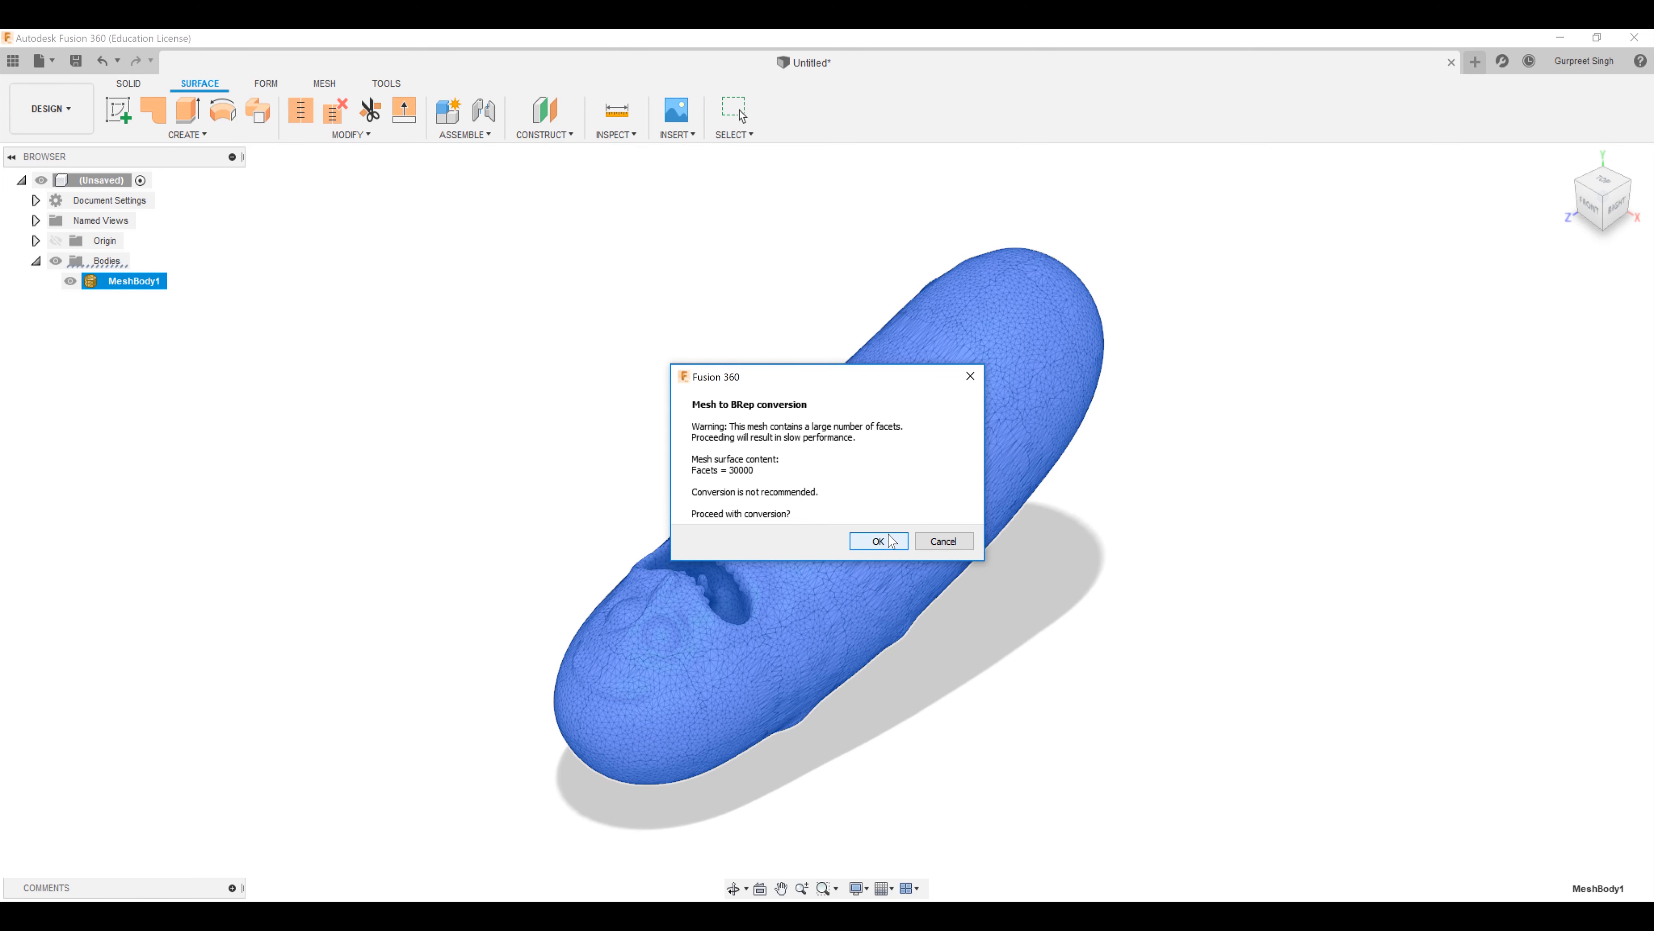
pyautogui.click(878, 541)
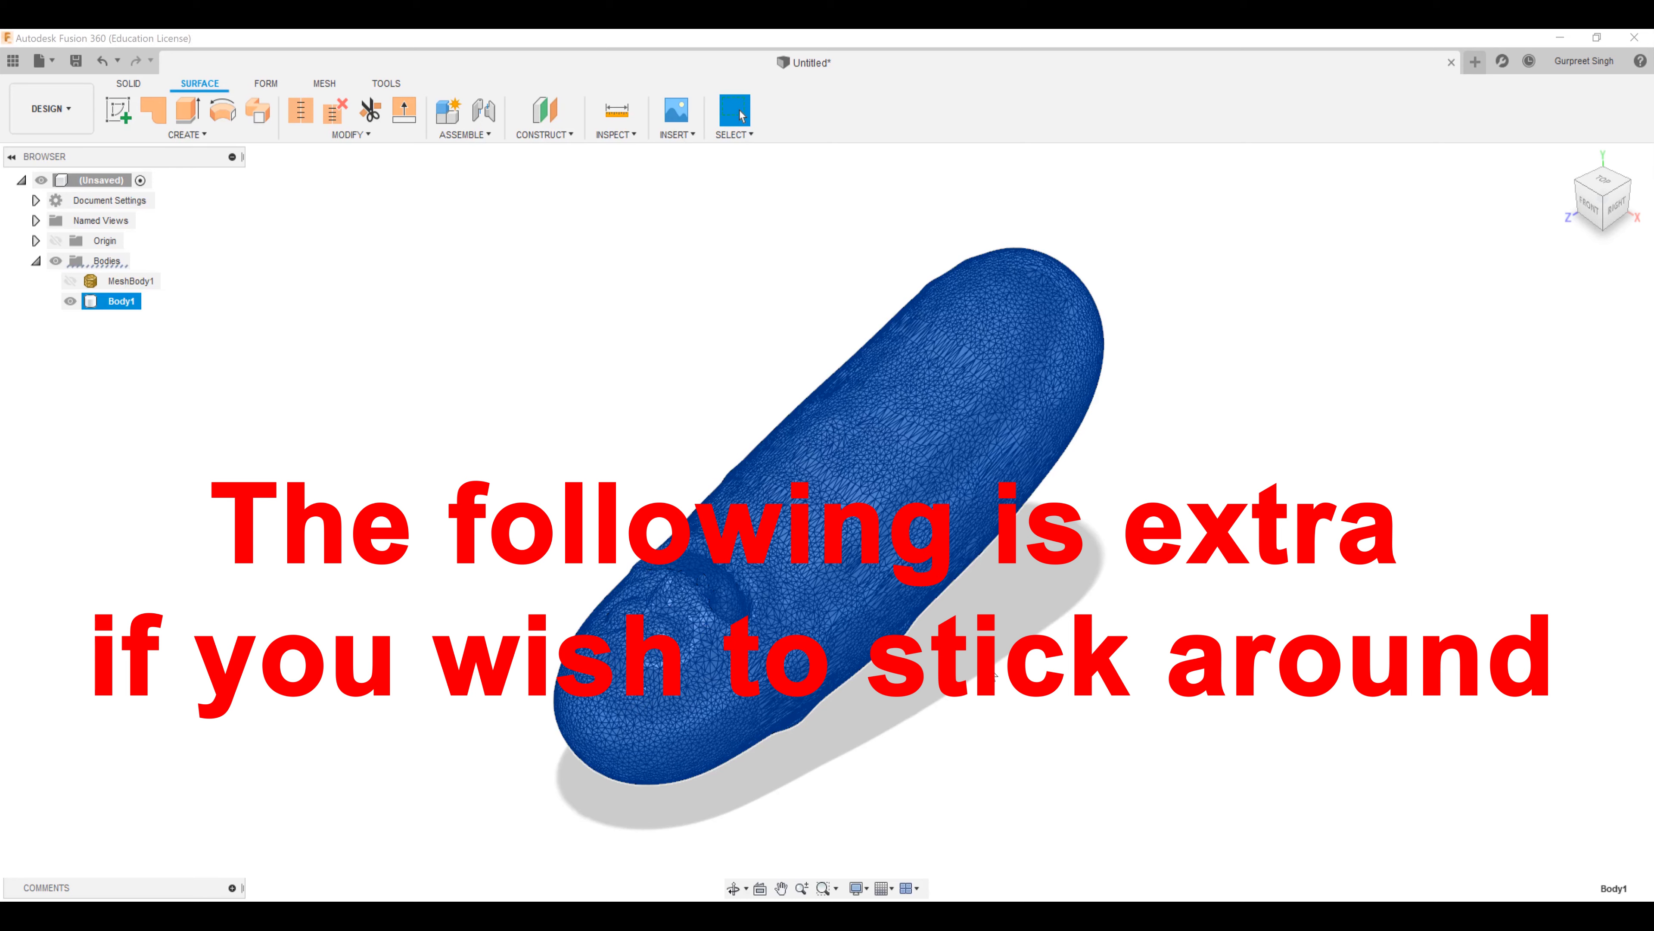
# - Undo the BRep conversion and the mesh reduction to restore the original detailed mesh
pyautogui.keyDown('shift'); pyautogui.moveTo(1045, 633); pyautogui.dragTo(928, 466, button='middle'); pyautogui.keyUp('shift')
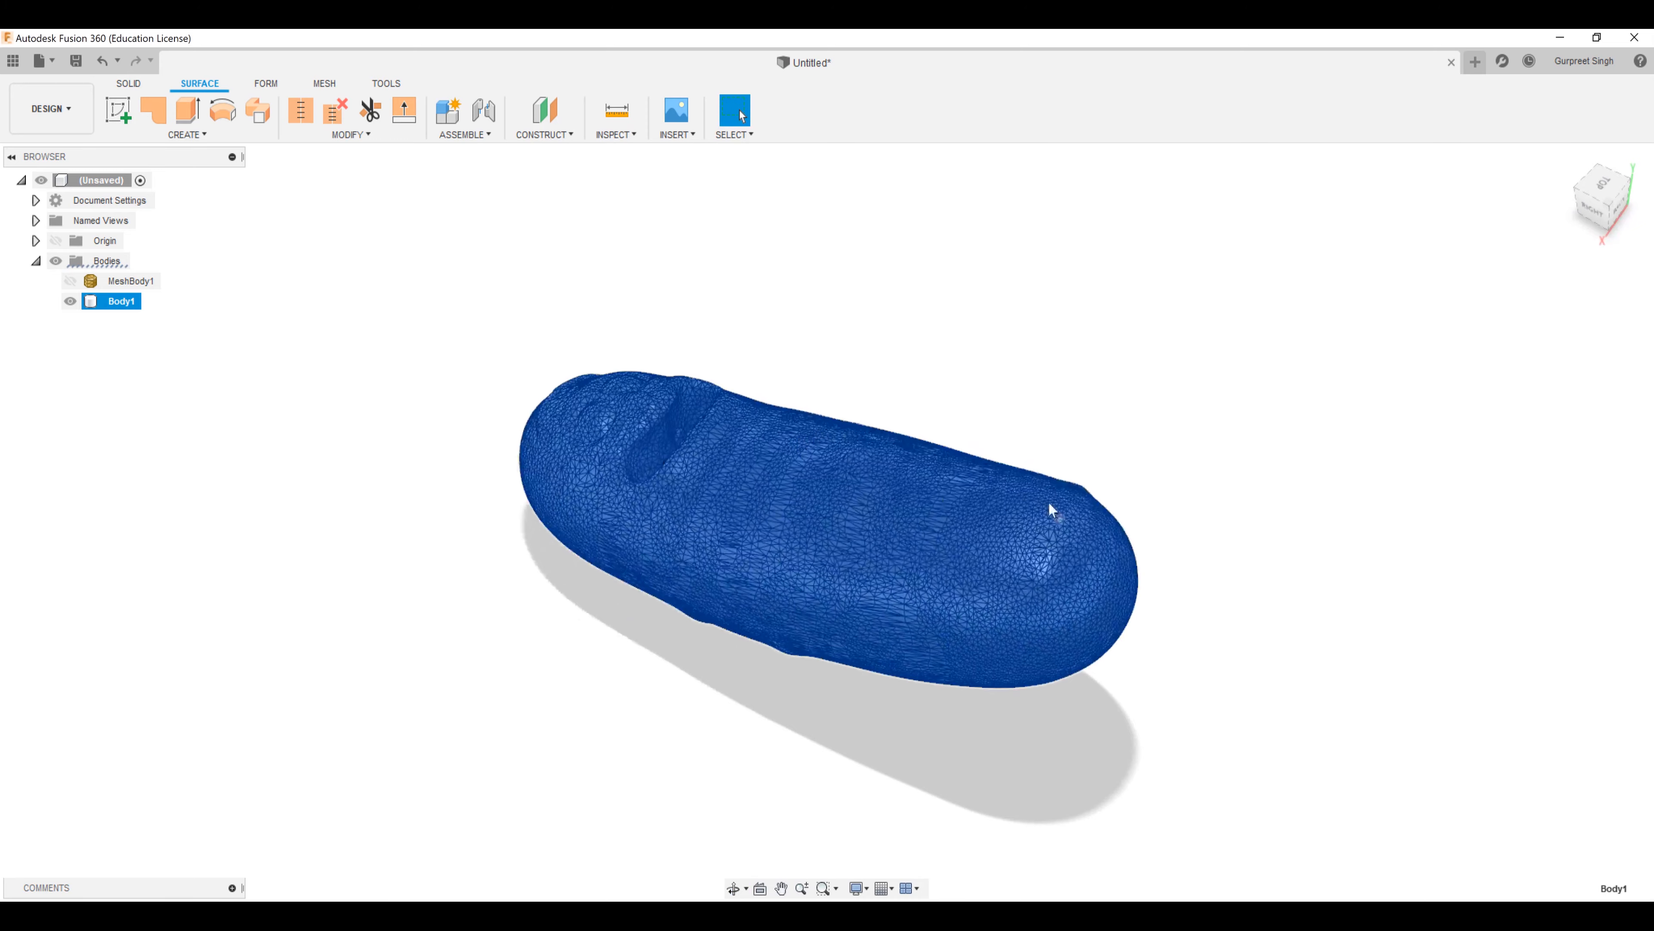
pyautogui.keyDown('shift'); pyautogui.moveTo(960, 637); pyautogui.dragTo(975, 749, button='middle'); pyautogui.keyUp('shift')
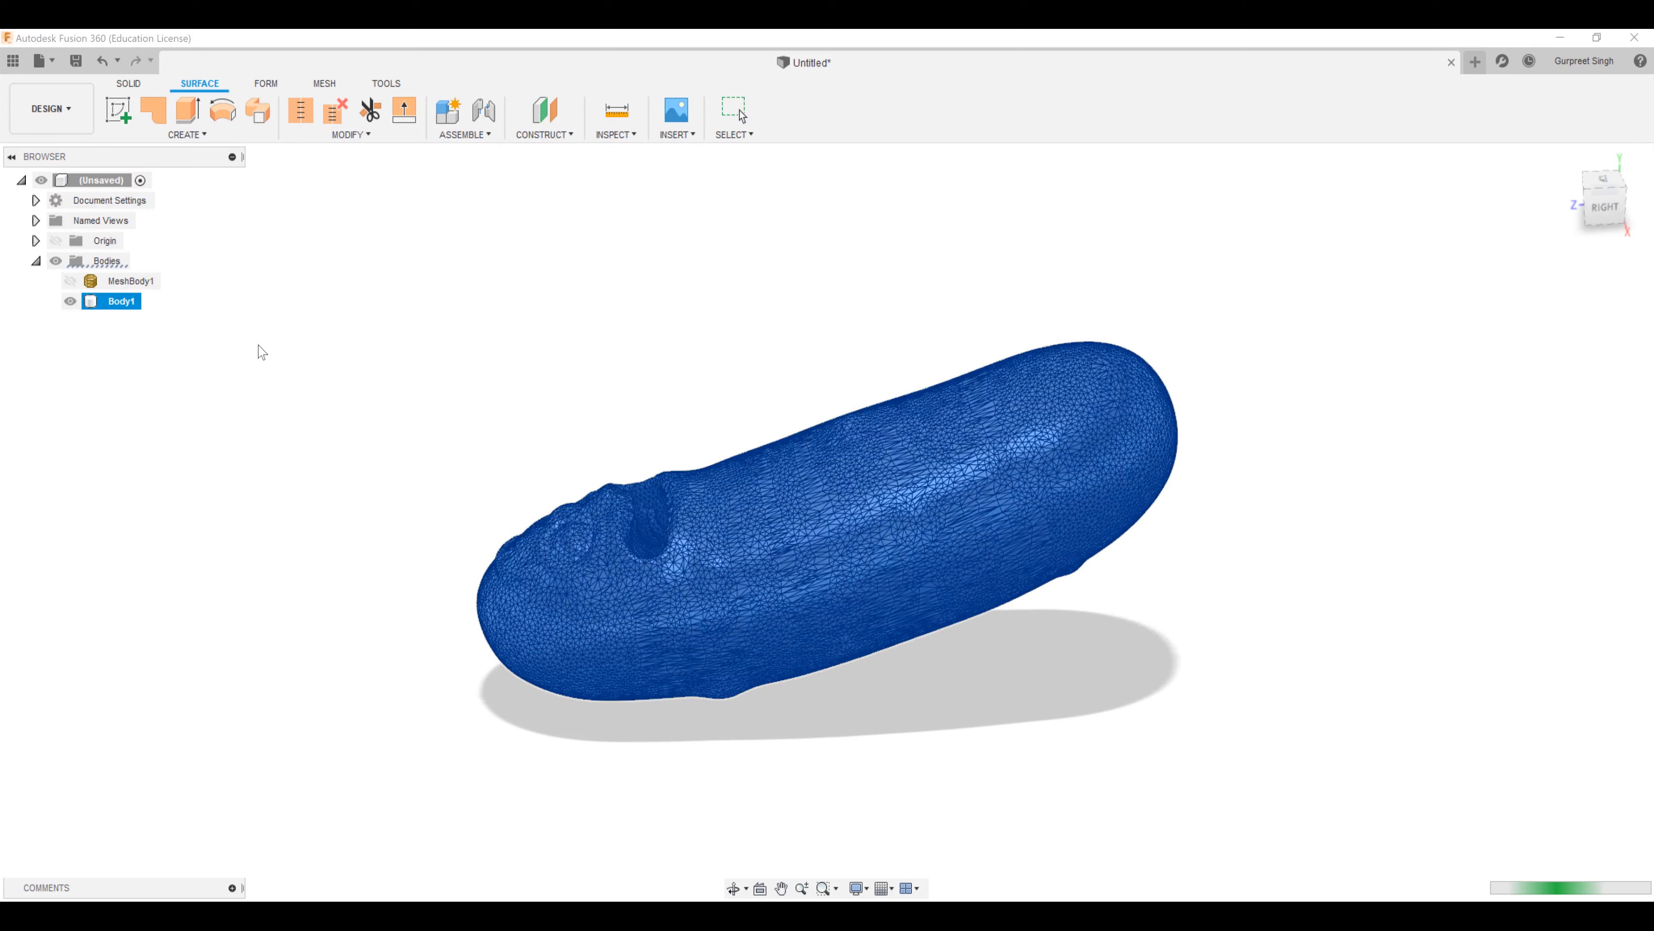
pyautogui.hotkey('ctrl', 'z')
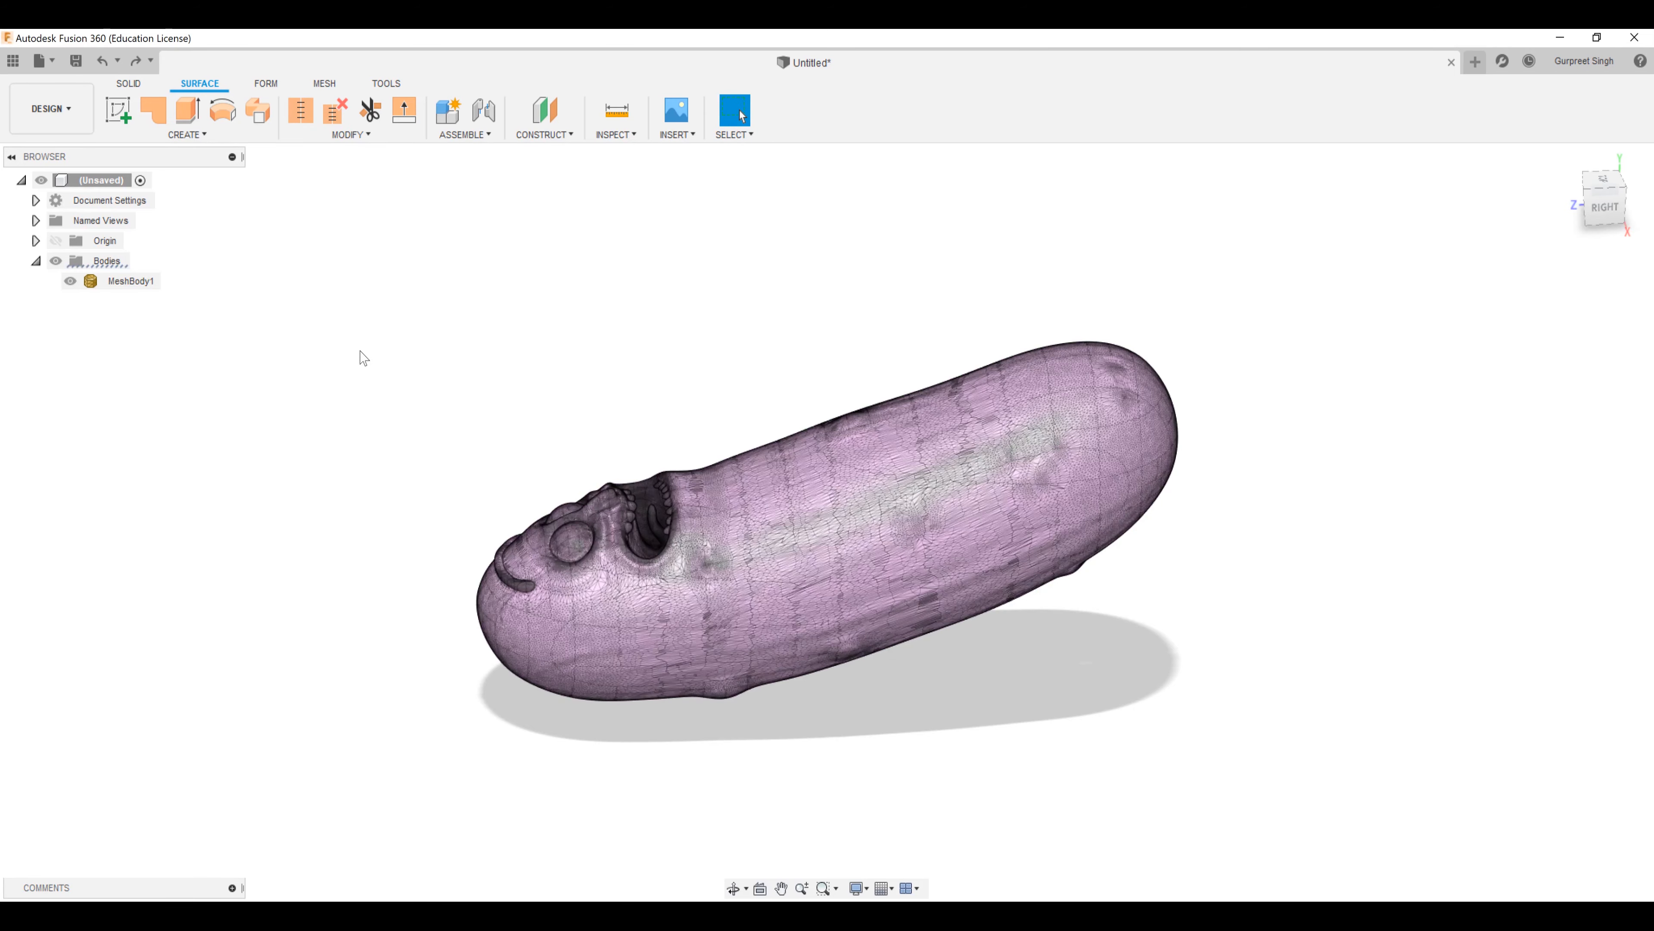
# - Start a mesh Reduce and select the facets all around the body, leaving out the eyes, nose and mouth area
pyautogui.moveTo(466, 398)
pyautogui.keyDown('shift'); pyautogui.mouseDown(button='middle')
pyautogui.moveTo(495, 428)
pyautogui.moveTo(513, 414)
pyautogui.moveTo(469, 410)
pyautogui.mouseUp(button='middle'); pyautogui.keyUp('shift')
pyautogui.click(324, 84)
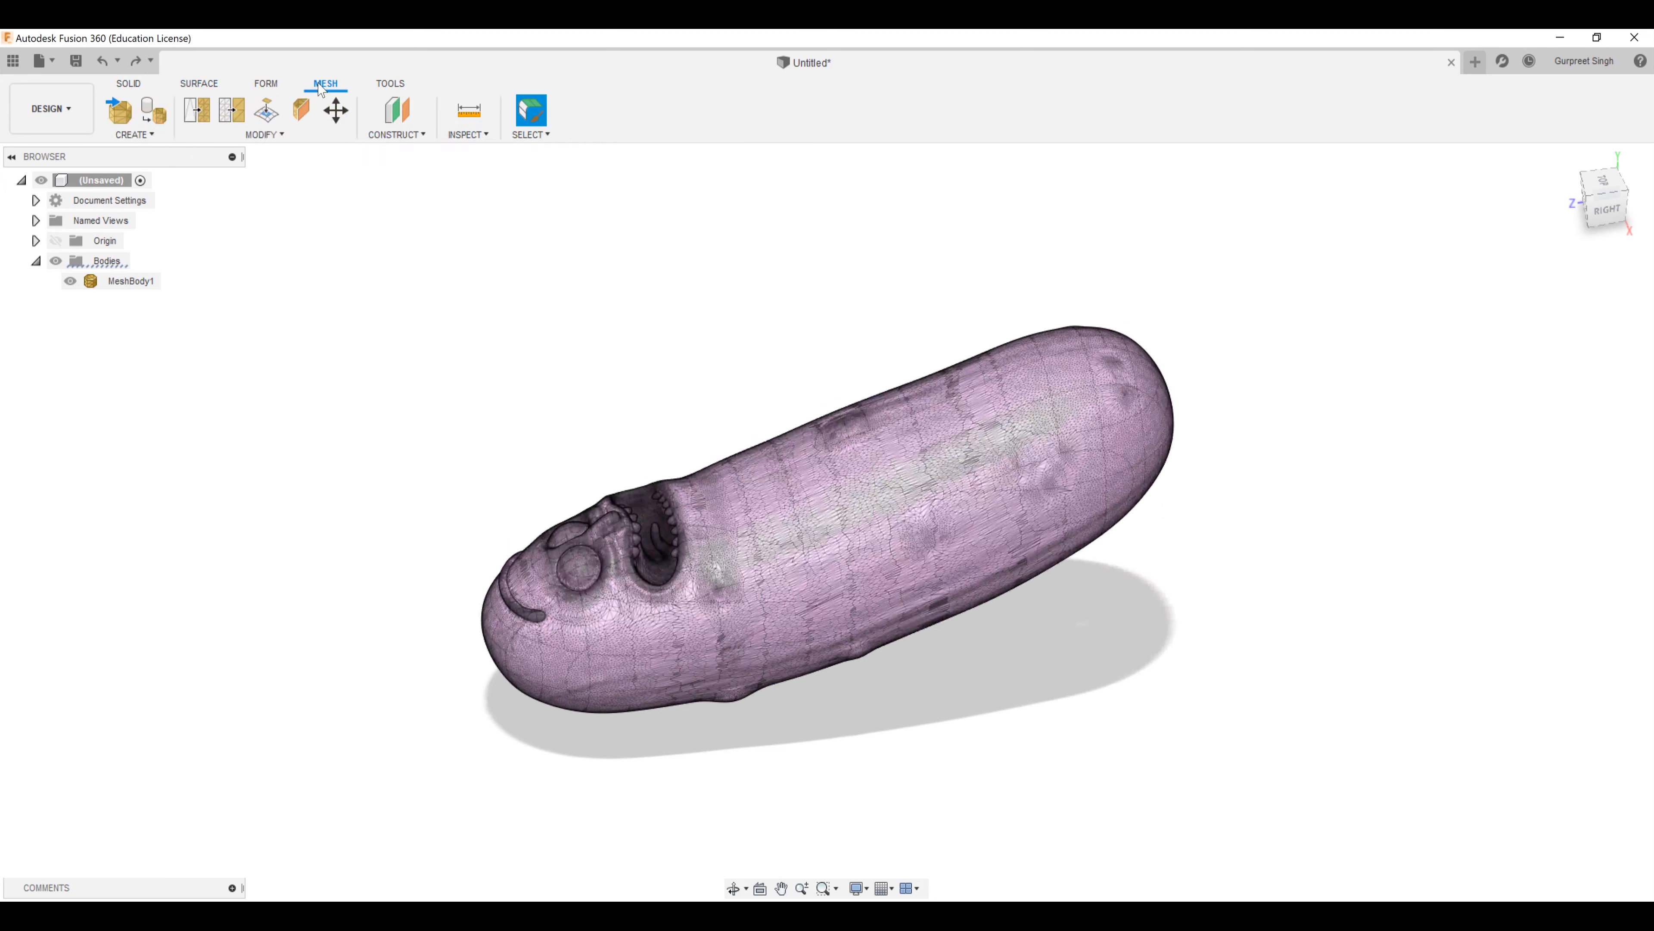
pyautogui.click(263, 134)
pyautogui.click(259, 174)
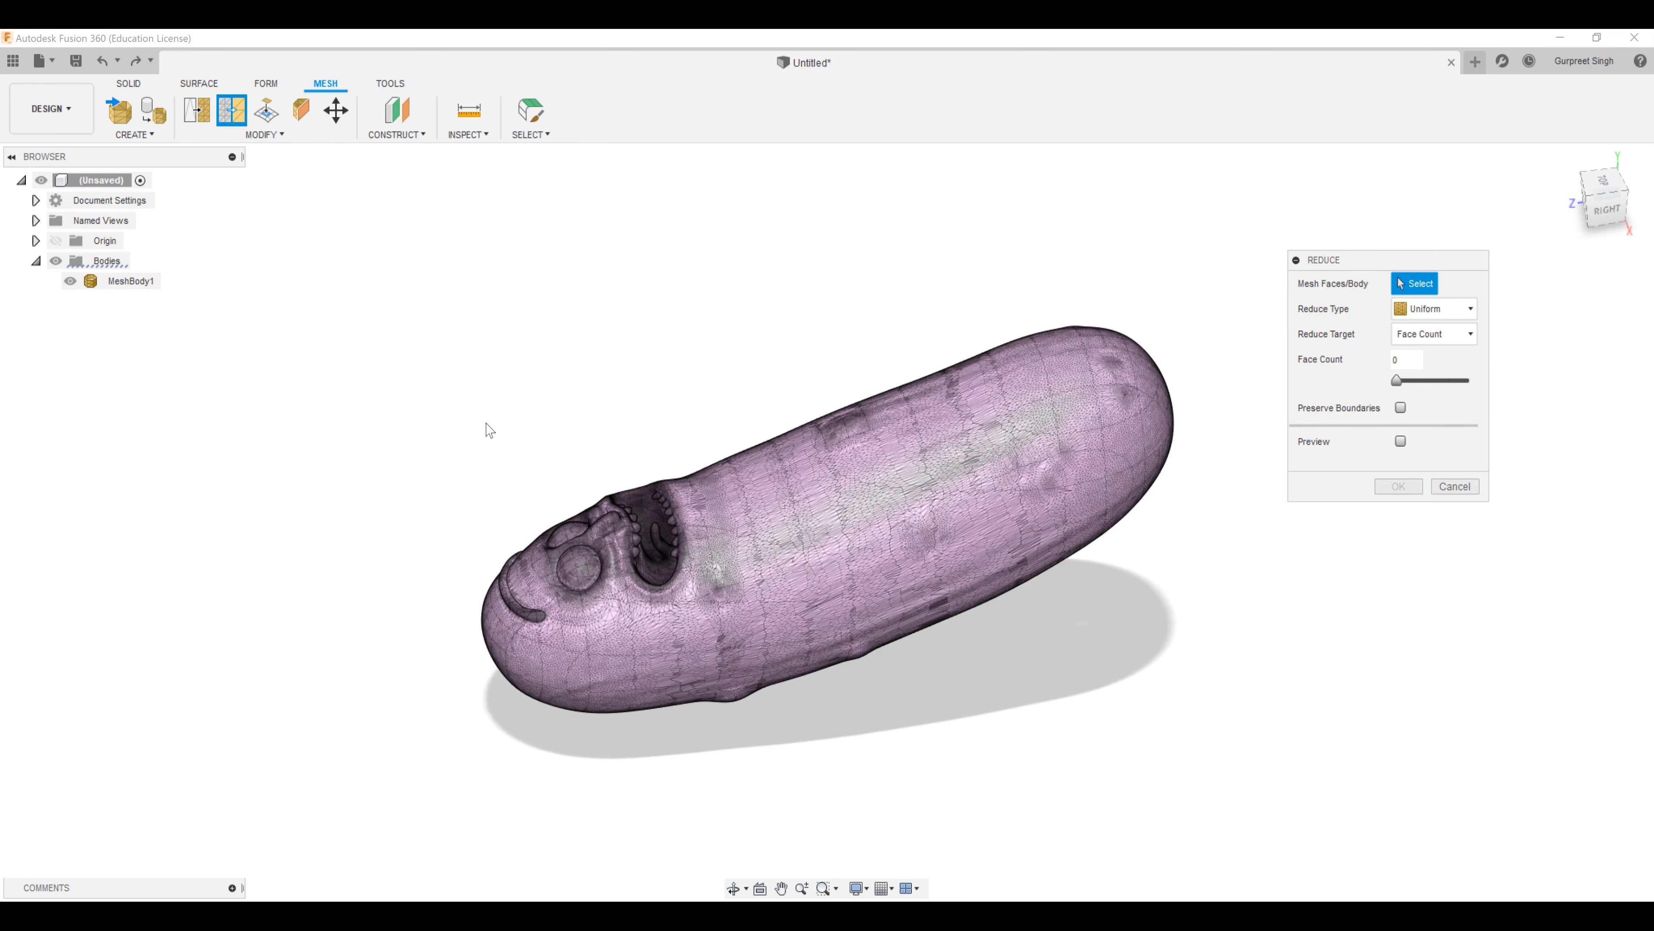
pyautogui.moveTo(469, 417)
pyautogui.keyDown('shift'); pyautogui.mouseDown(button='middle')
pyautogui.moveTo(525, 421)
pyautogui.moveTo(445, 401)
pyautogui.mouseUp(button='middle'); pyautogui.keyUp('shift')
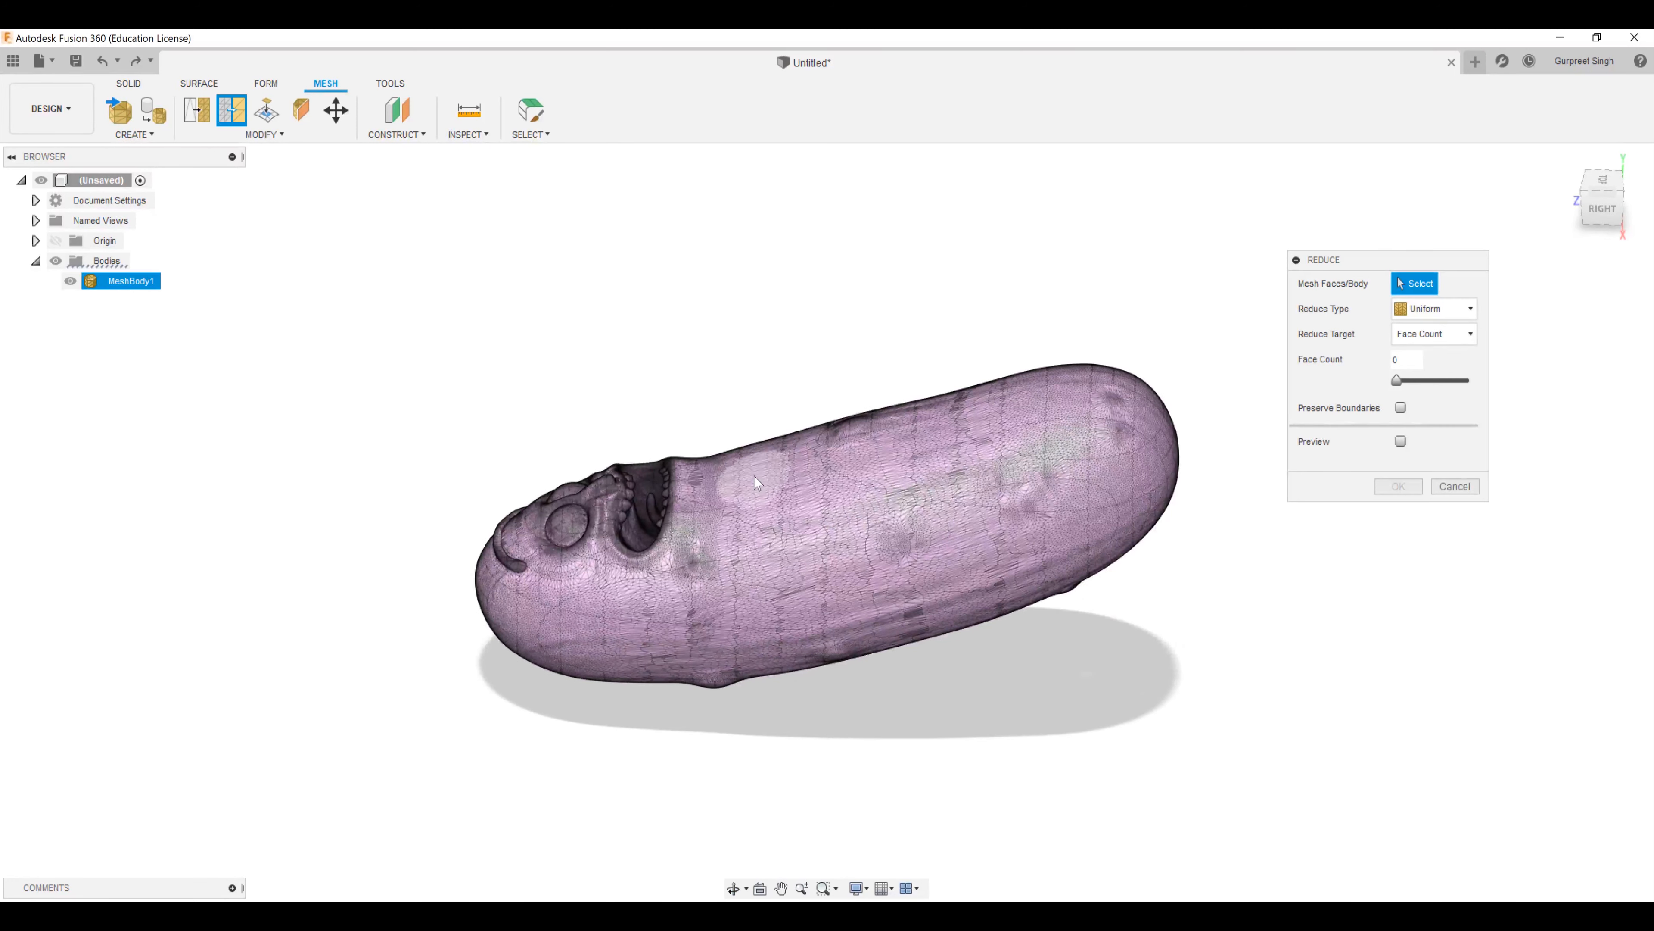
pyautogui.moveTo(725, 472)
pyautogui.mouseDown()
pyautogui.moveTo(723, 560)
pyautogui.moveTo(684, 625)
pyautogui.moveTo(521, 630)
pyautogui.moveTo(750, 625)
pyautogui.moveTo(606, 688)
pyautogui.moveTo(704, 667)
pyautogui.mouseUp()
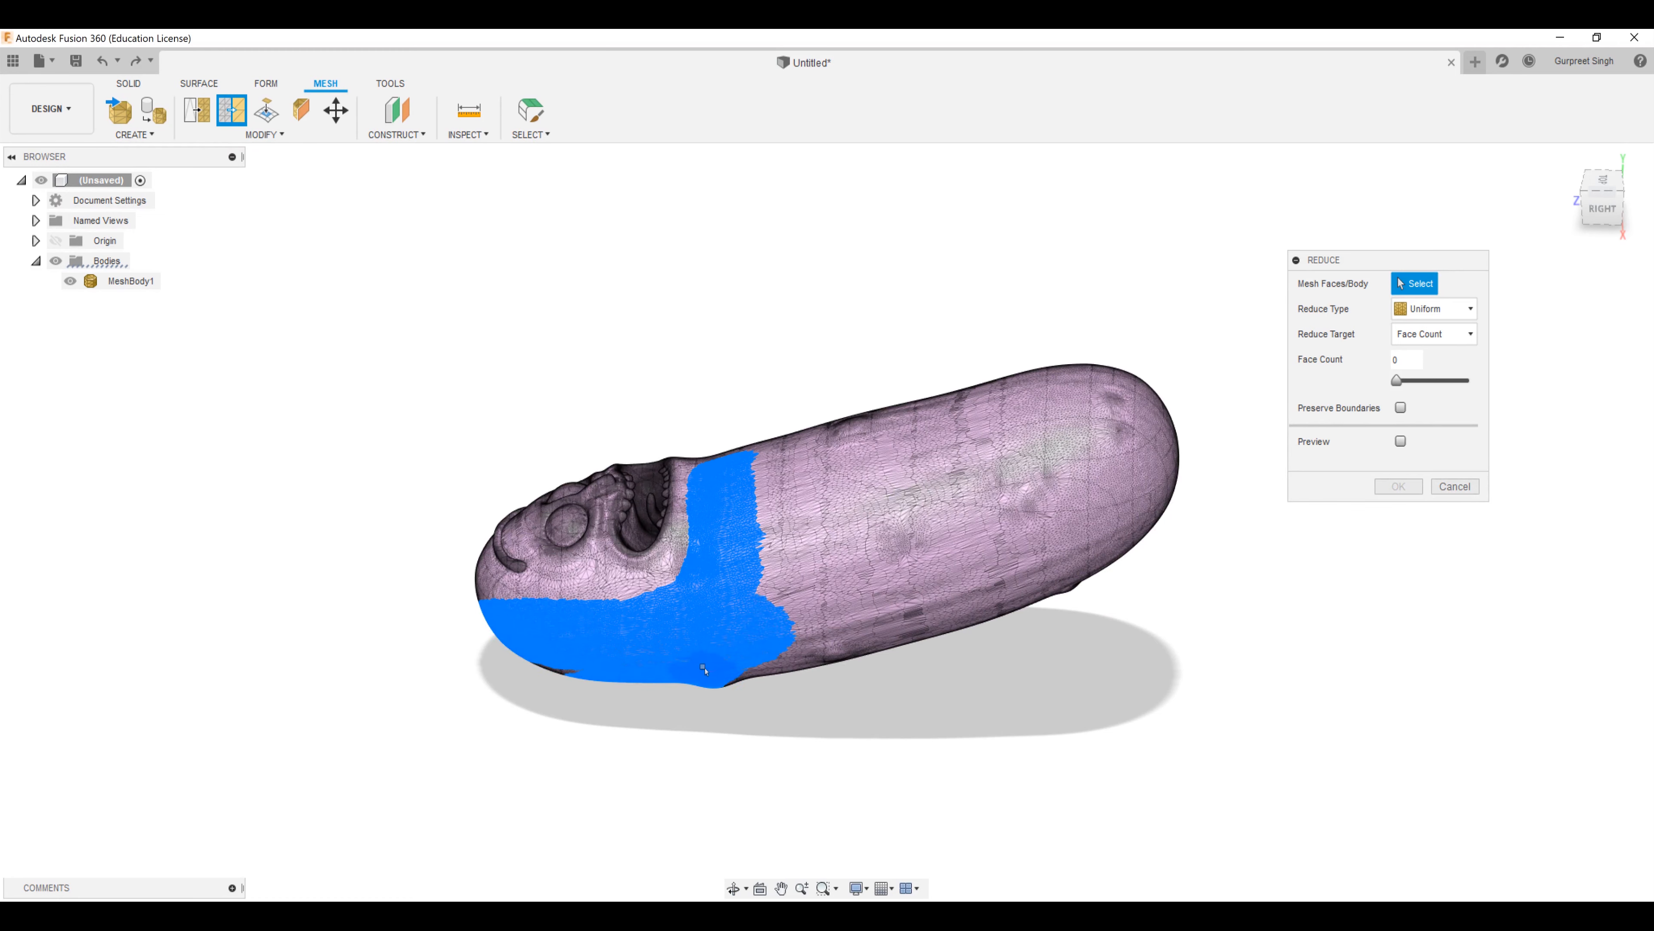
pyautogui.moveTo(559, 673)
pyautogui.mouseDown()
pyautogui.moveTo(779, 671)
pyautogui.moveTo(808, 456)
pyautogui.moveTo(749, 496)
pyautogui.moveTo(741, 484)
pyautogui.moveTo(808, 639)
pyautogui.moveTo(828, 457)
pyautogui.moveTo(875, 642)
pyautogui.moveTo(823, 421)
pyautogui.moveTo(886, 619)
pyautogui.moveTo(912, 430)
pyautogui.moveTo(957, 606)
pyautogui.moveTo(904, 415)
pyautogui.moveTo(901, 657)
pyautogui.moveTo(971, 362)
pyautogui.moveTo(1003, 586)
pyautogui.moveTo(1028, 450)
pyautogui.moveTo(1042, 606)
pyautogui.moveTo(1094, 573)
pyautogui.moveTo(1121, 371)
pyautogui.moveTo(1134, 539)
pyautogui.moveTo(1165, 404)
pyautogui.moveTo(1185, 461)
pyautogui.mouseUp()
pyautogui.moveTo(1185, 585); pyautogui.dragTo(1190, 591)
pyautogui.moveTo(1190, 591)
pyautogui.keyDown('shift'); pyautogui.mouseDown(button='middle')
pyautogui.moveTo(684, 619)
pyautogui.moveTo(826, 472)
pyautogui.moveTo(1121, 614)
pyautogui.moveTo(868, 591)
pyautogui.moveTo(971, 624)
pyautogui.moveTo(1031, 669)
pyautogui.moveTo(970, 617)
pyautogui.moveTo(727, 543)
pyautogui.mouseUp(button='middle'); pyautogui.keyUp('shift')
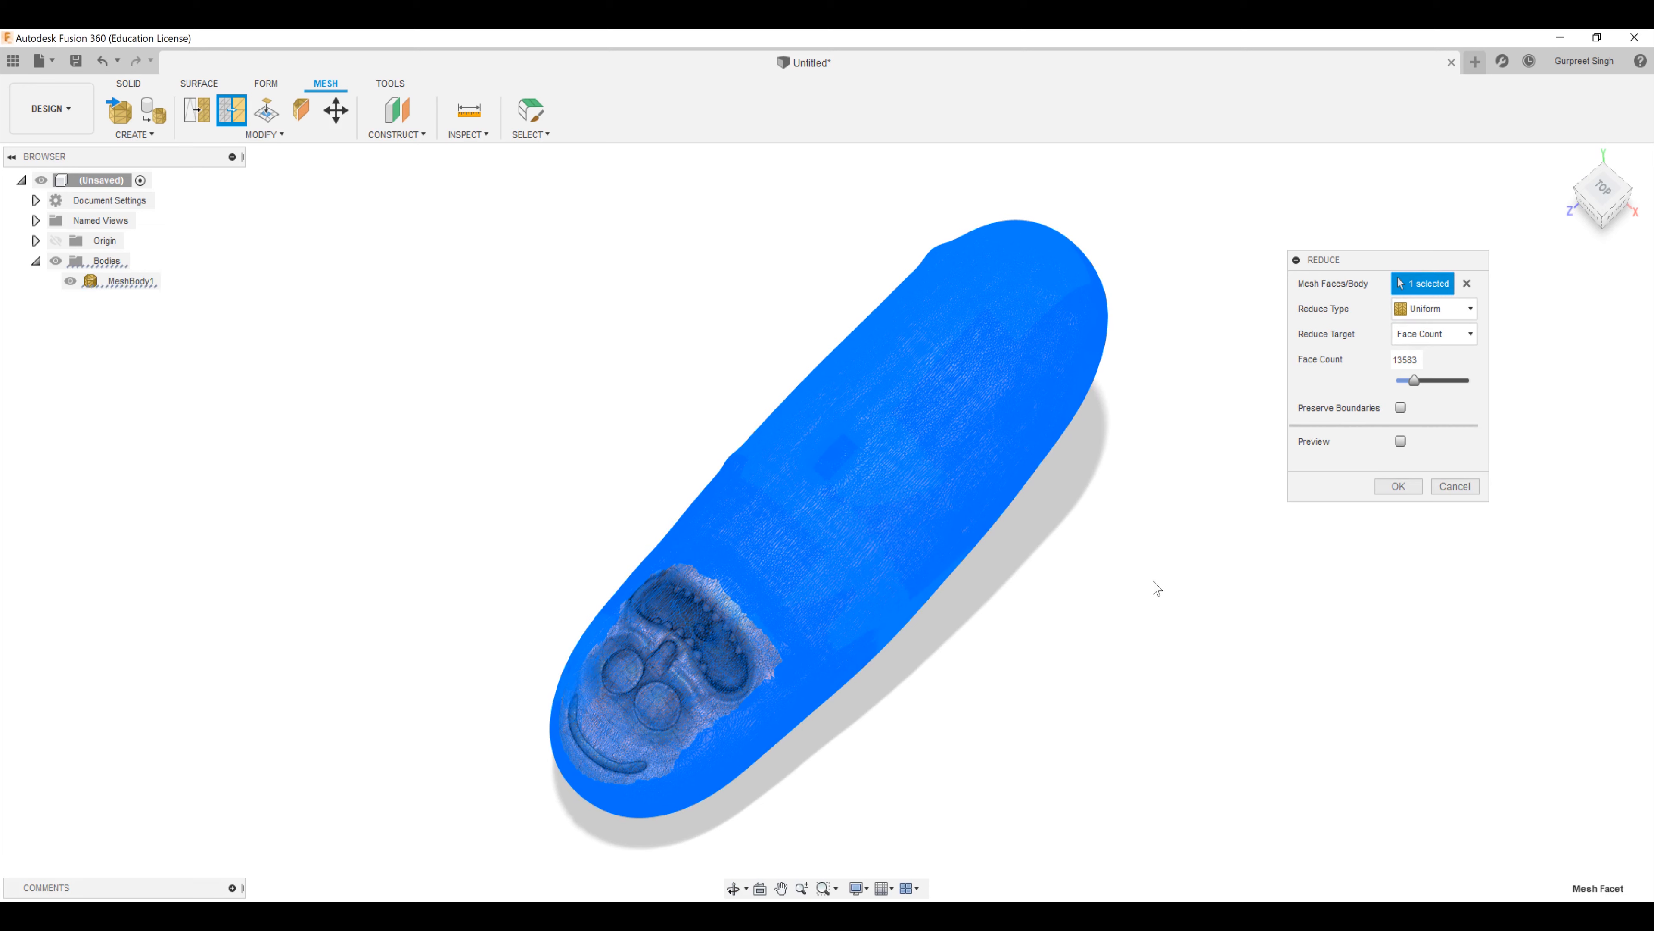
# - Reduce the selected facets uniformly to a face count of 5000 and clear the selection
pyautogui.doubleClick(1405, 360)
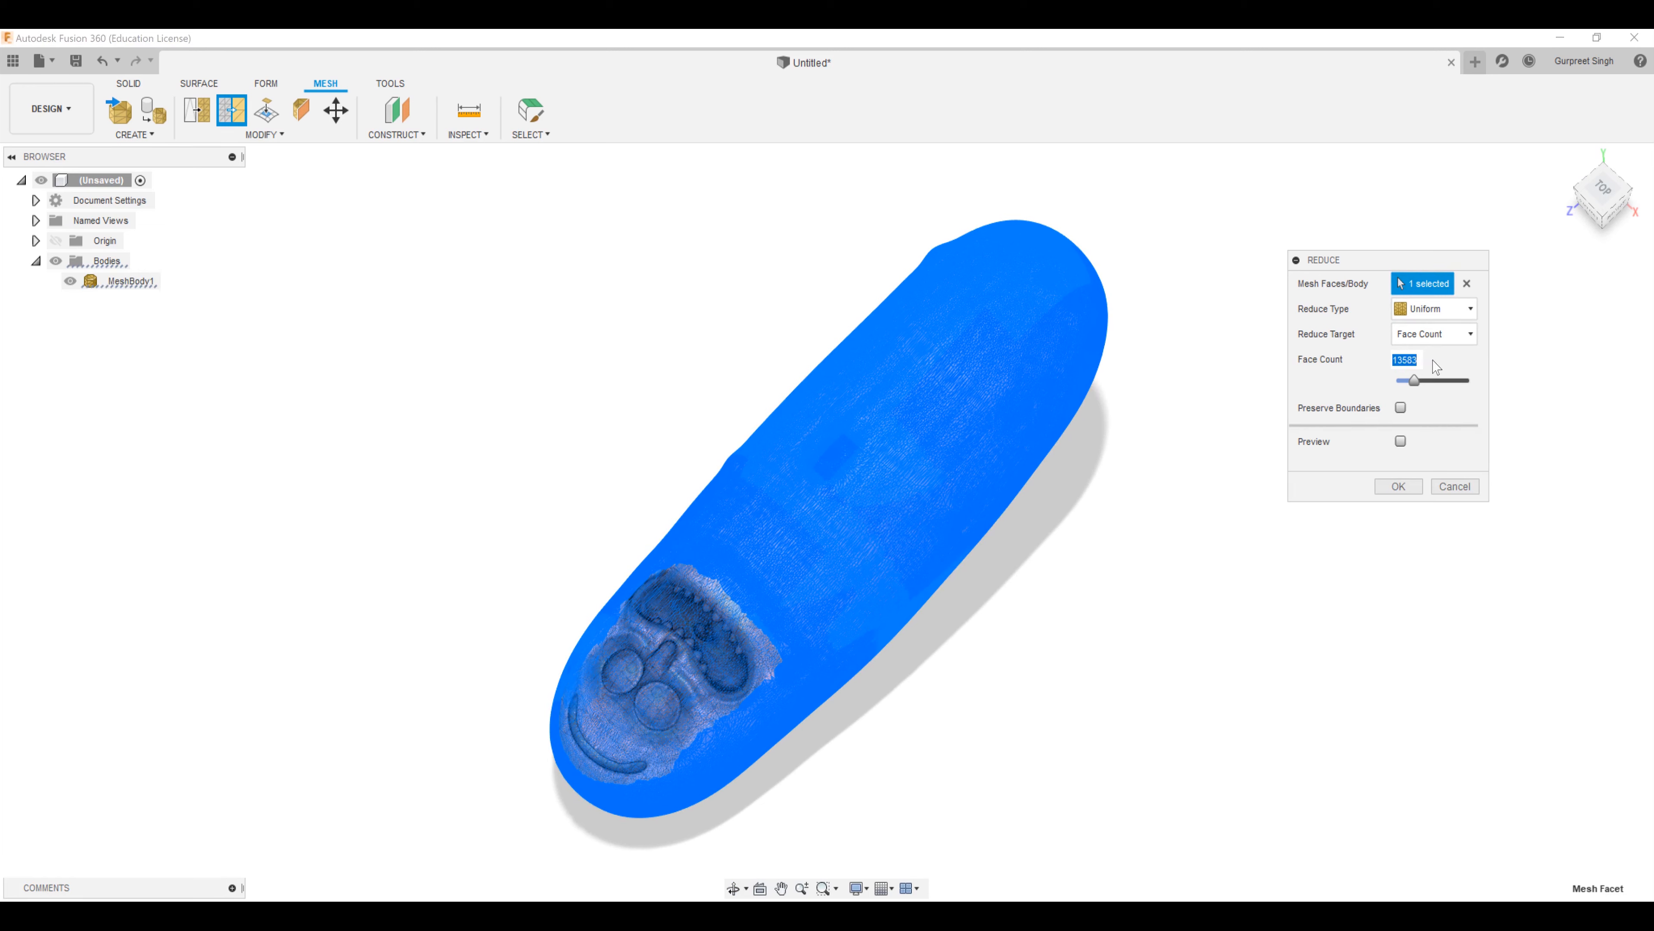
pyautogui.write('5000')
pyautogui.click(1402, 491)
pyautogui.click(1402, 490)
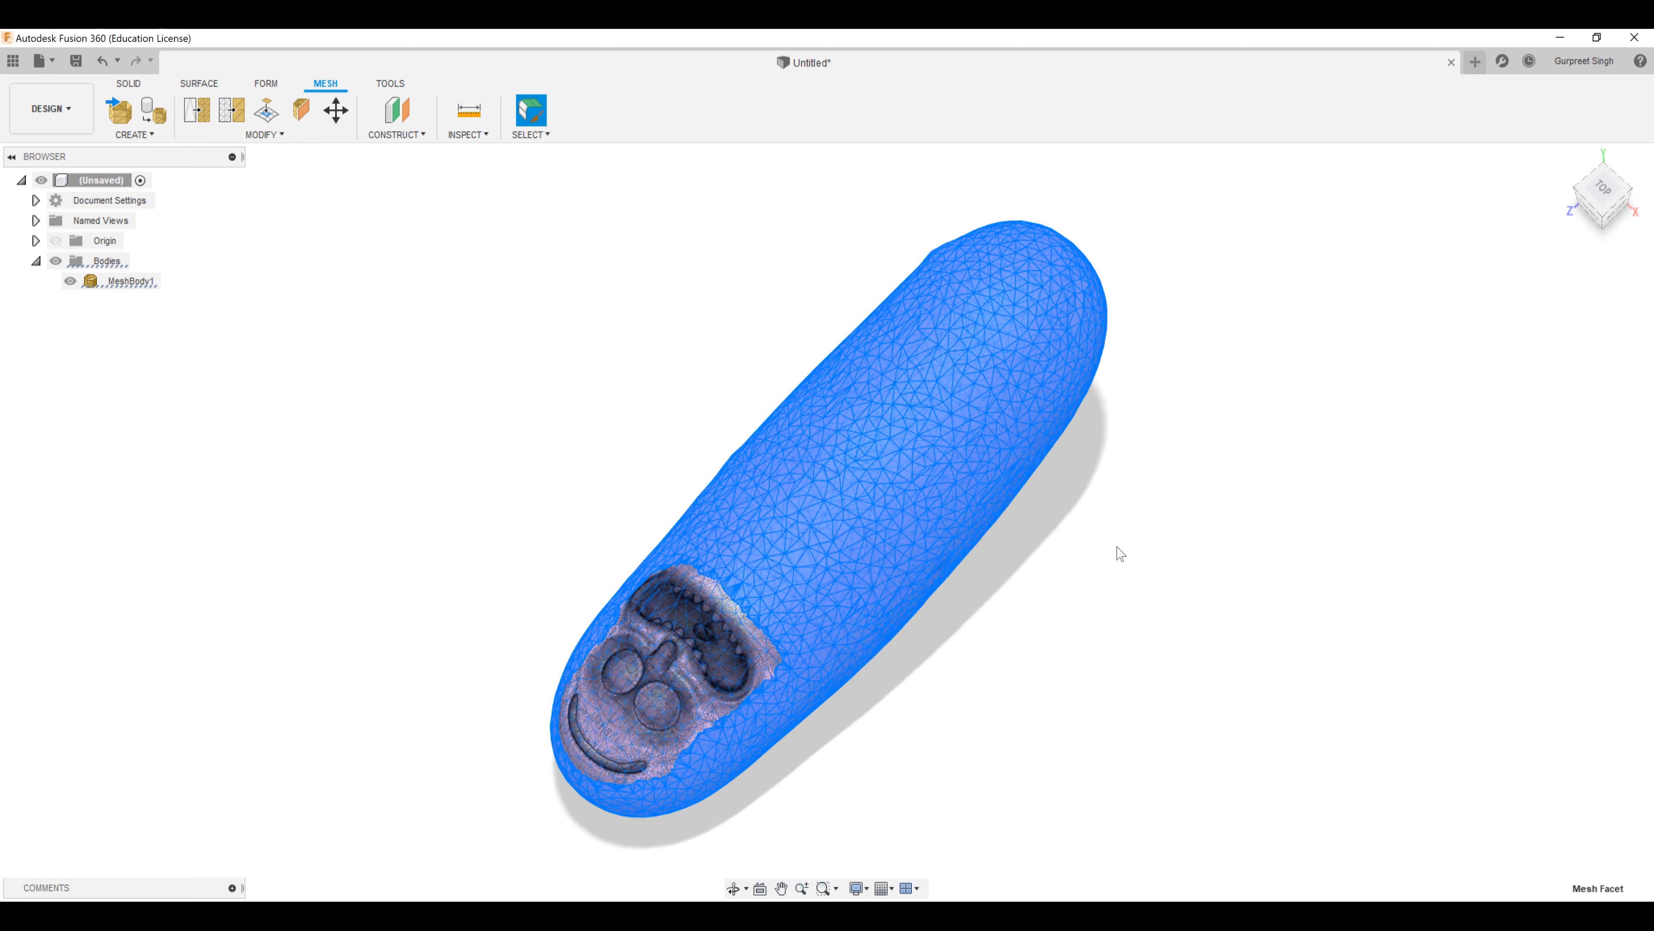
pyautogui.click(1124, 502)
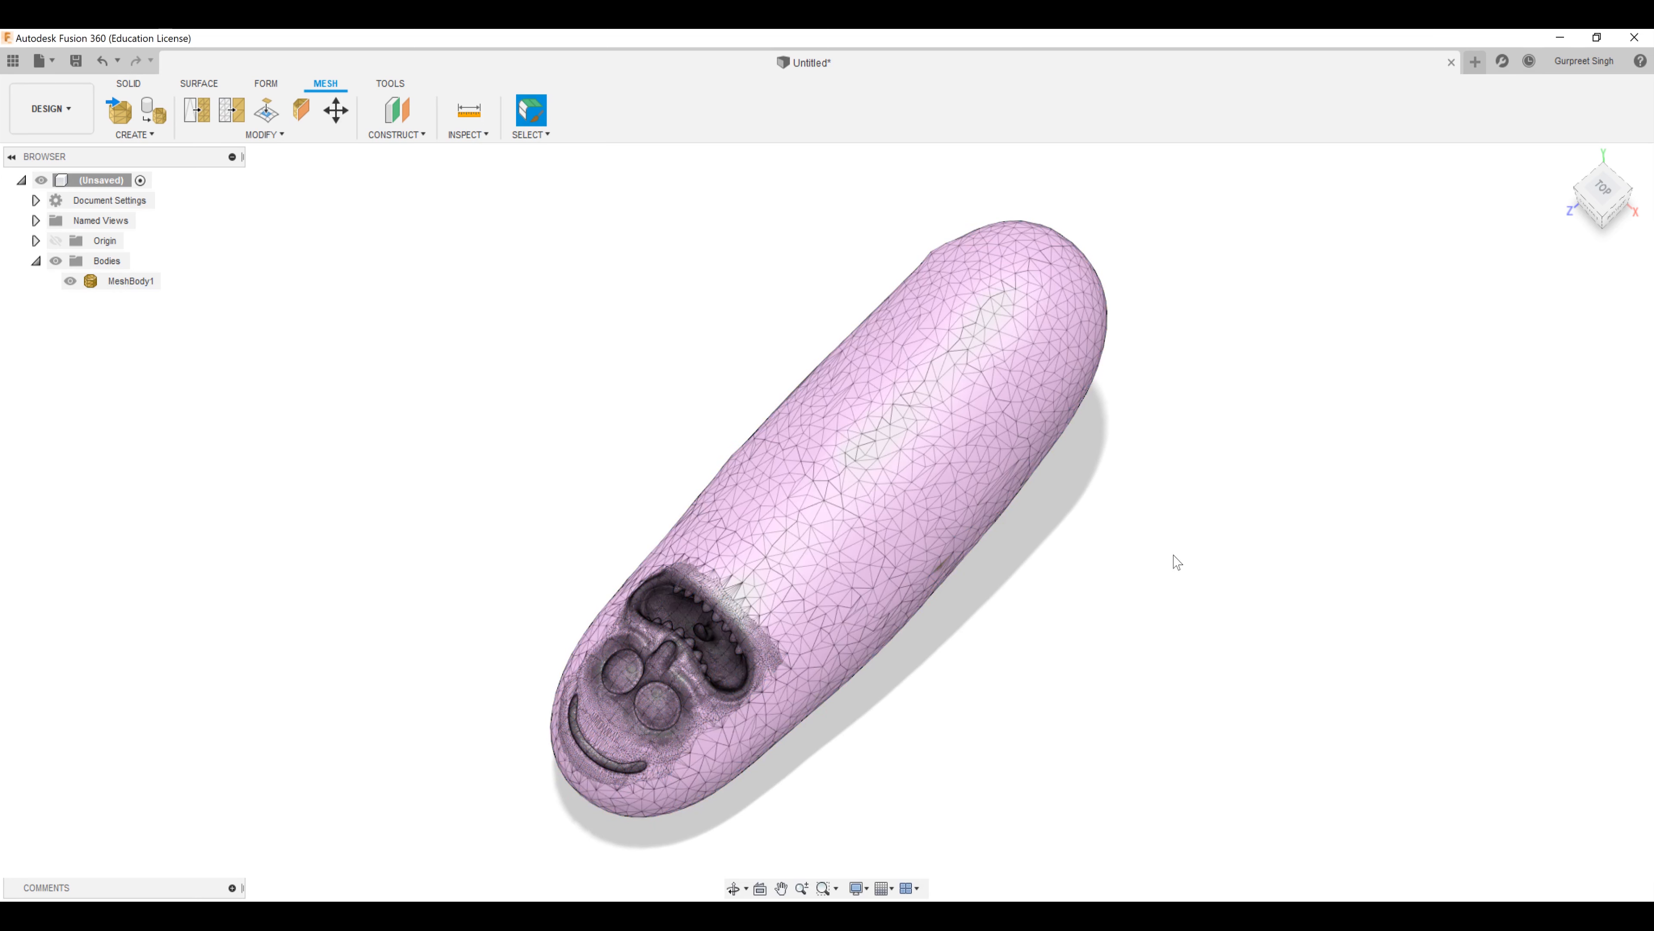
# - Try to convert the partly reduced mesh body to BRep as a new body
pyautogui.keyDown('shift'); pyautogui.moveTo(1141, 525); pyautogui.dragTo(867, 388, button='middle'); pyautogui.keyUp('shift')
pyautogui.click(864, 388)
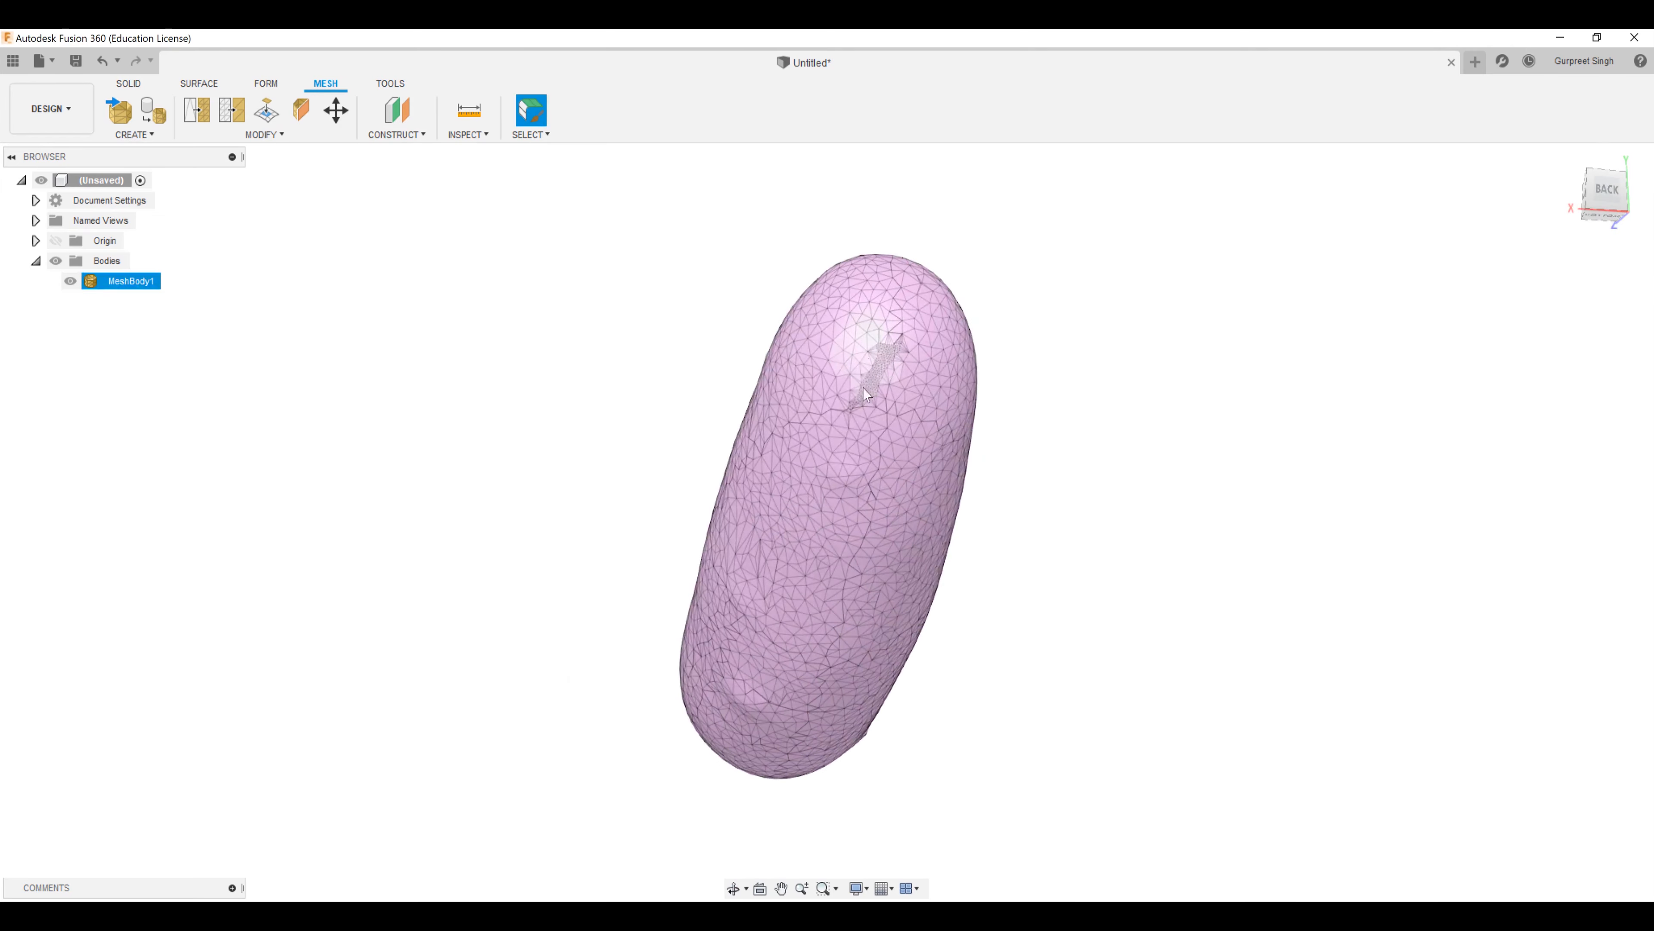
pyautogui.click(1042, 394)
pyautogui.keyDown('shift'); pyautogui.moveTo(1064, 325); pyautogui.dragTo(1130, 464, button='middle'); pyautogui.keyUp('shift')
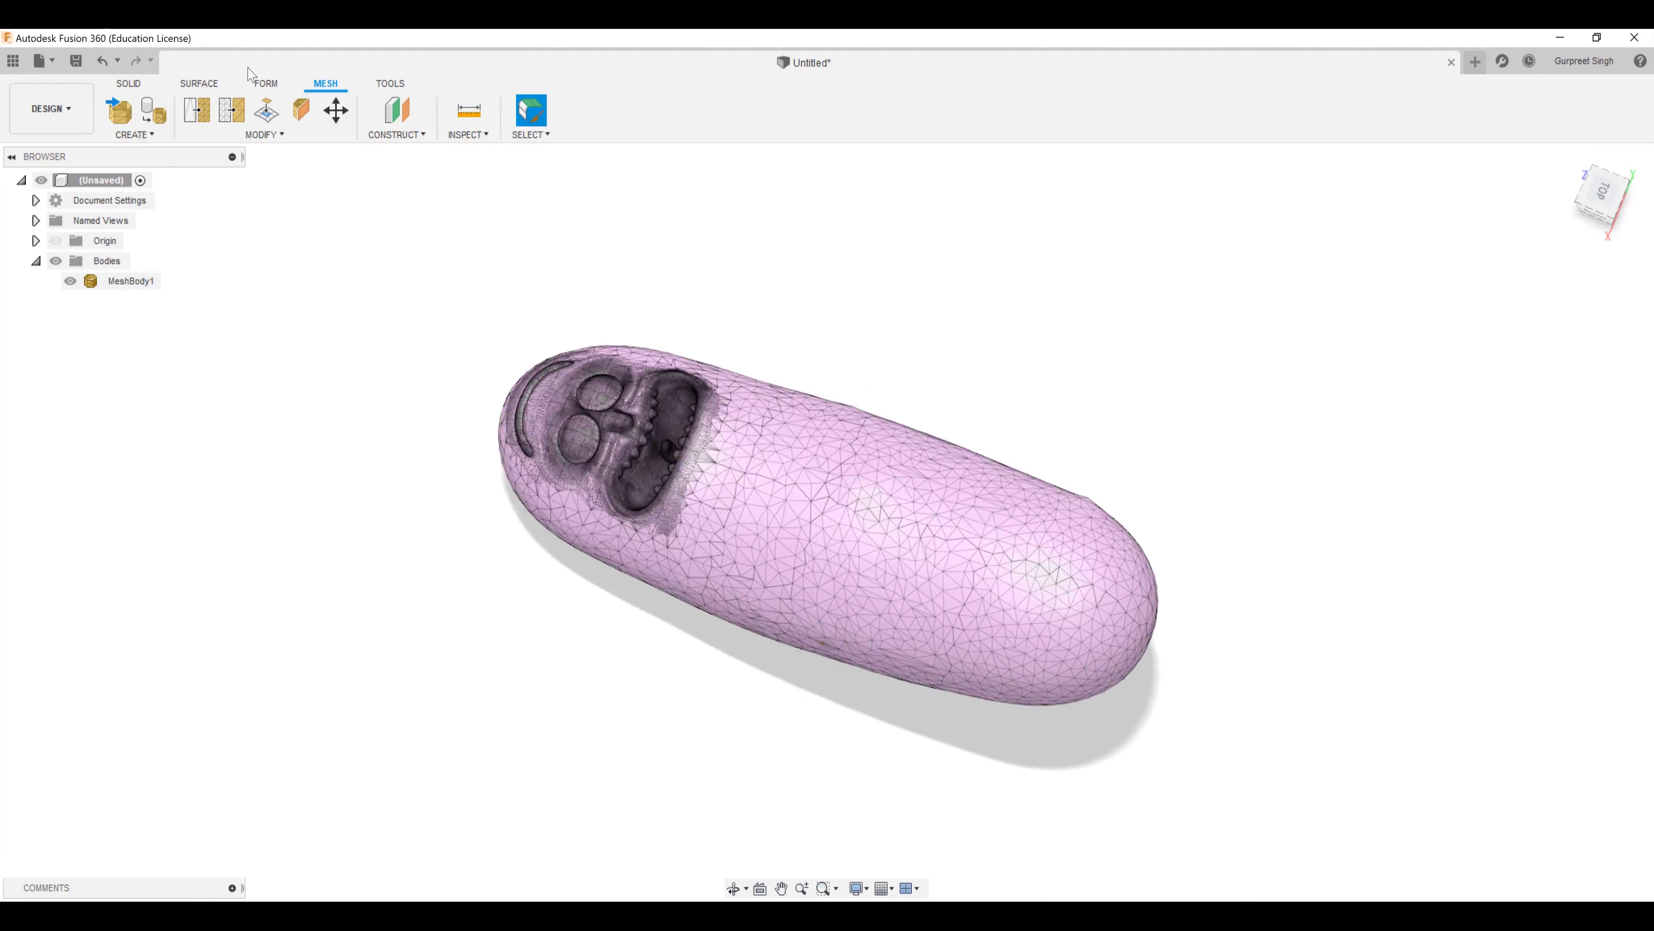
pyautogui.click(199, 83)
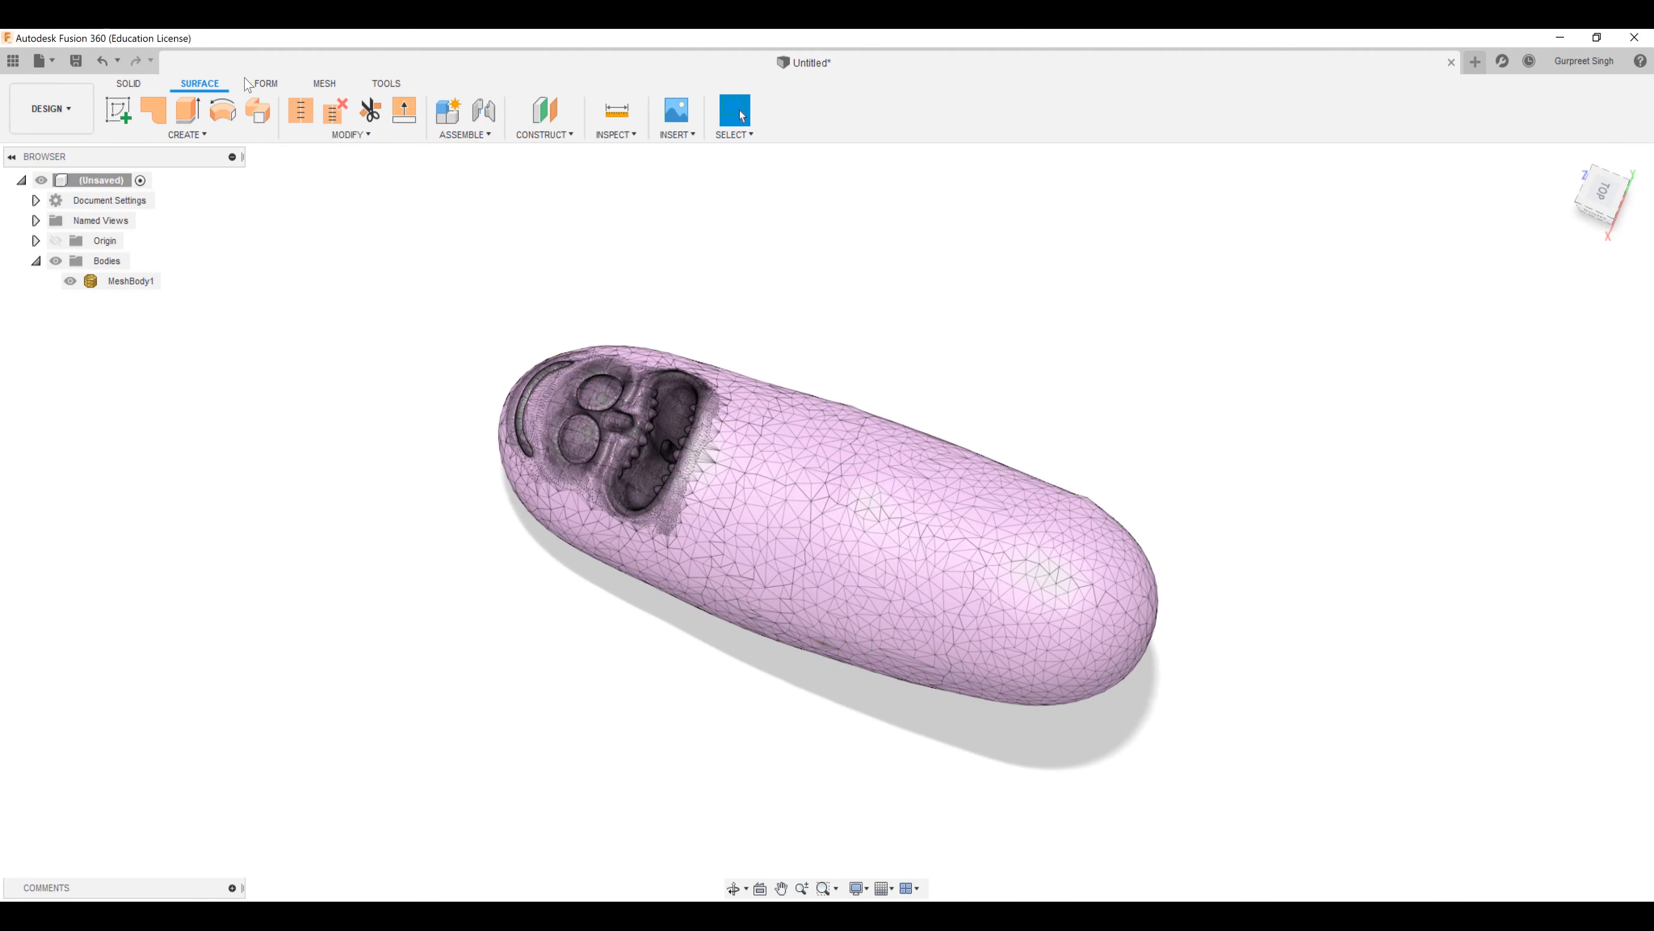
pyautogui.click(332, 136)
pyautogui.moveTo(336, 501)
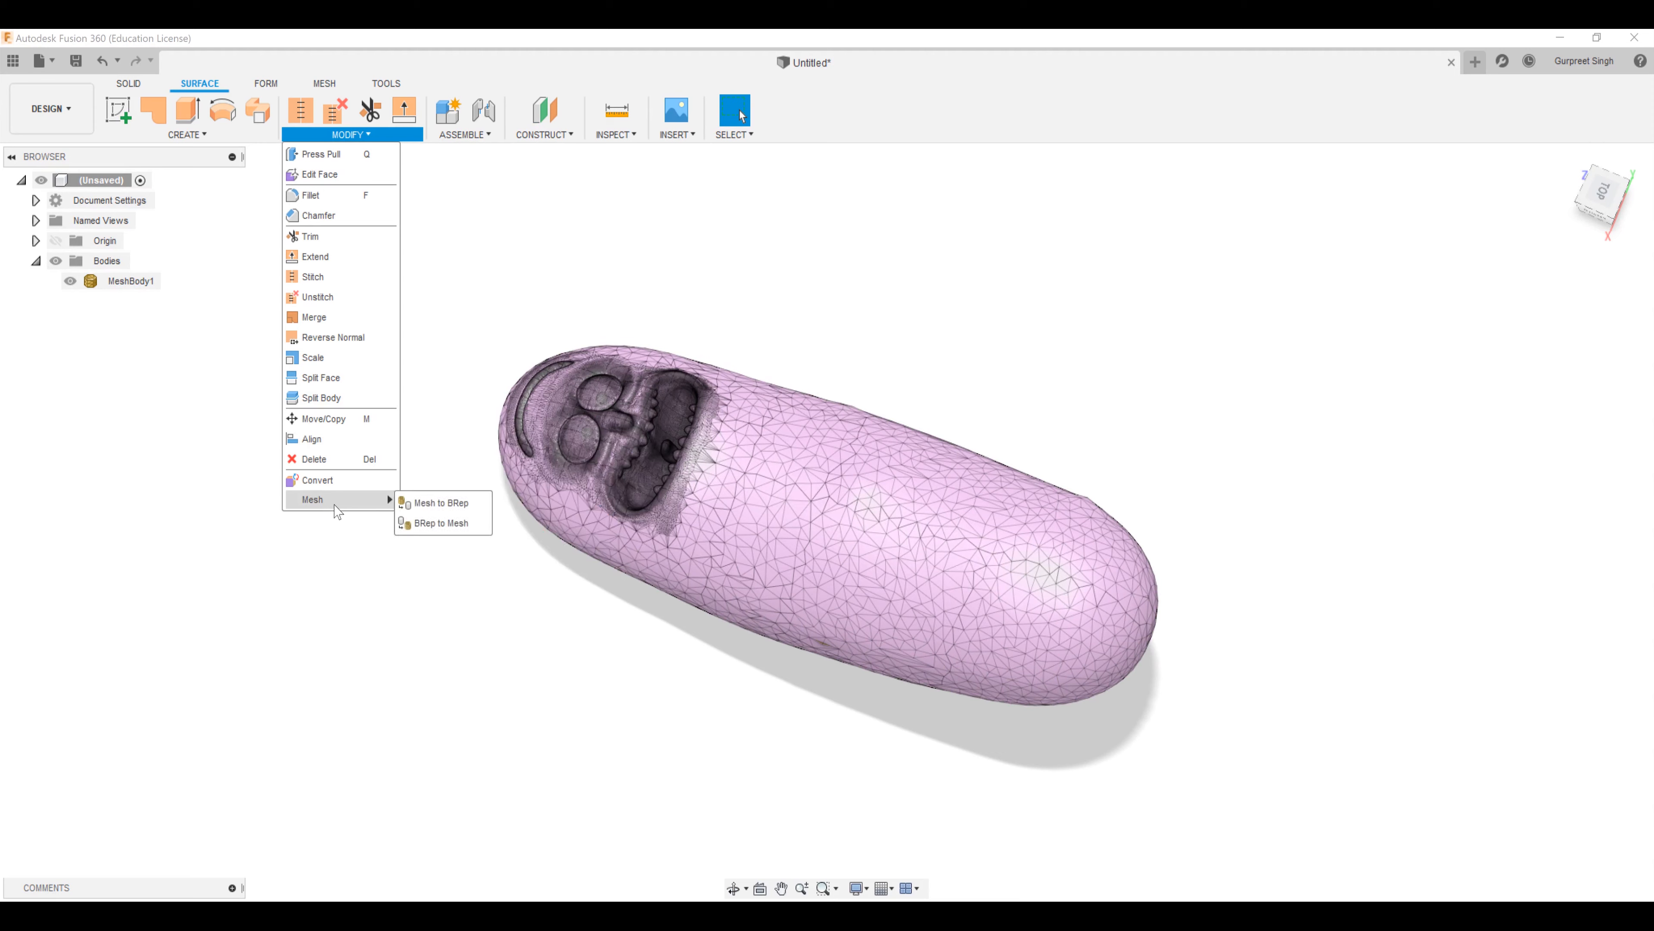
pyautogui.click(420, 502)
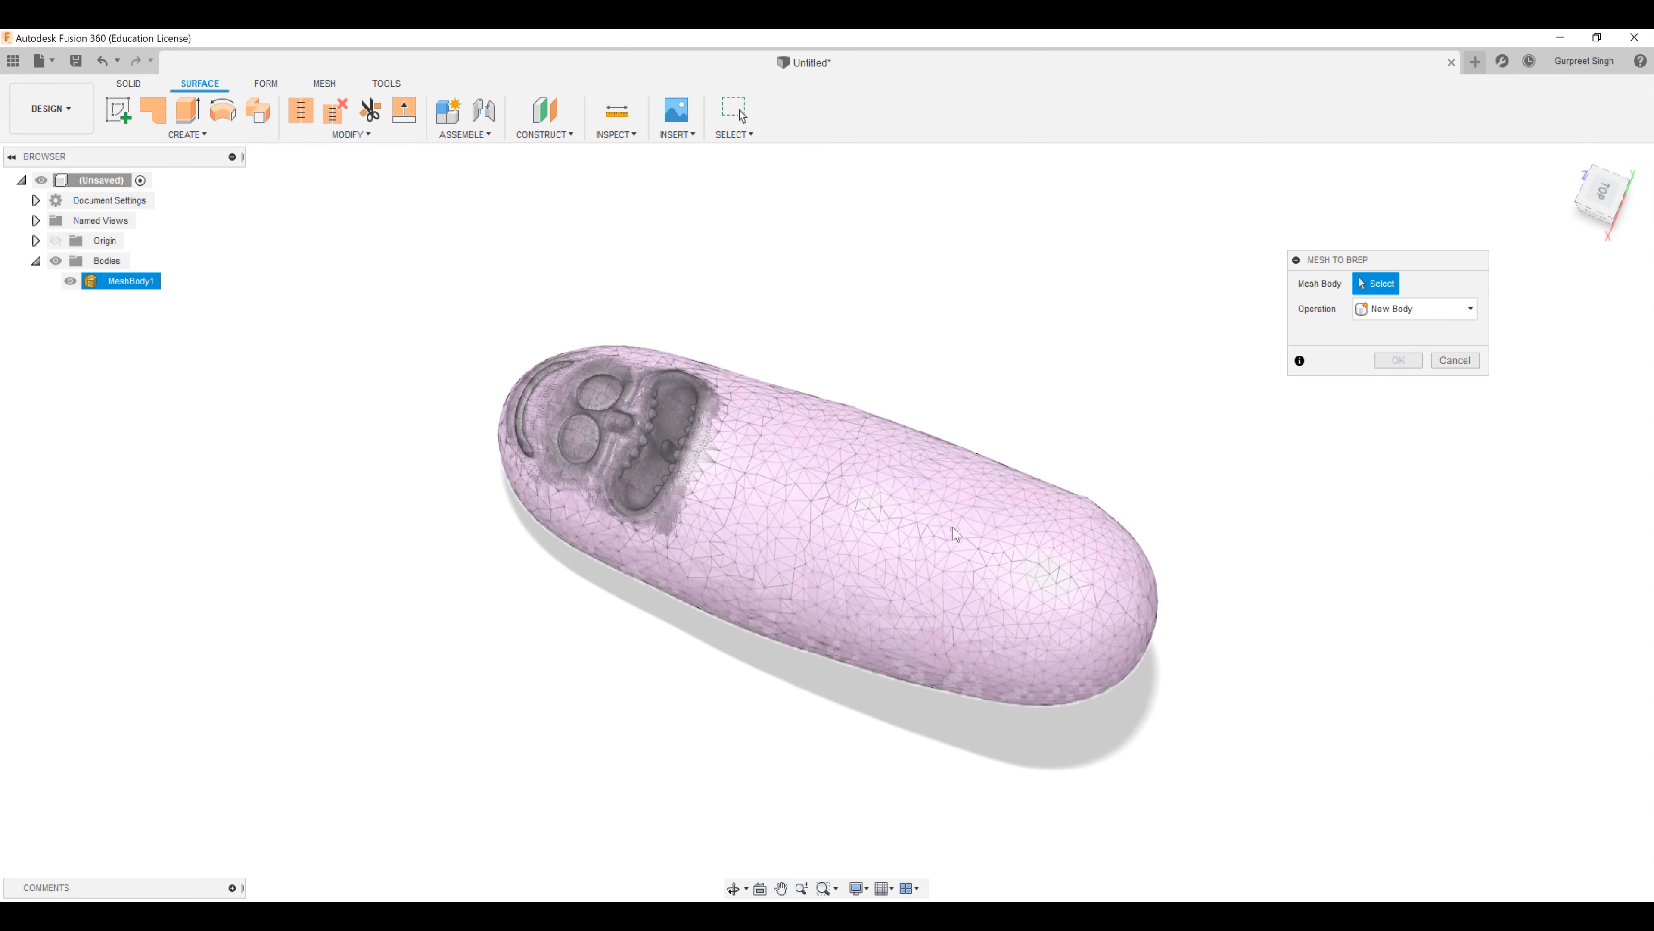
pyautogui.click(738, 495)
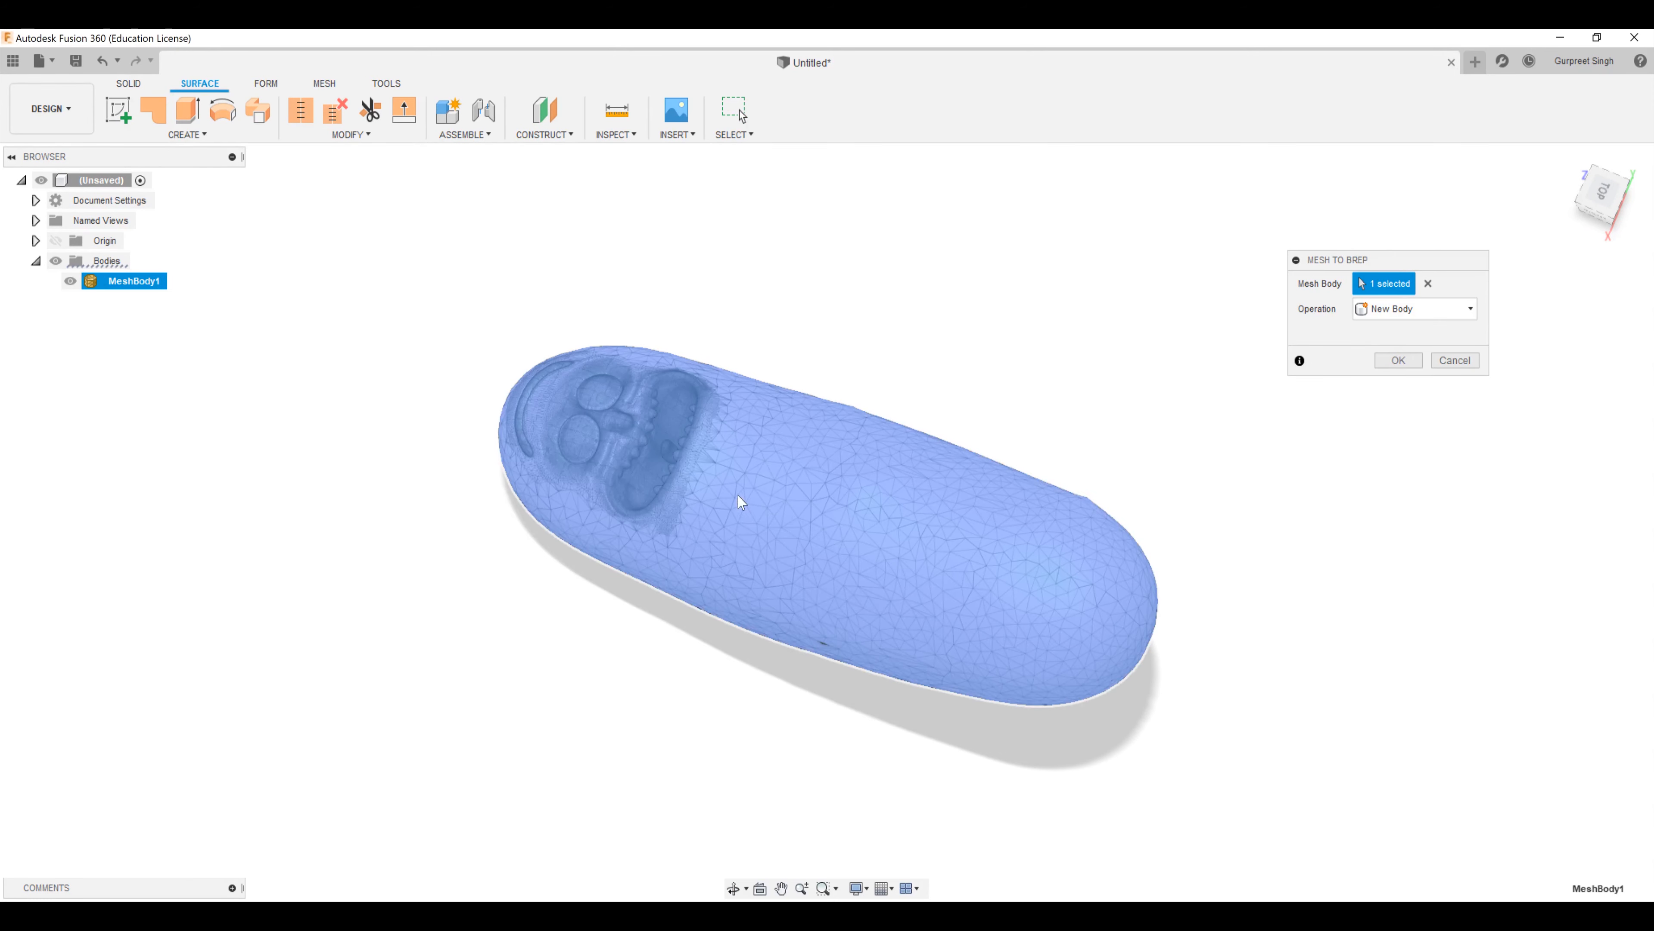
pyautogui.click(1400, 360)
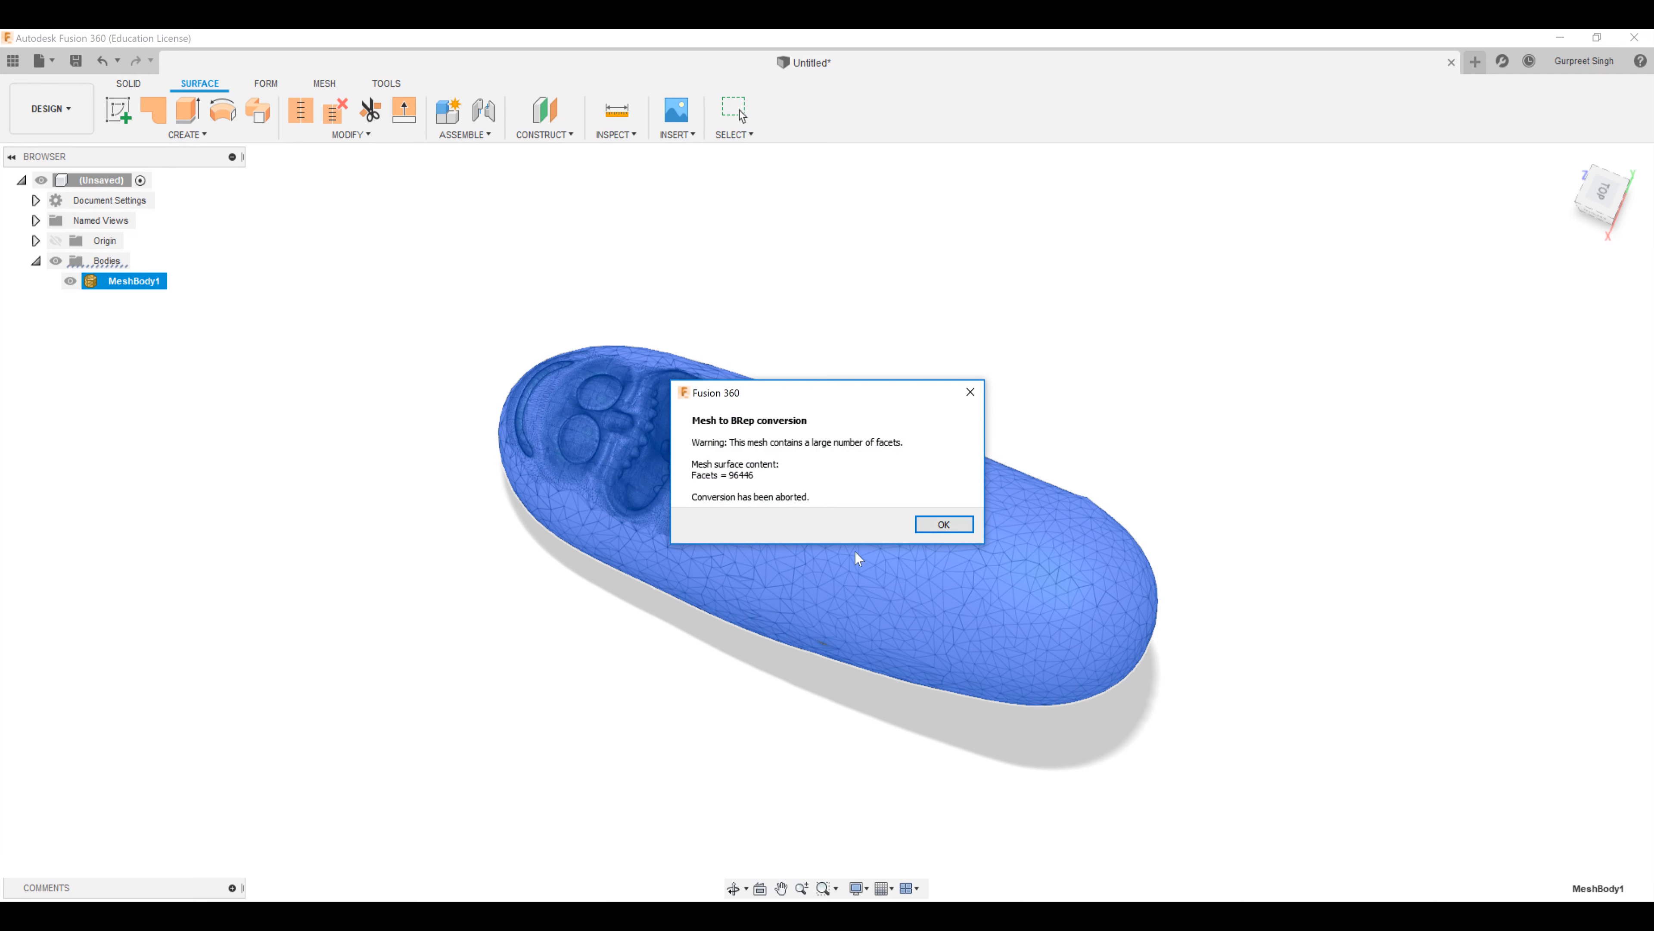
pyautogui.click(944, 525)
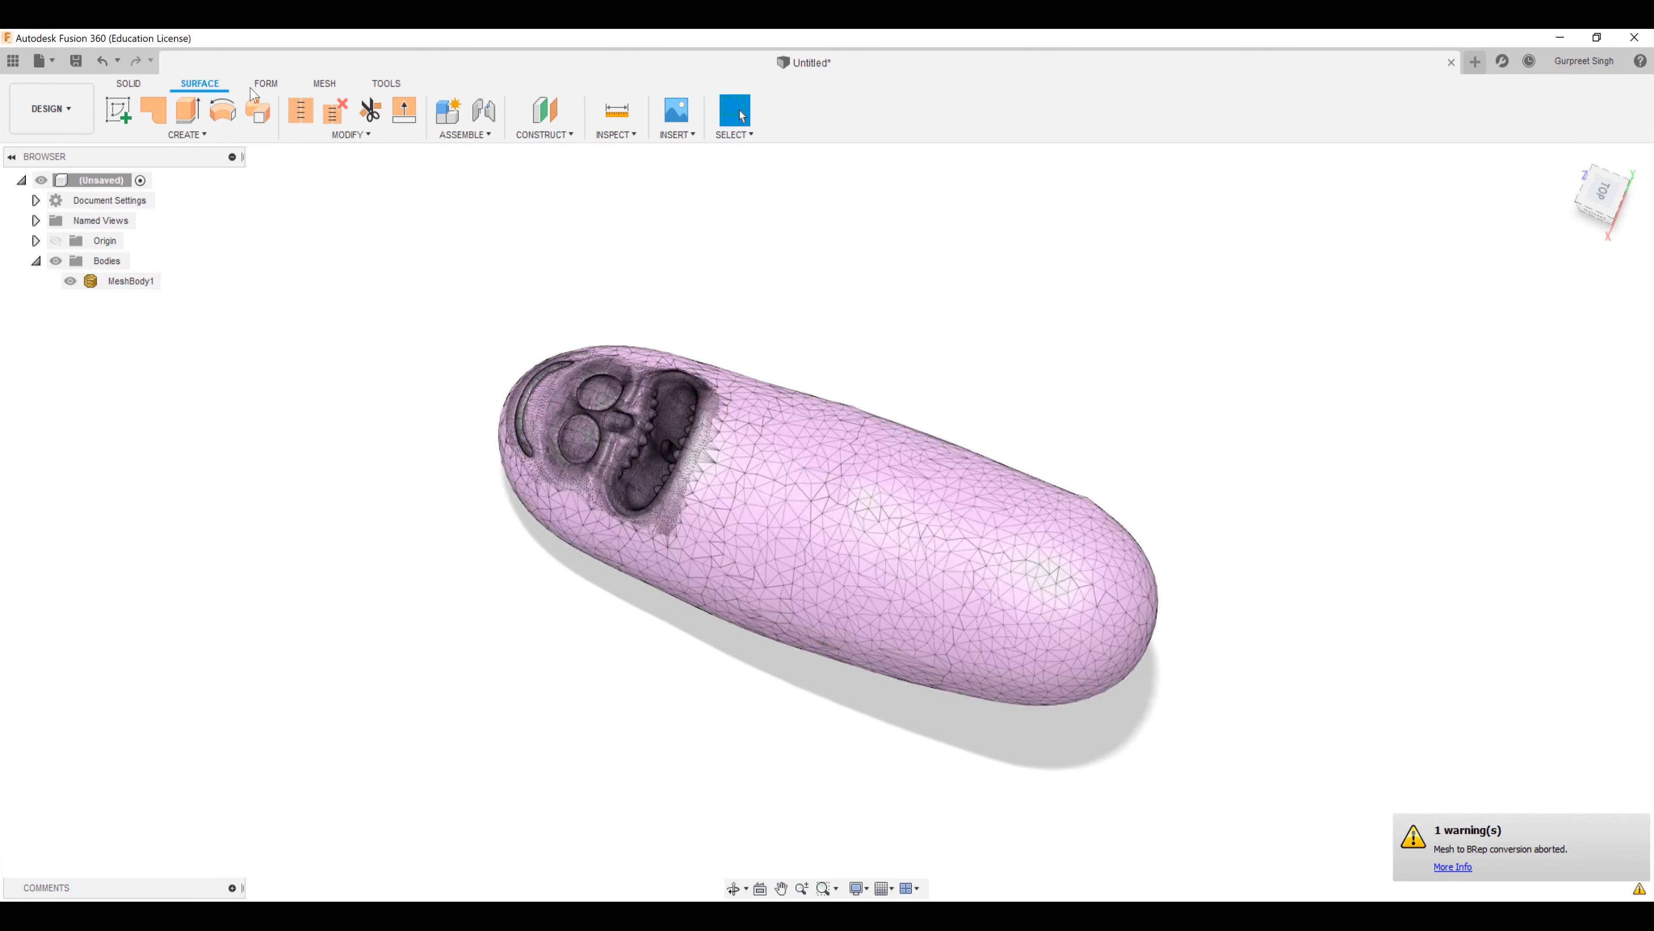
# - Select the small dense facet patches left on the body's side and rounded end away from the face, and reduce them uniformly by face count
pyautogui.click(324, 84)
pyautogui.click(274, 135)
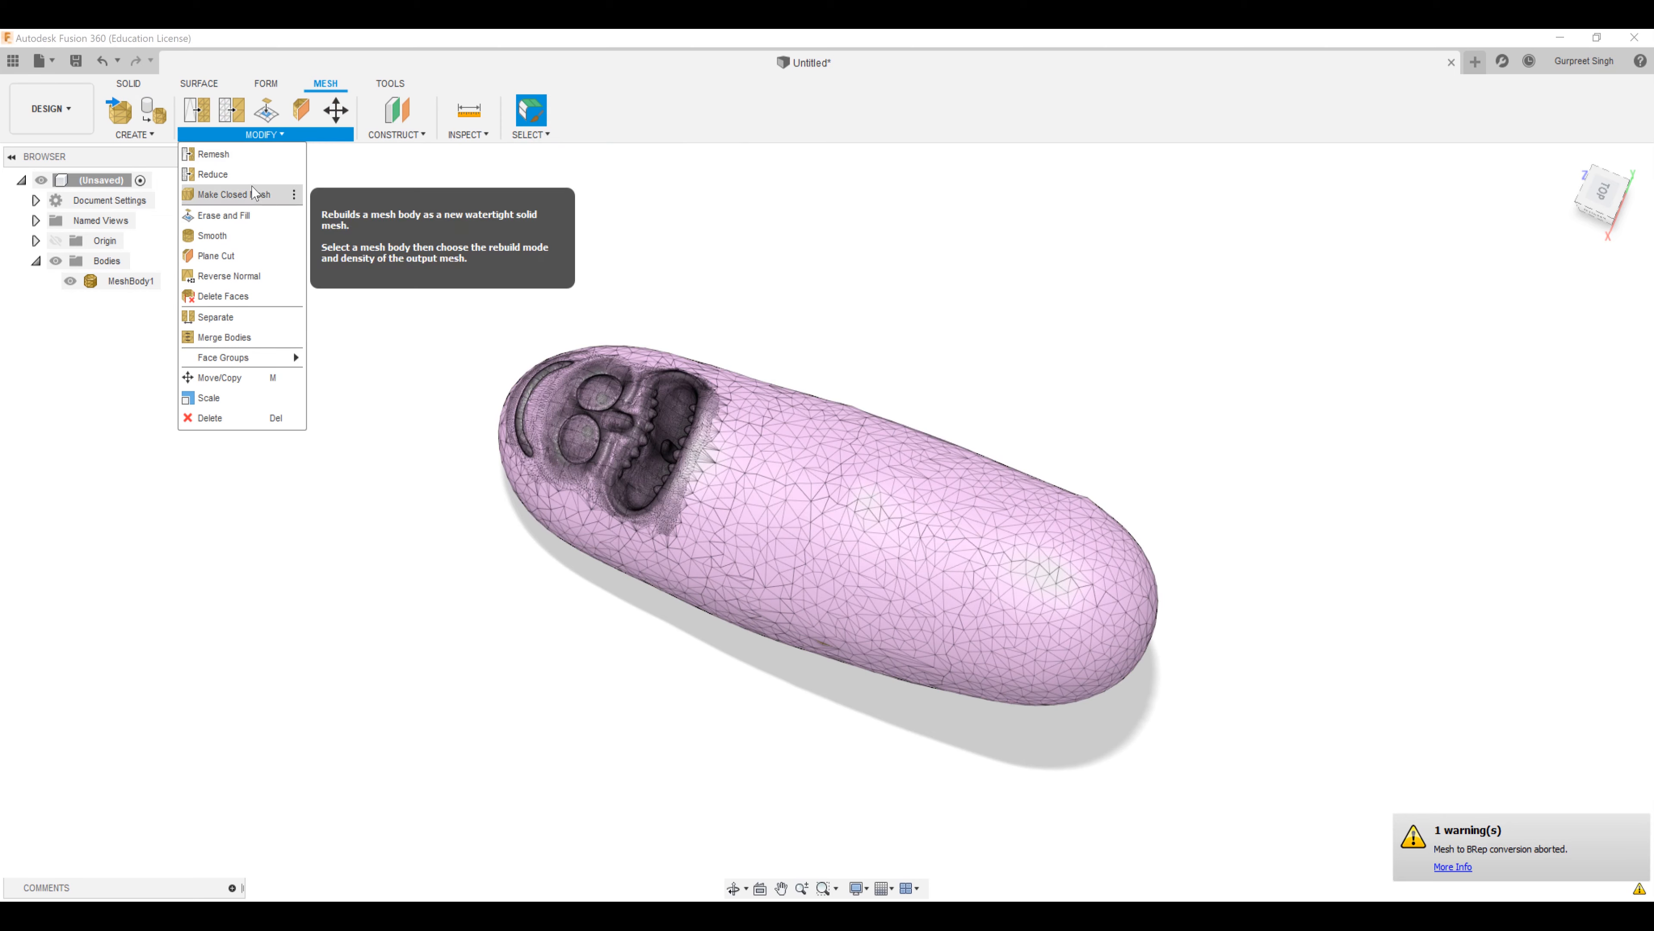
pyautogui.click(251, 175)
pyautogui.keyDown('shift'); pyautogui.moveTo(1148, 684); pyautogui.dragTo(1142, 517, button='middle'); pyautogui.keyUp('shift')
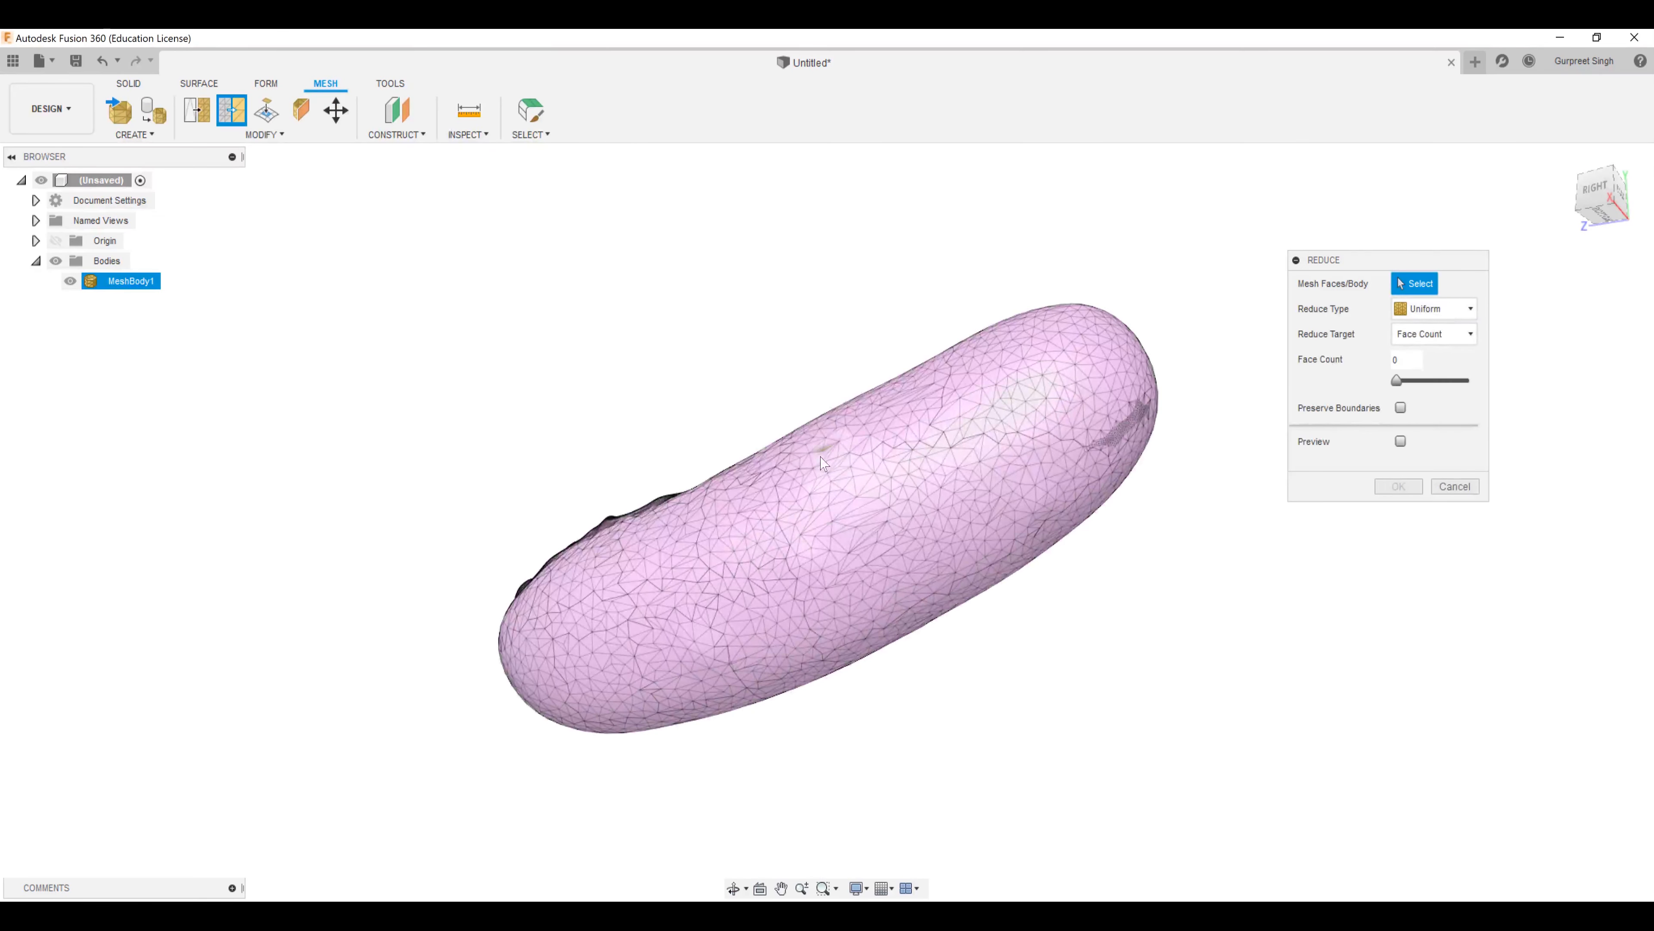
pyautogui.click(997, 482)
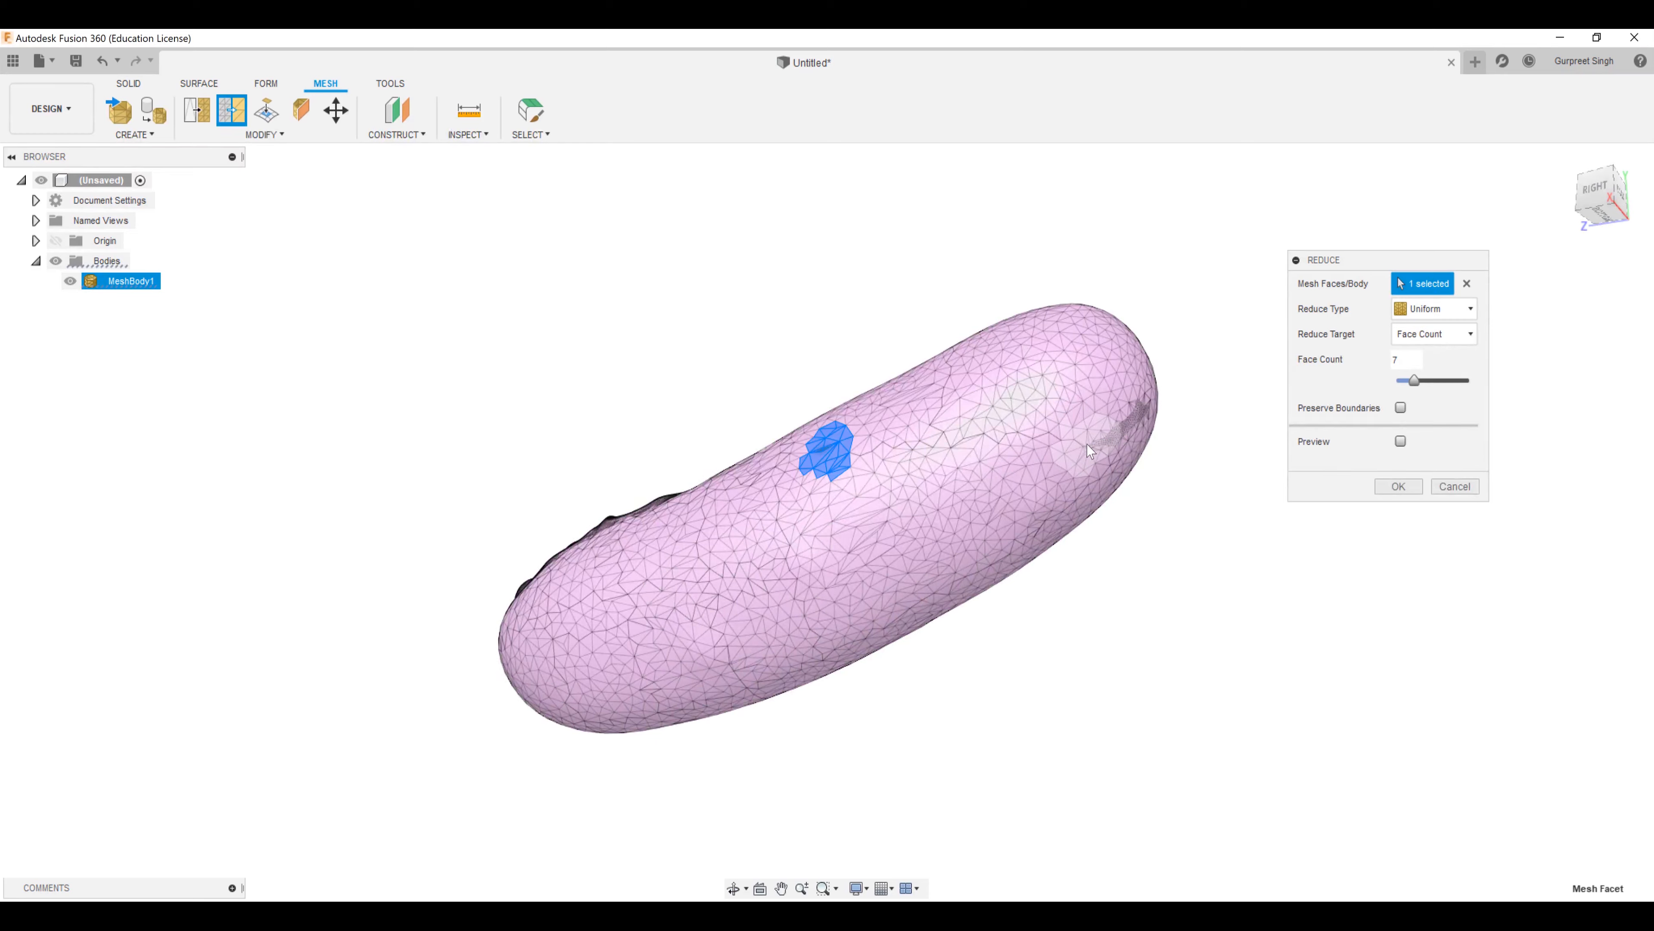
pyautogui.keyDown('shift'); pyautogui.moveTo(1148, 557); pyautogui.dragTo(1087, 563, button='middle'); pyautogui.keyUp('shift')
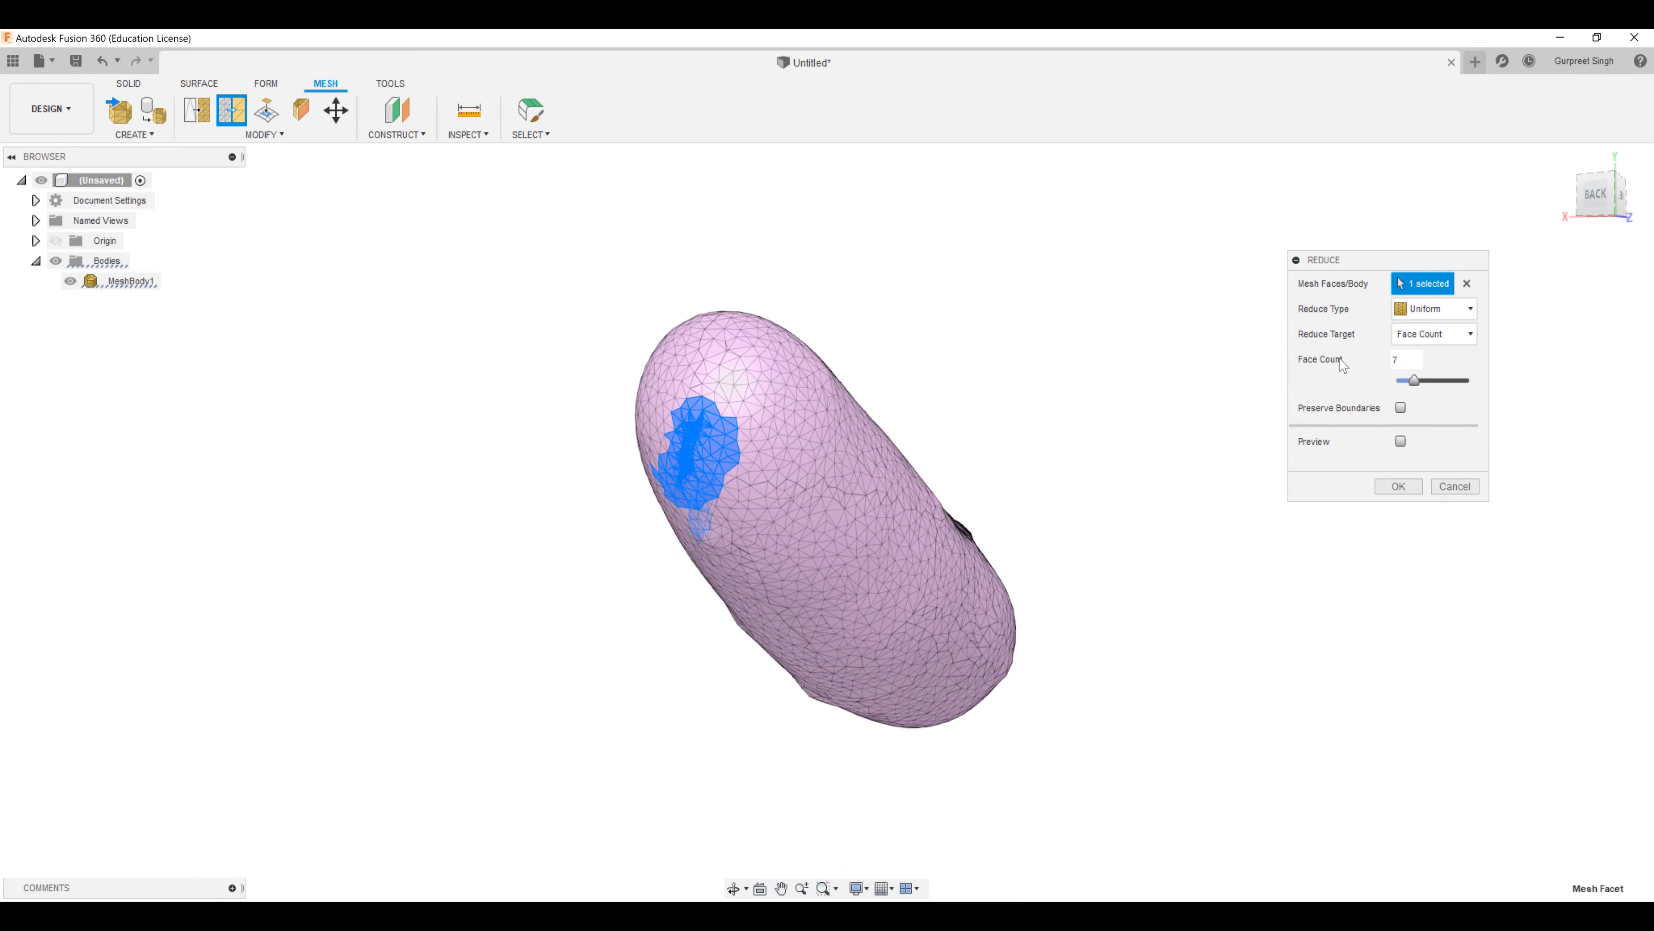
pyautogui.click(1406, 359)
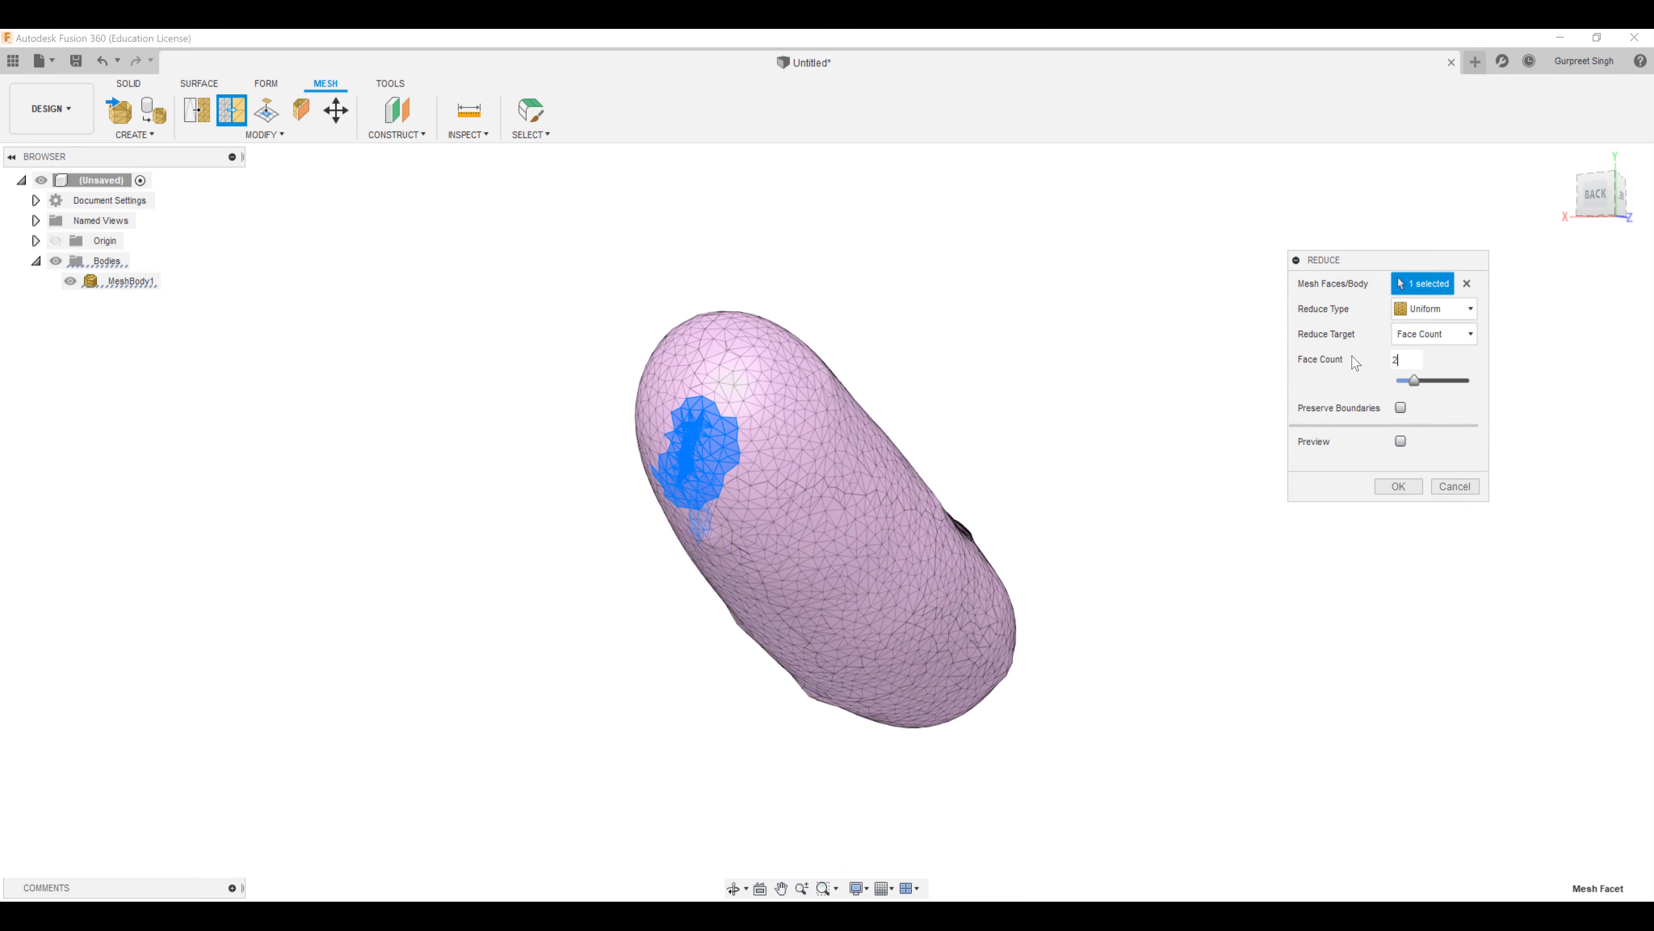
pyautogui.click(1412, 490)
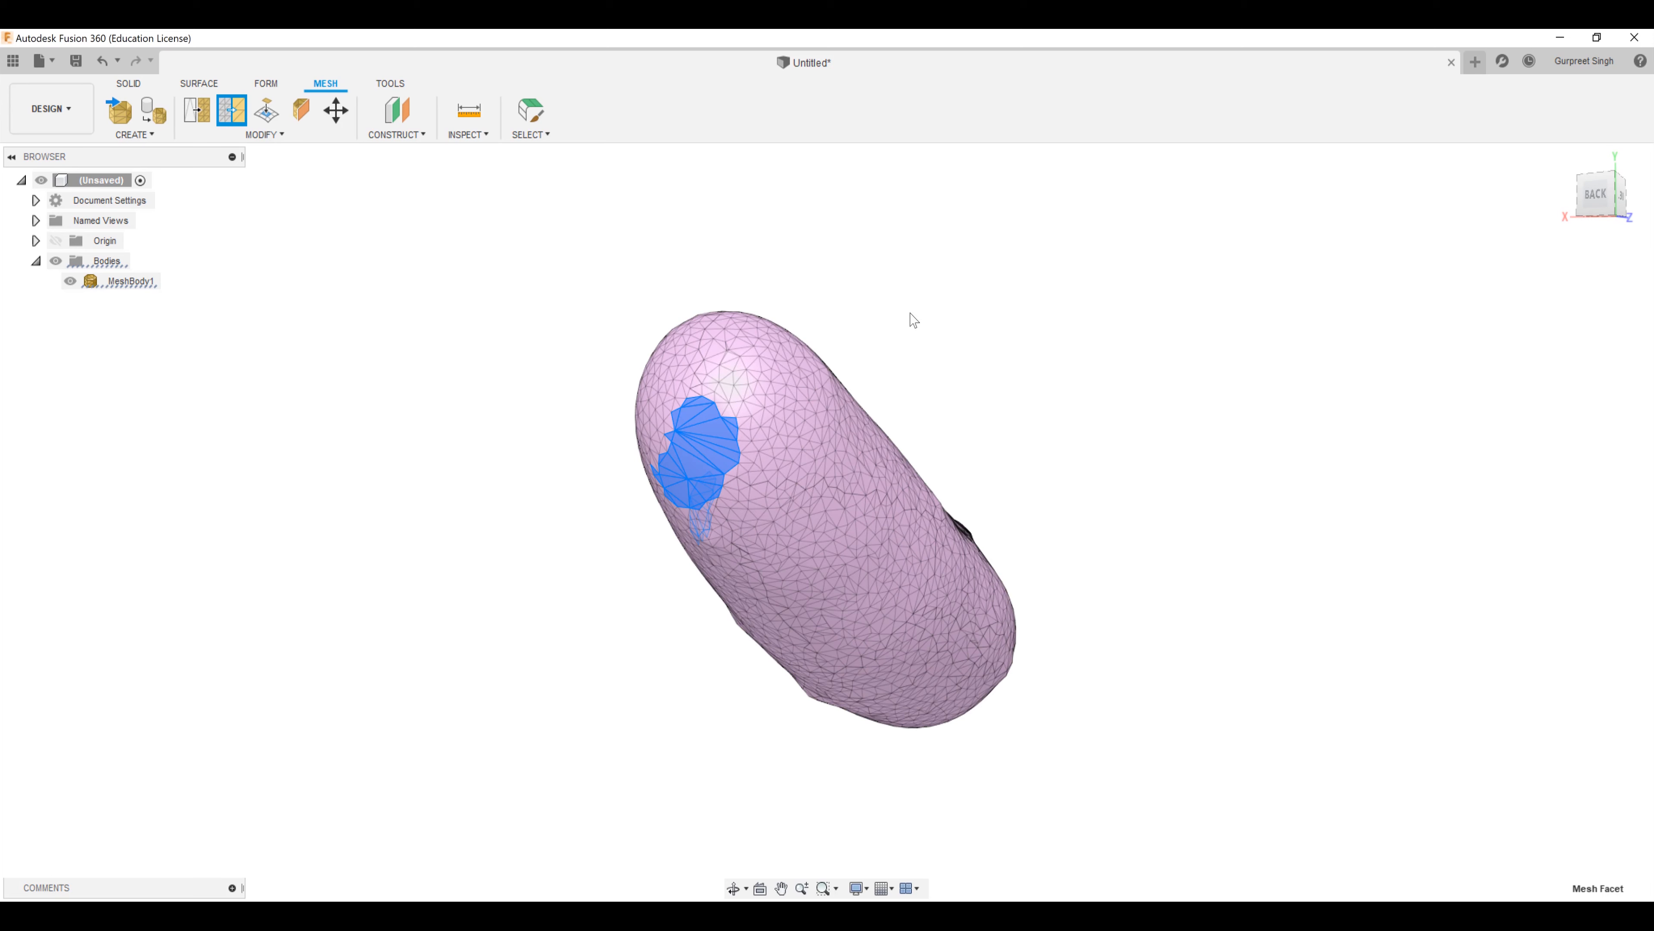
# - Start another mesh Reduce and replace the leftover facet selection with the whole mesh body
pyautogui.moveTo(942, 339); pyautogui.dragTo(1259, 436, button='middle')
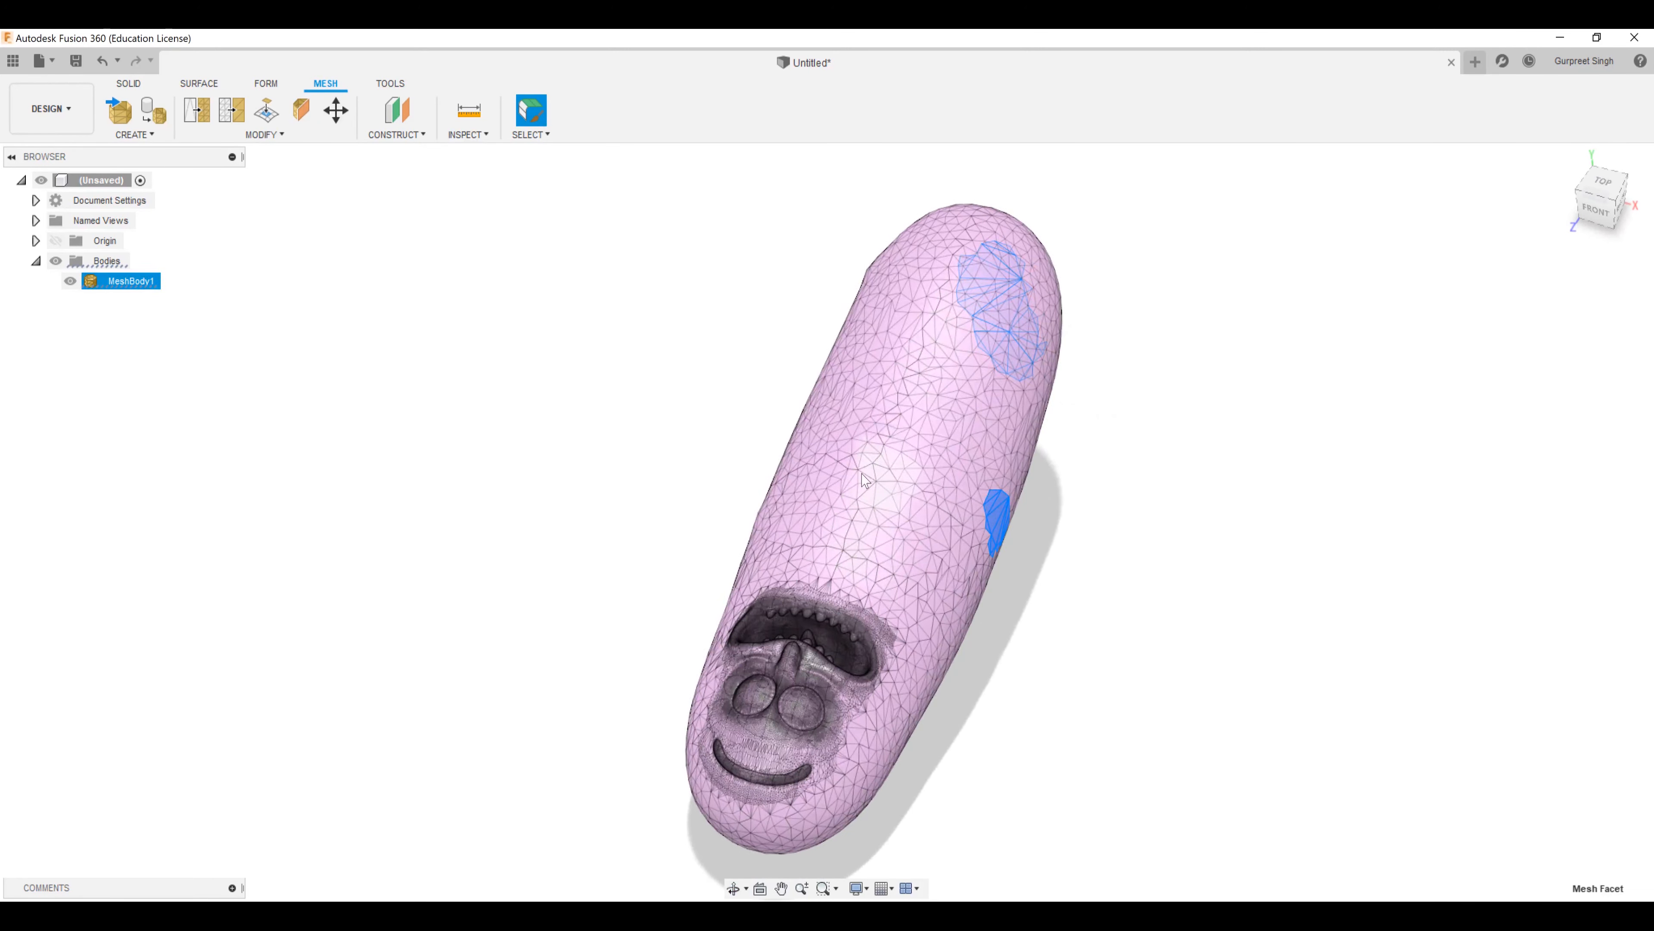
pyautogui.click(266, 83)
pyautogui.click(326, 83)
pyautogui.click(264, 134)
pyautogui.click(263, 180)
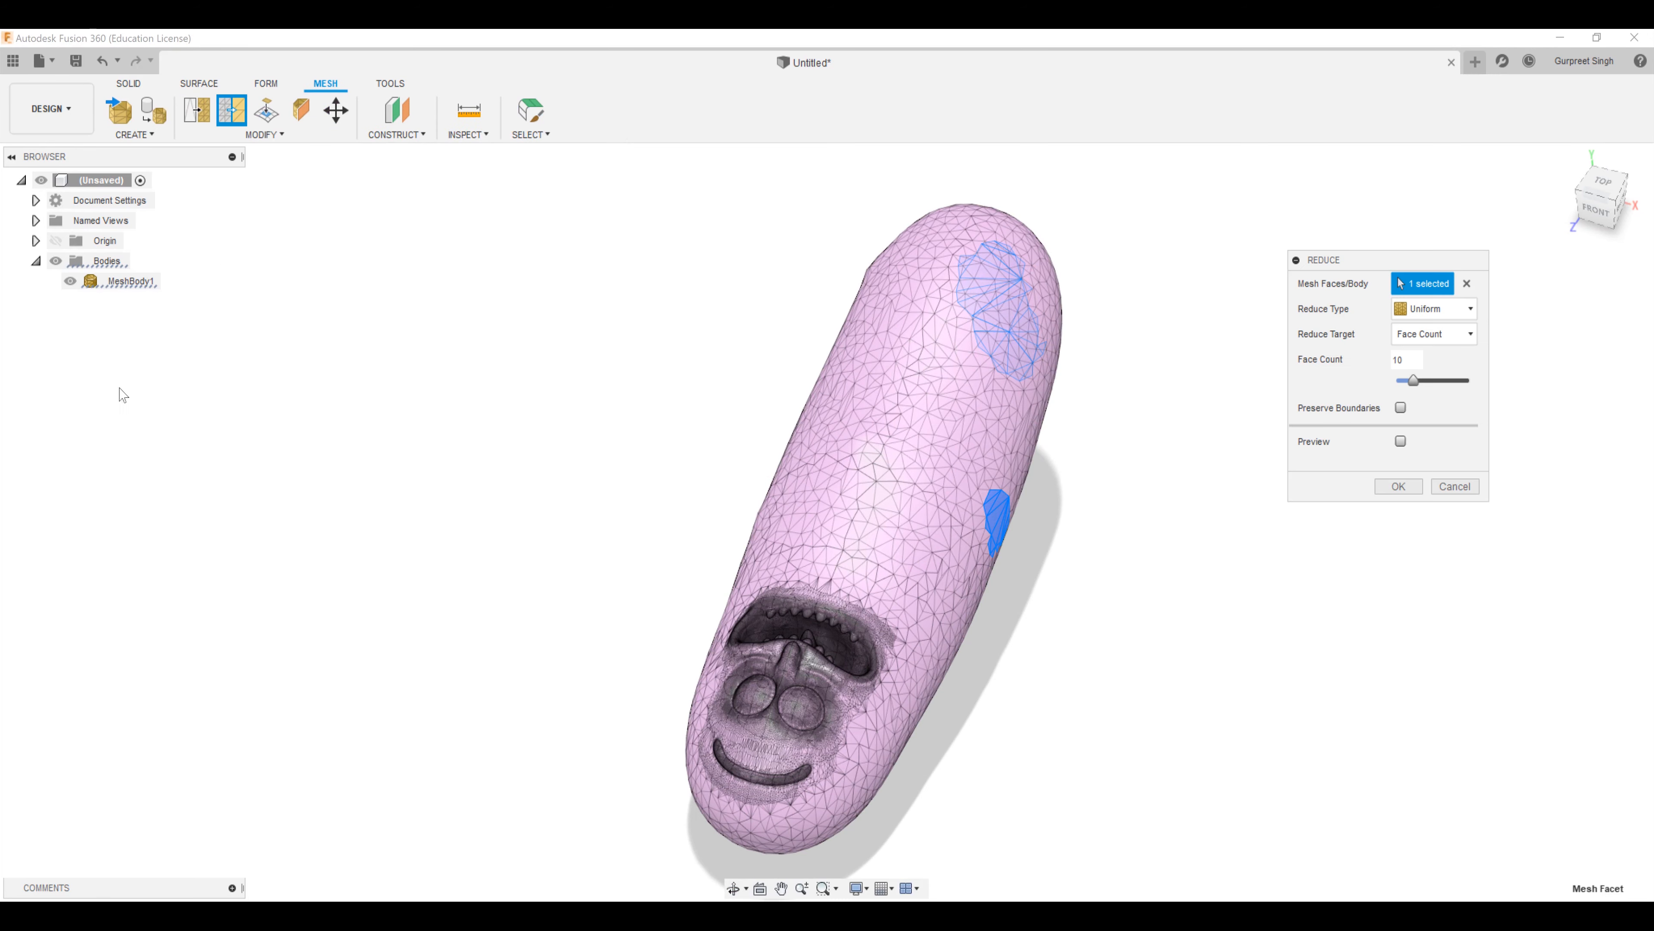
pyautogui.click(131, 282)
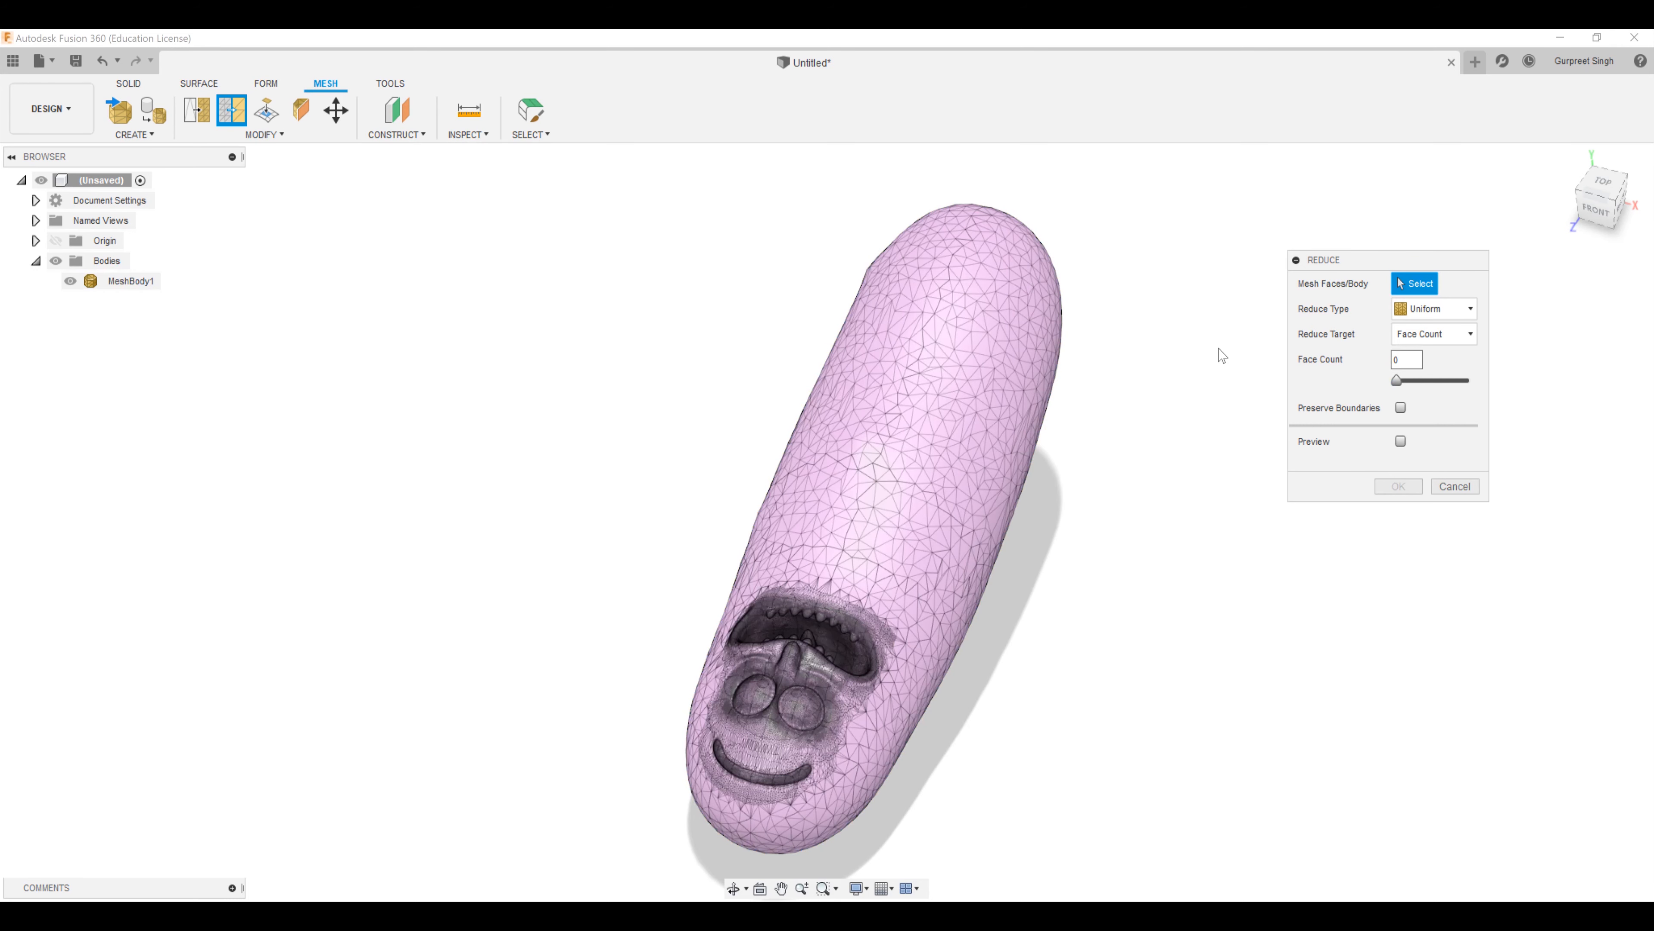
pyautogui.click(114, 282)
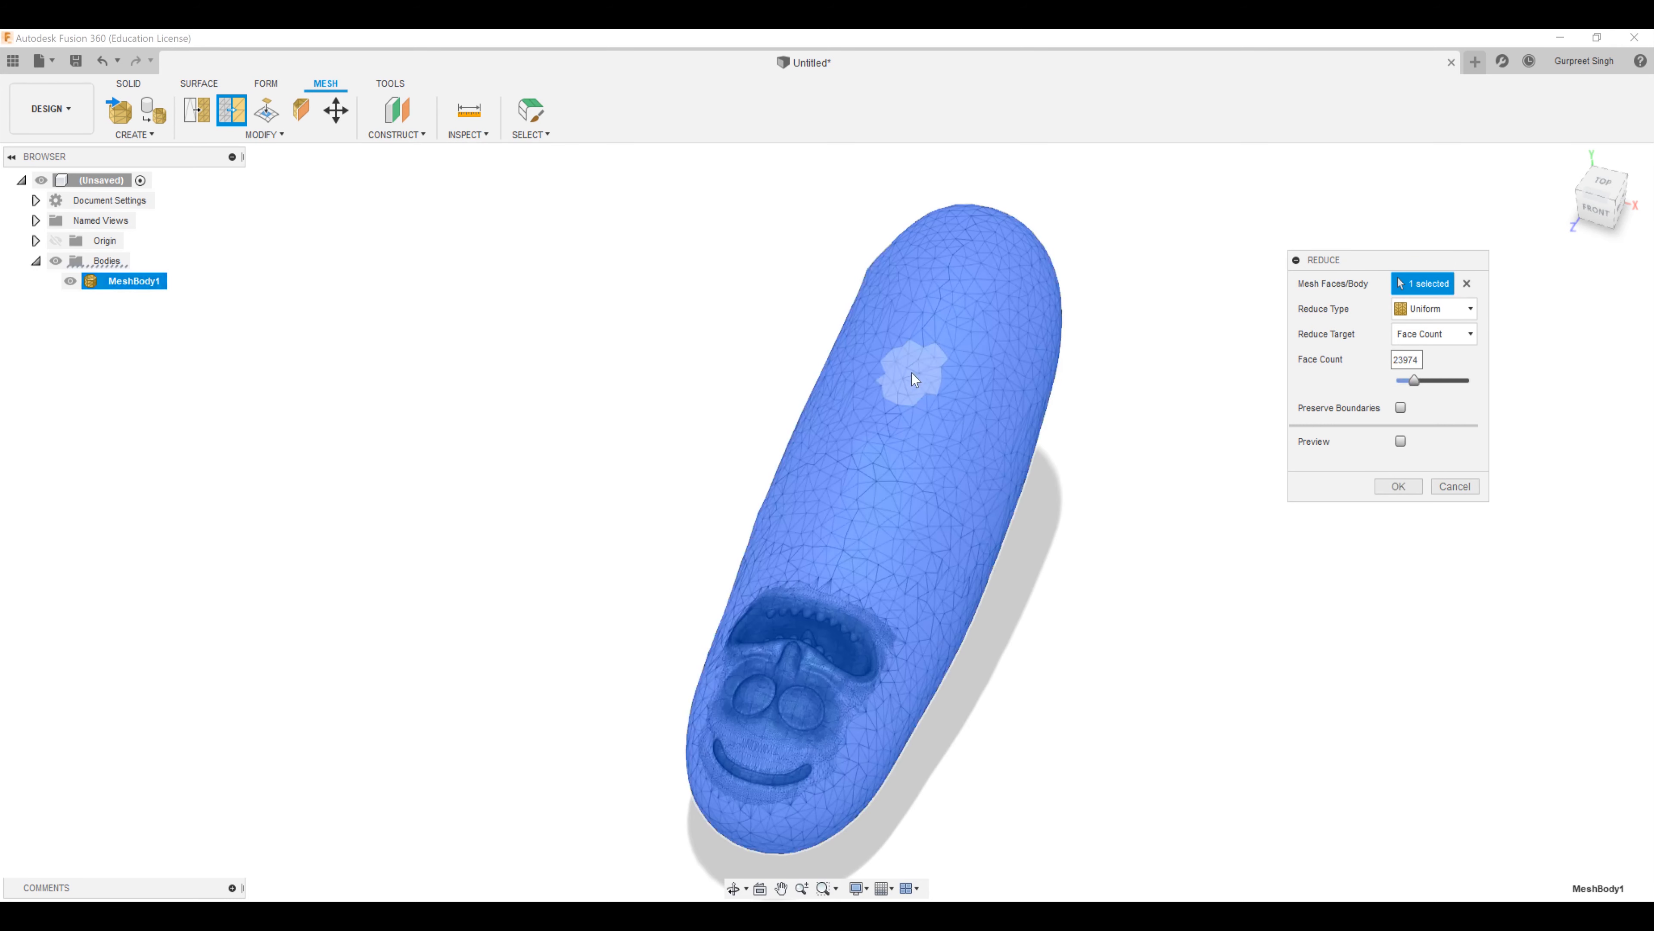
# - Reduce the whole mesh body uniformly to a face count of 20000 and clear the selection
pyautogui.moveTo(1426, 360); pyautogui.dragTo(1397, 359)
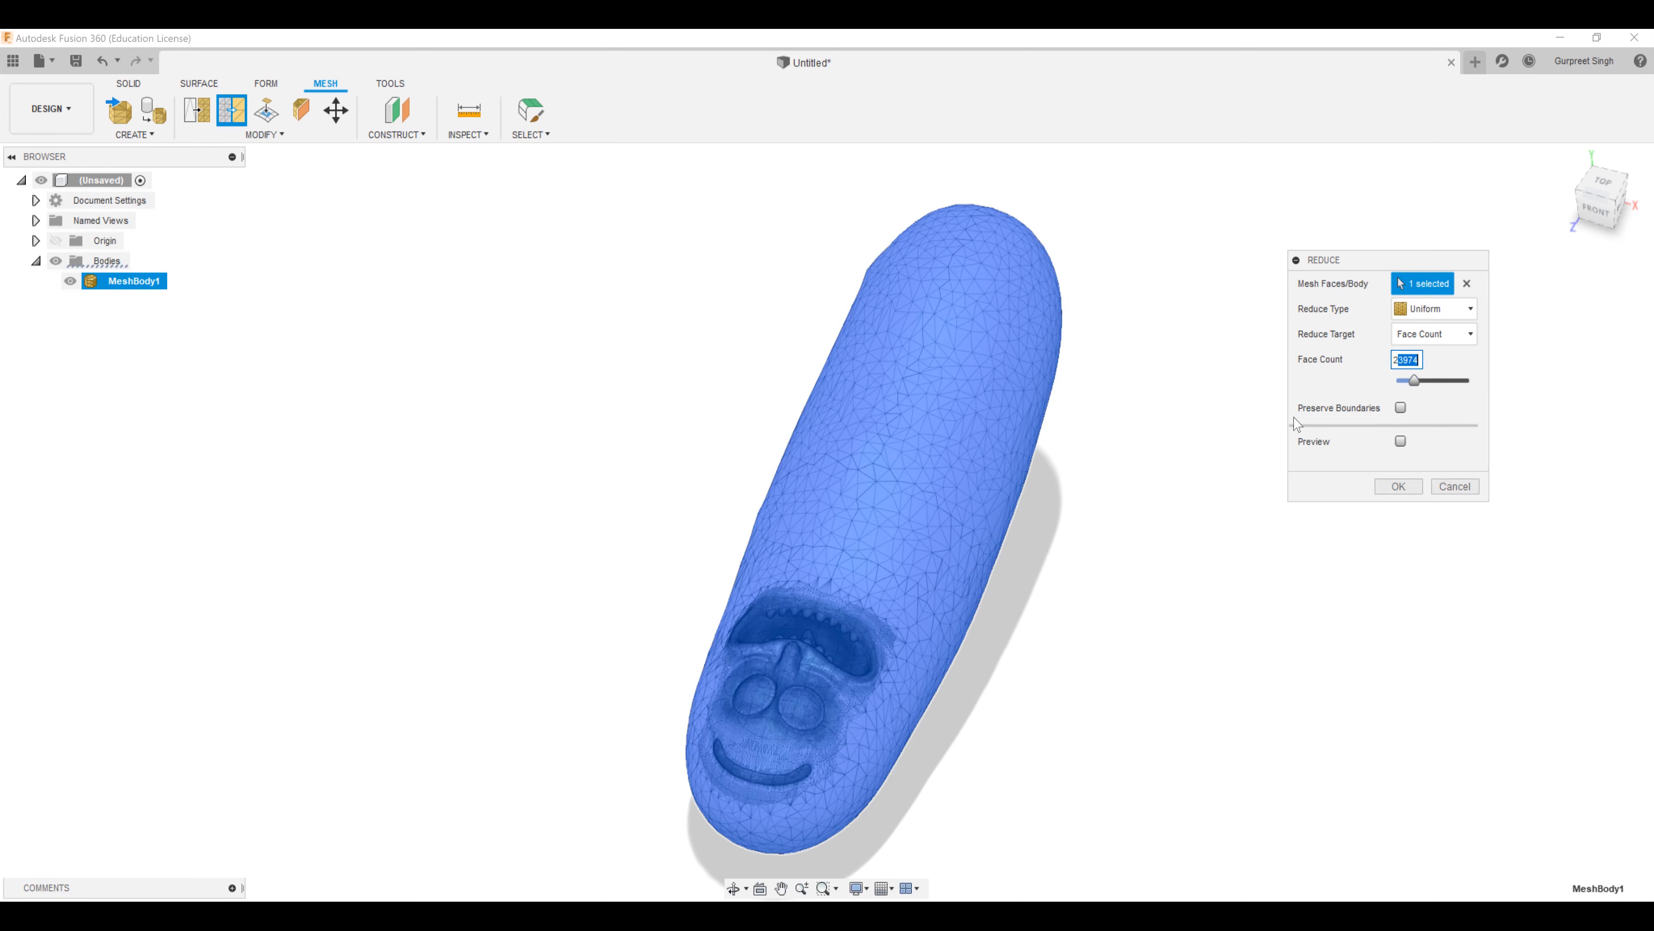
pyautogui.doubleClick(1409, 360)
pyautogui.click(1403, 360)
pyautogui.moveTo(1396, 360); pyautogui.dragTo(1445, 366)
pyautogui.write('00')
pyautogui.press('Return')
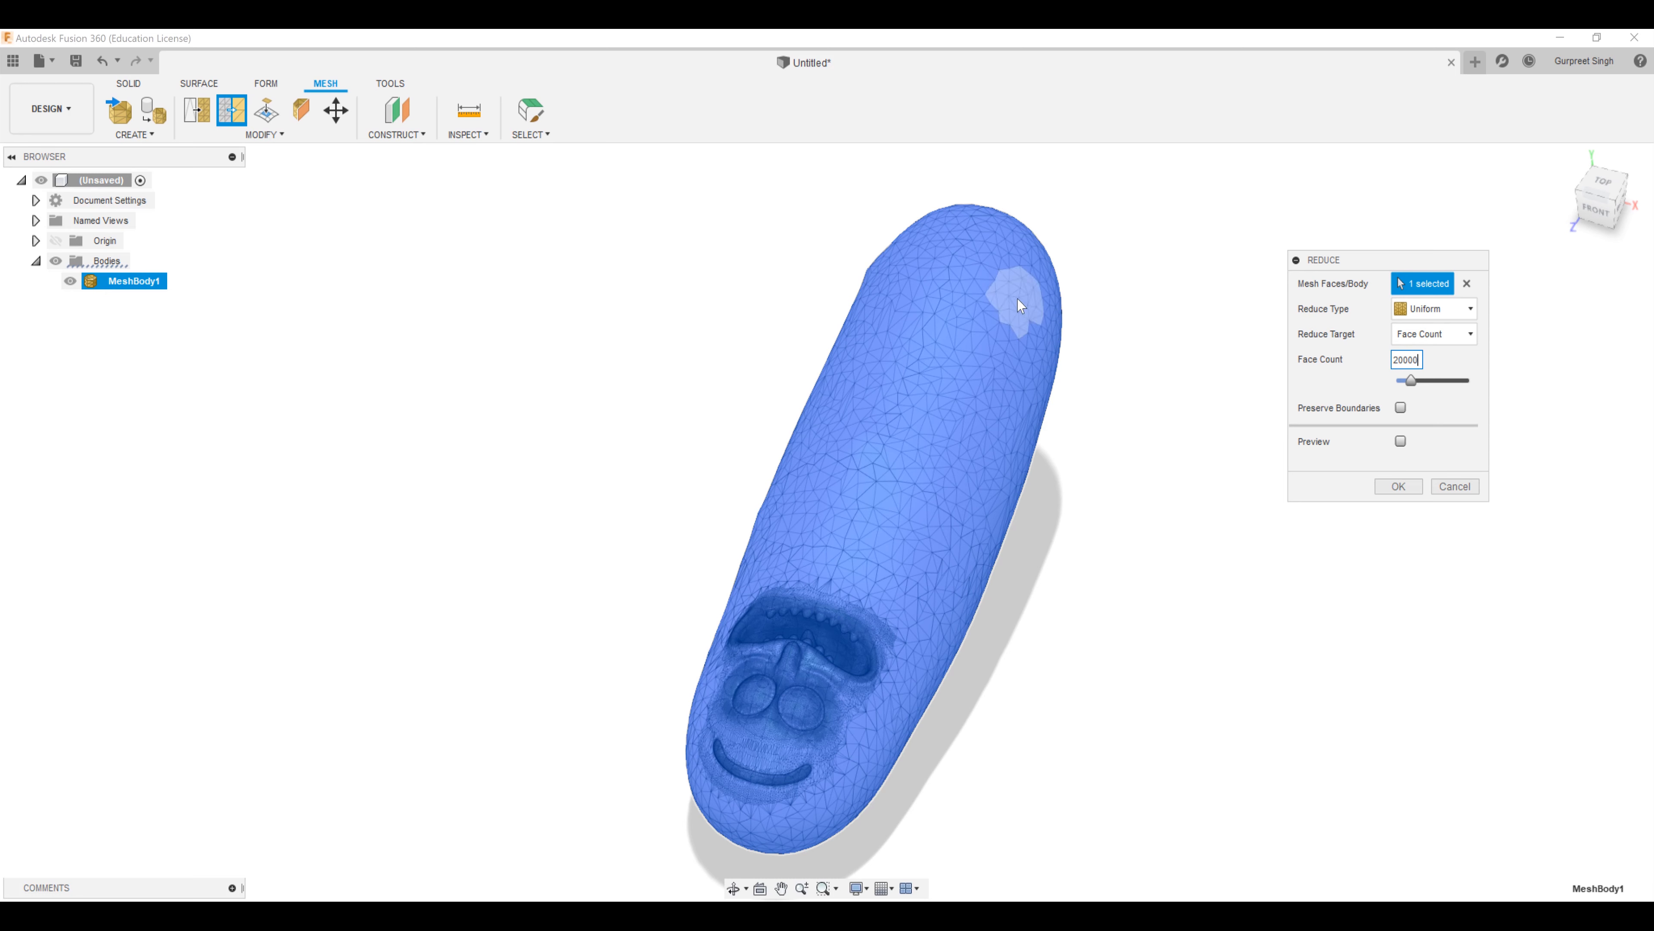
pyautogui.click(1409, 489)
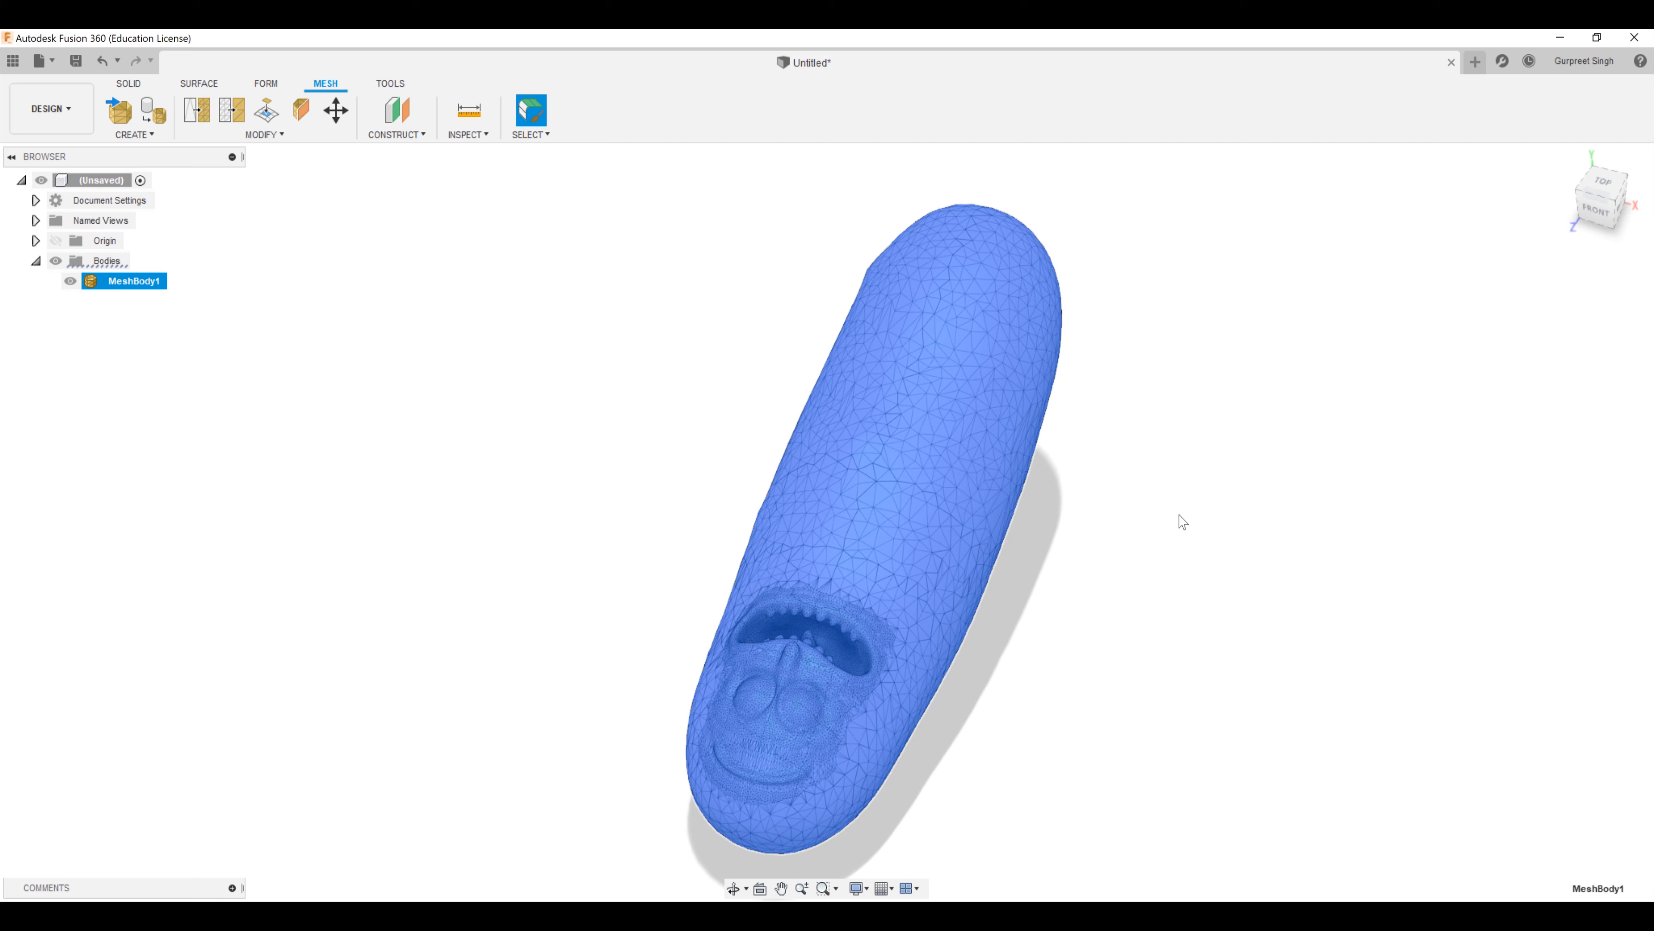
pyautogui.click(1166, 530)
# - Convert the 20000-face mesh body to BRep as a new body, proceeding with the conversion despite the large facet count
pyautogui.keyDown('shift'); pyautogui.moveTo(1083, 614); pyautogui.dragTo(1017, 551, button='middle'); pyautogui.keyUp('shift')
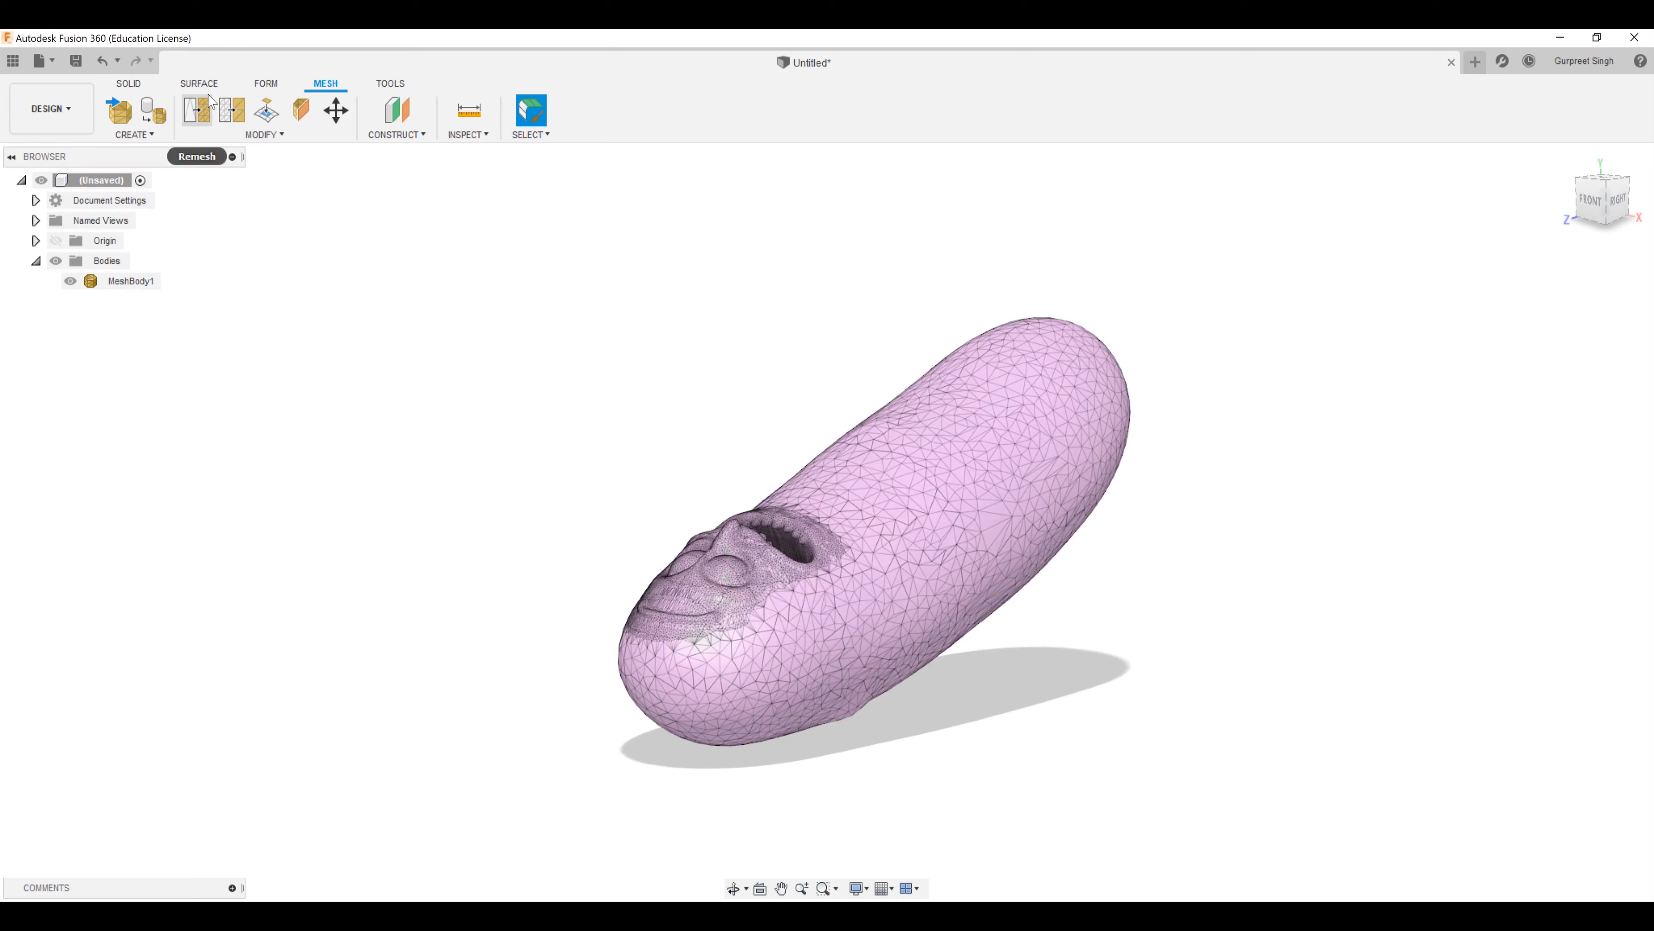
pyautogui.click(199, 84)
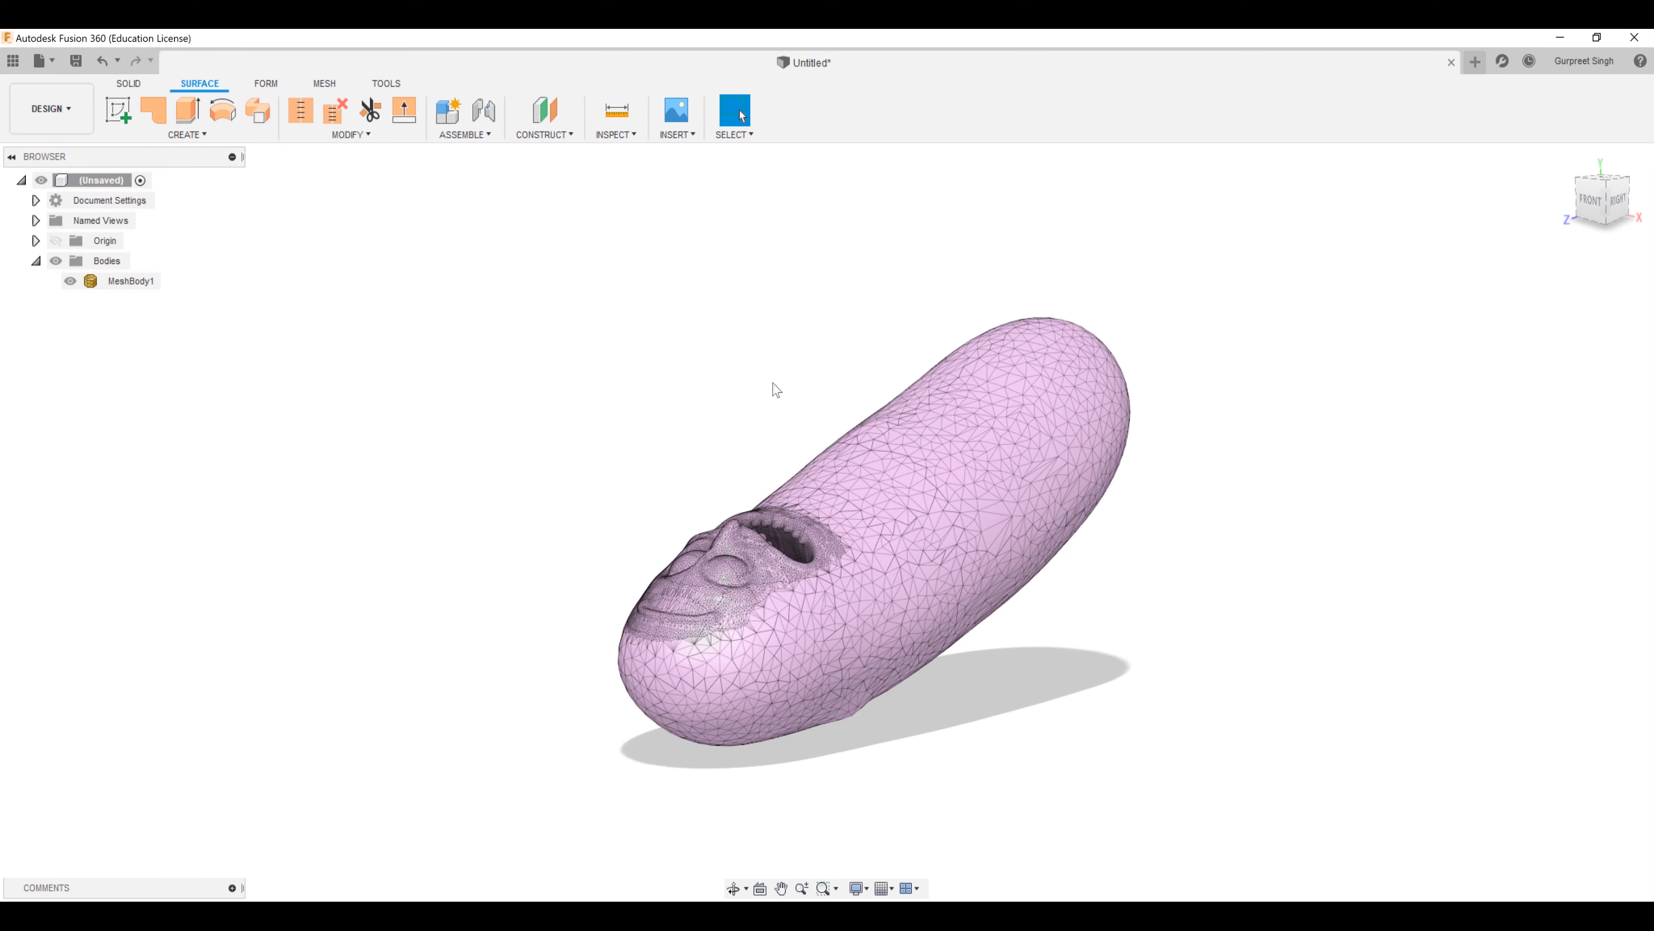
pyautogui.click(329, 135)
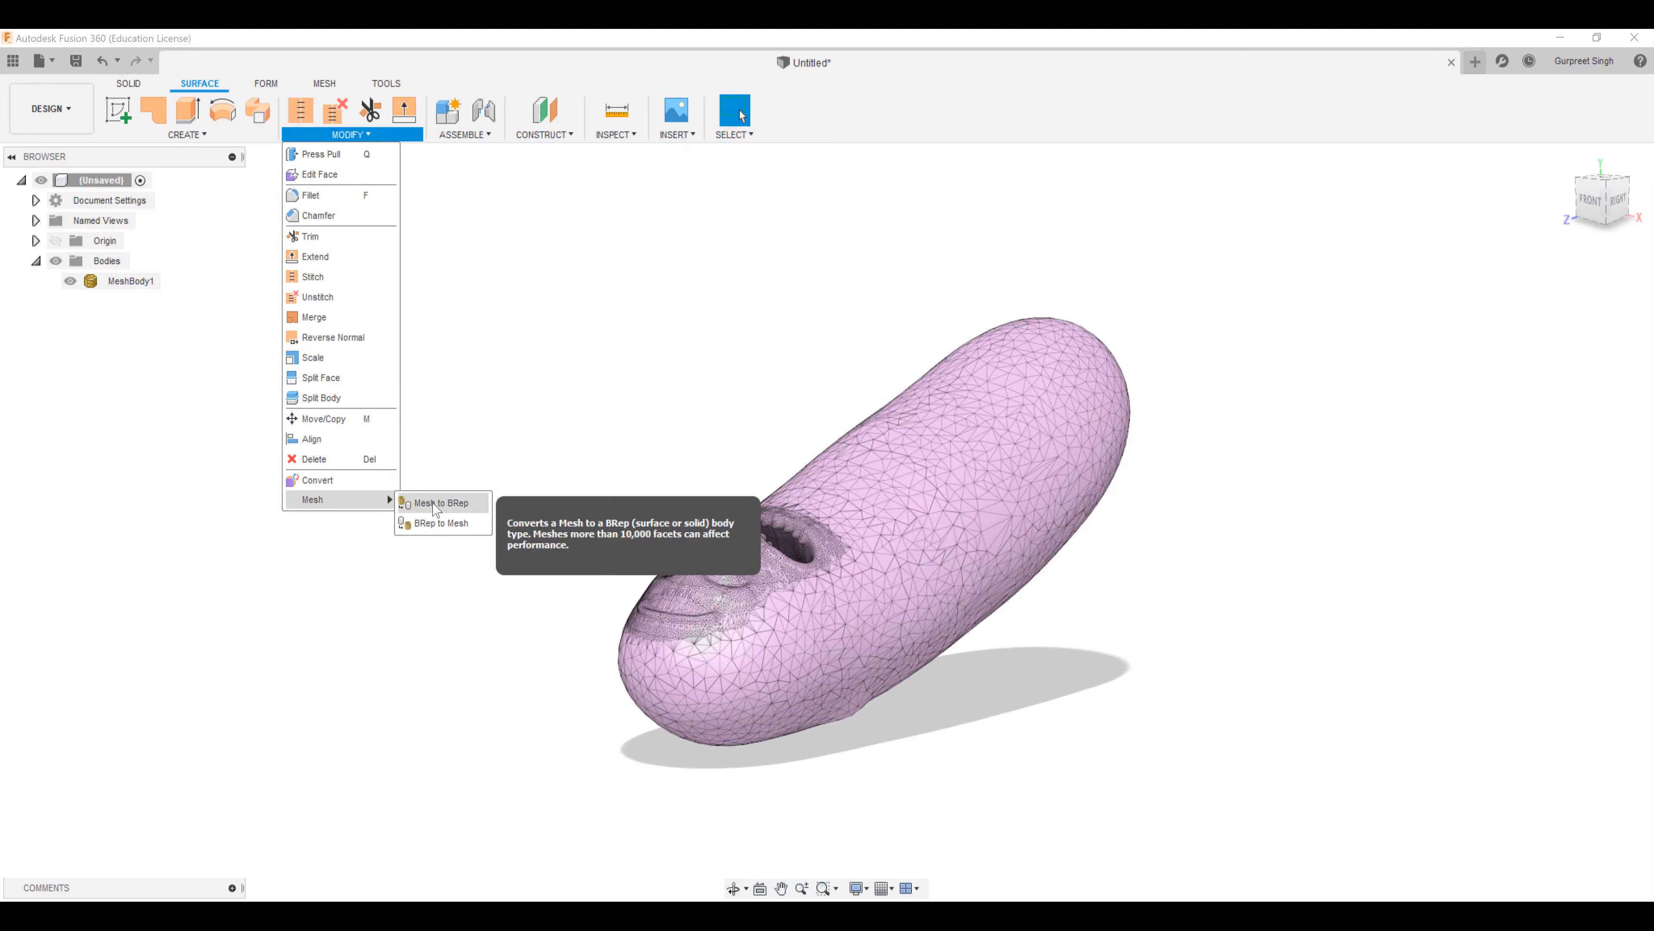
pyautogui.click(433, 502)
pyautogui.click(1020, 475)
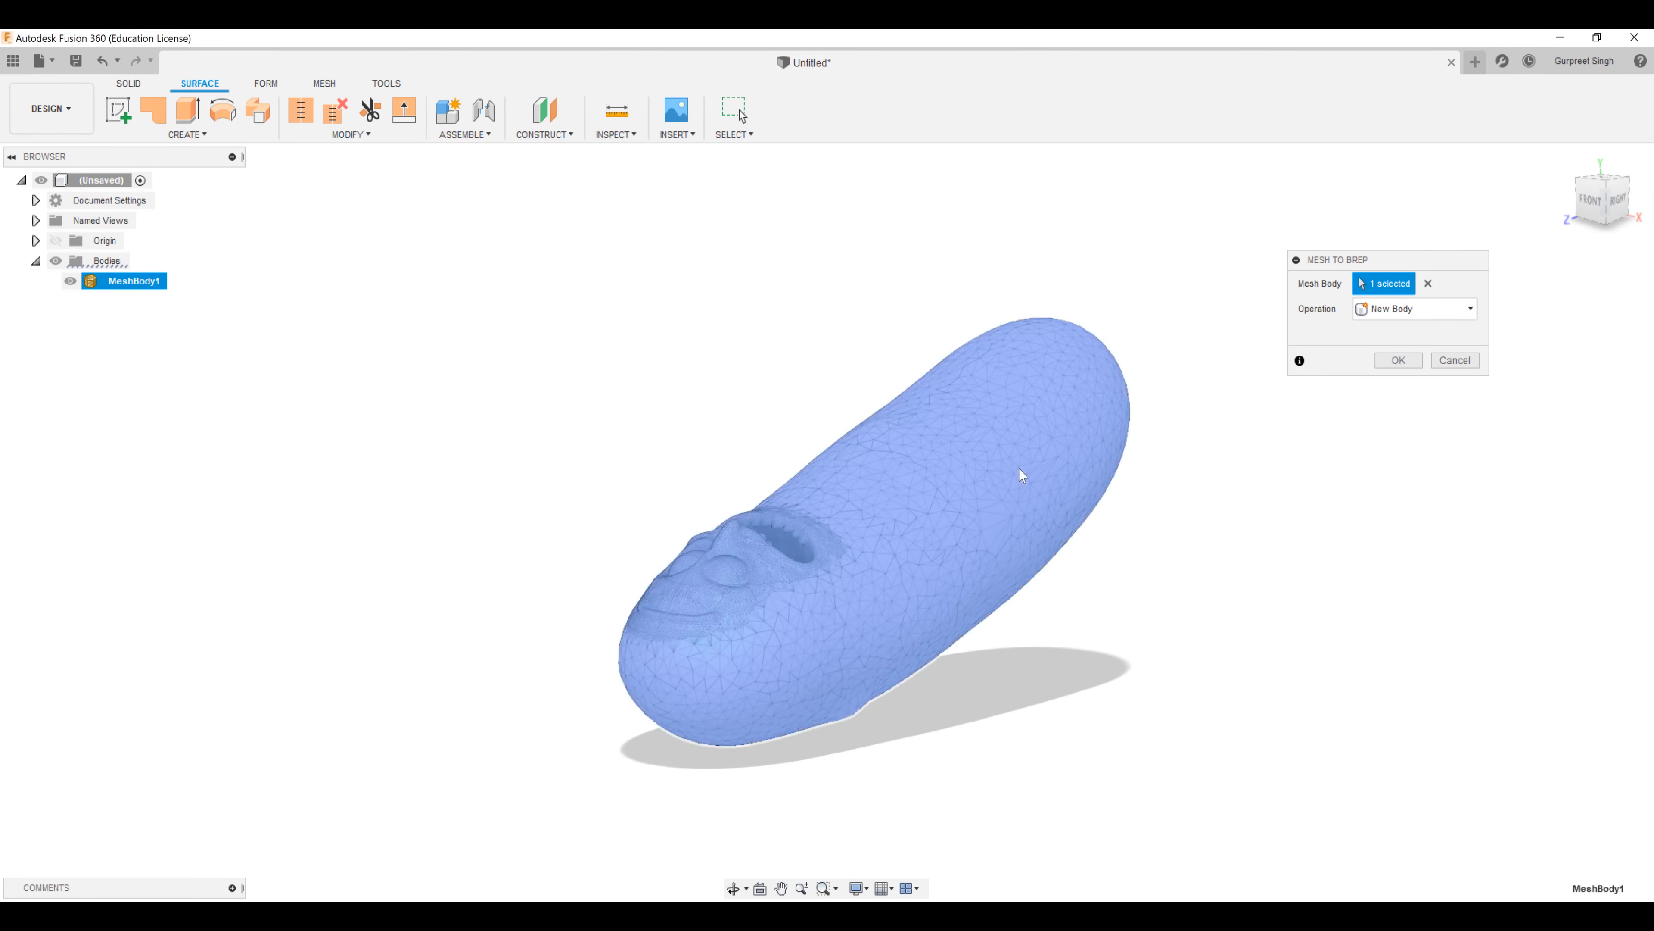
pyautogui.click(1399, 361)
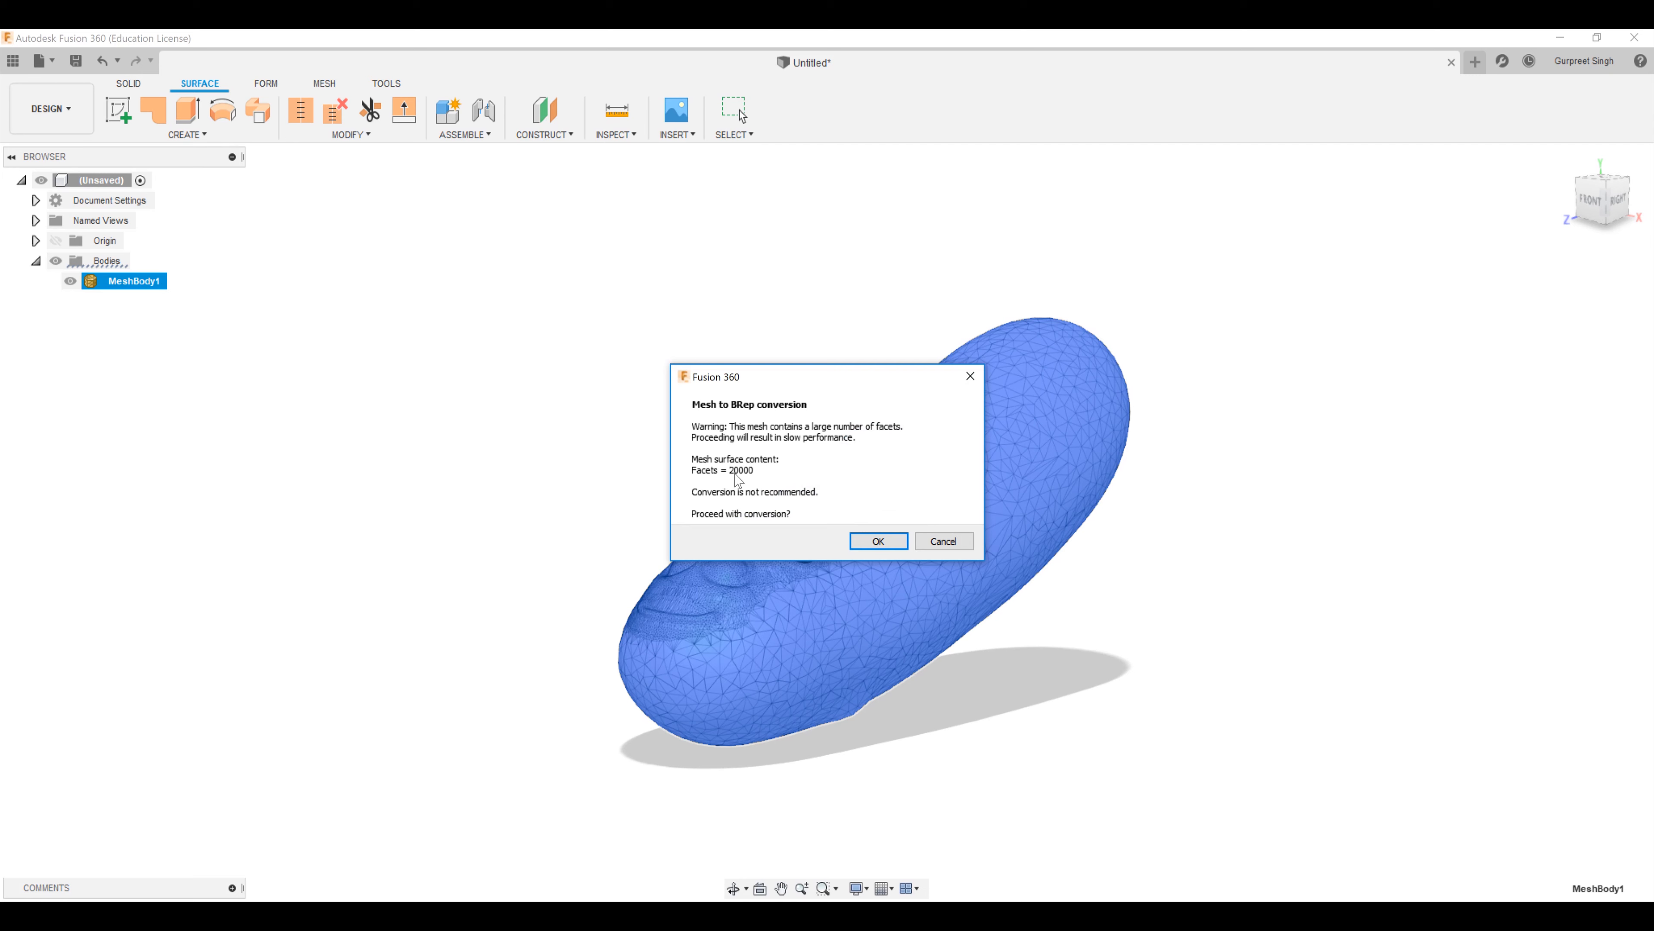
pyautogui.click(879, 540)
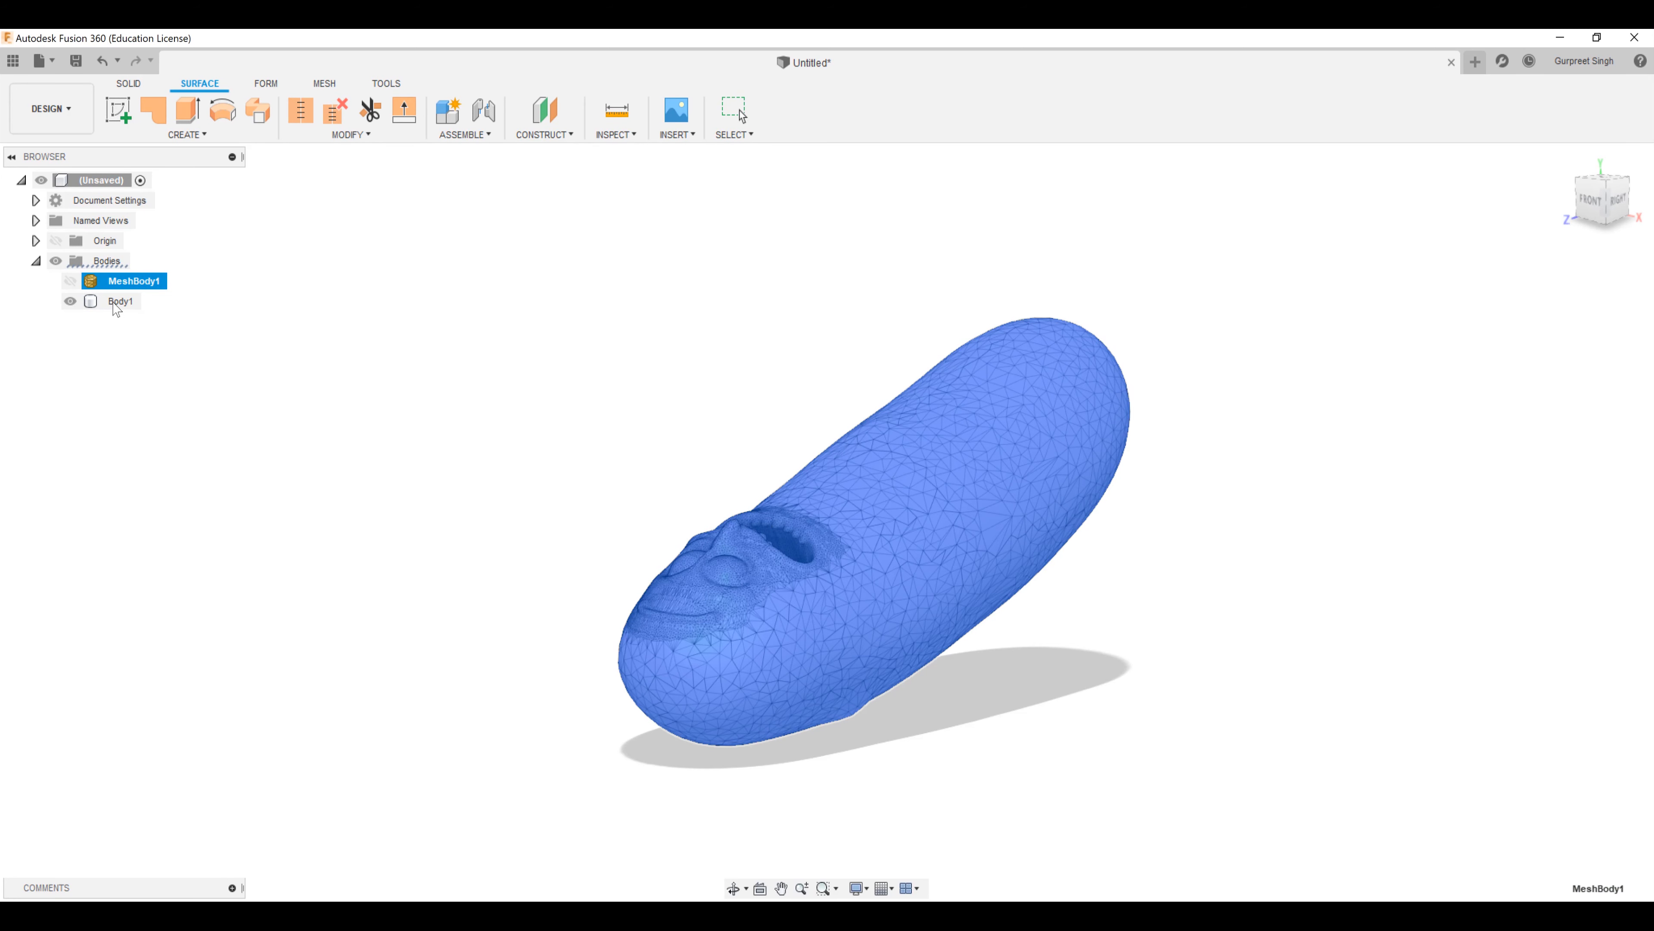
pyautogui.click(336, 326)
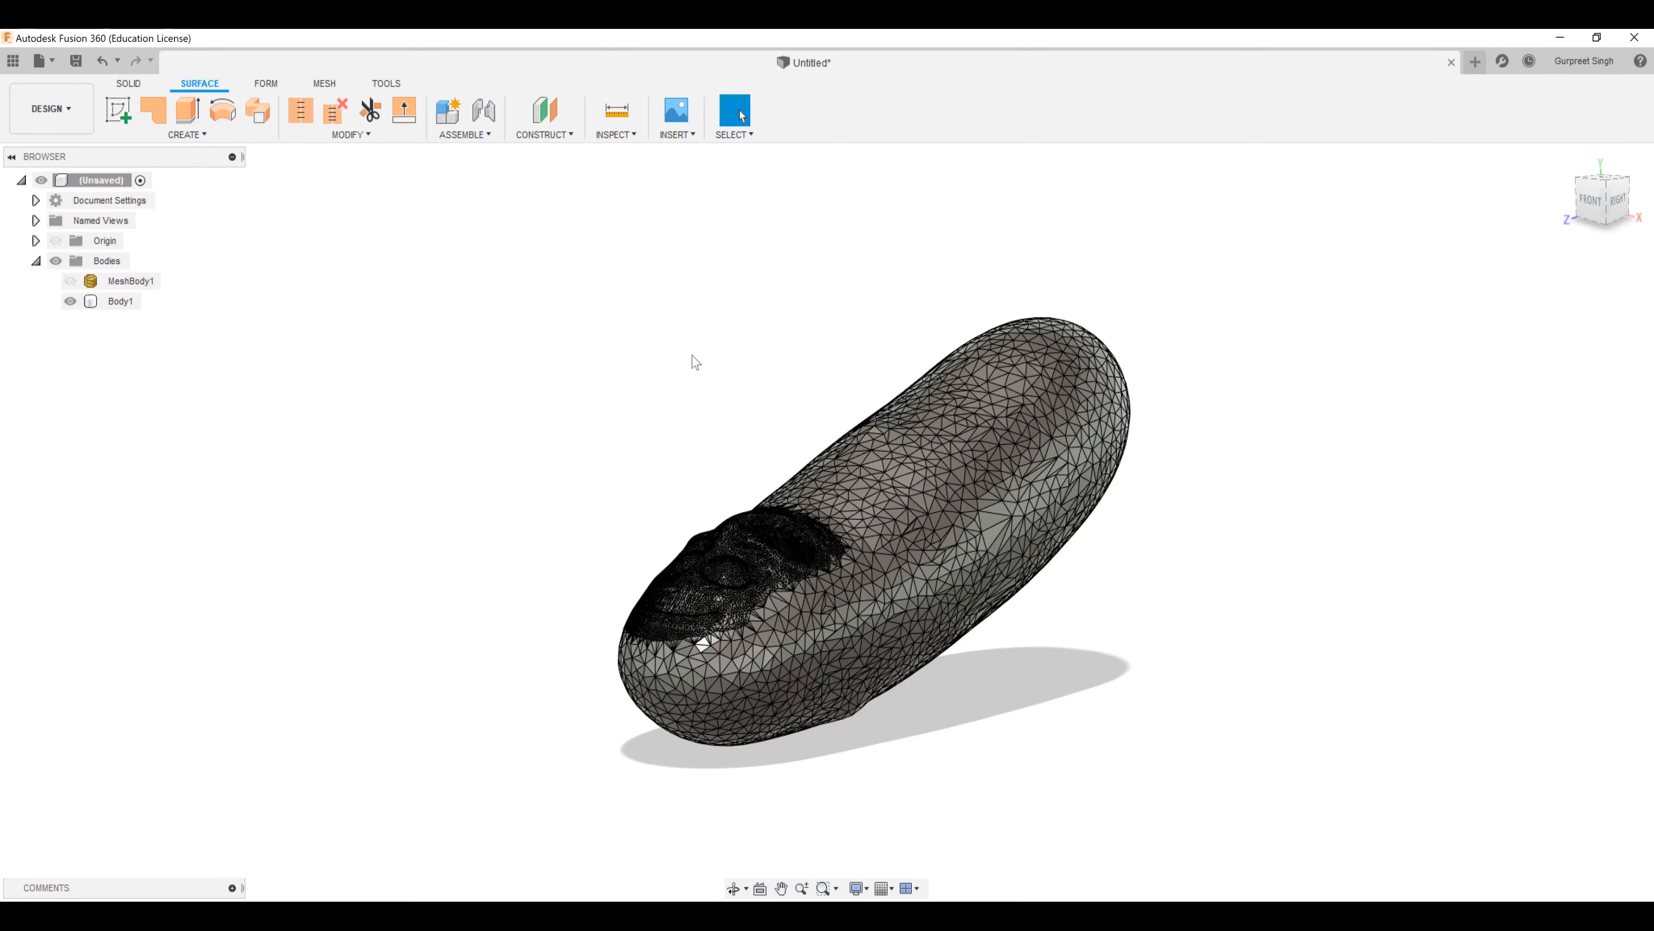
pyautogui.keyDown('shift'); pyautogui.moveTo(1239, 398); pyautogui.dragTo(614, 540, button='middle'); pyautogui.keyUp('shift')
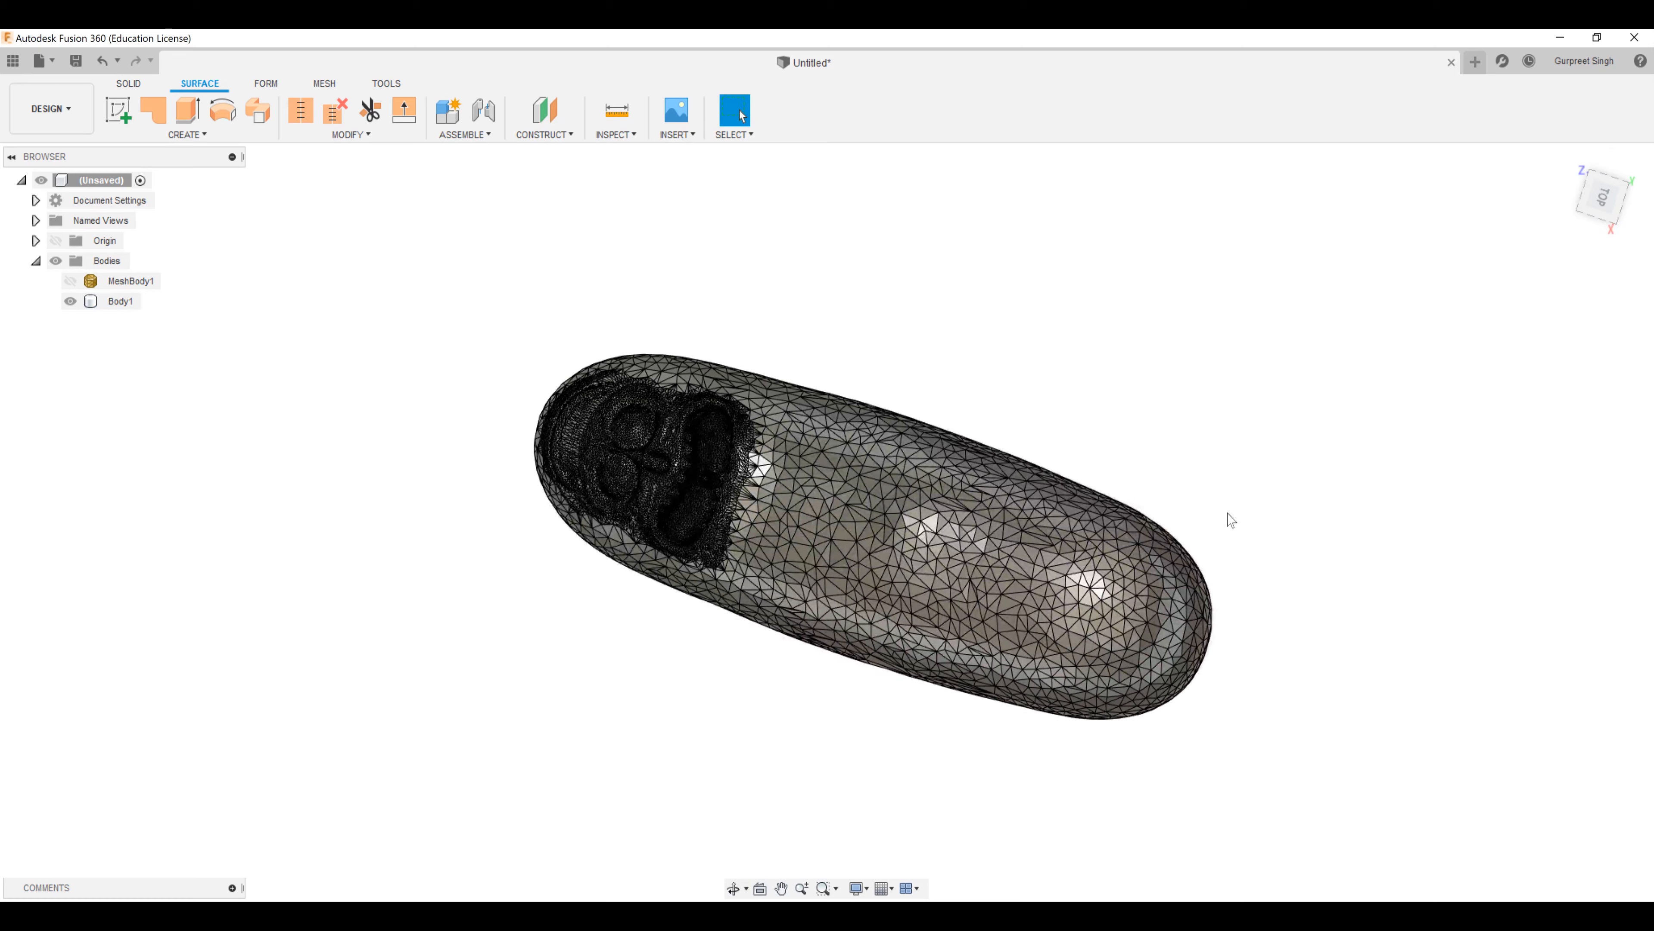